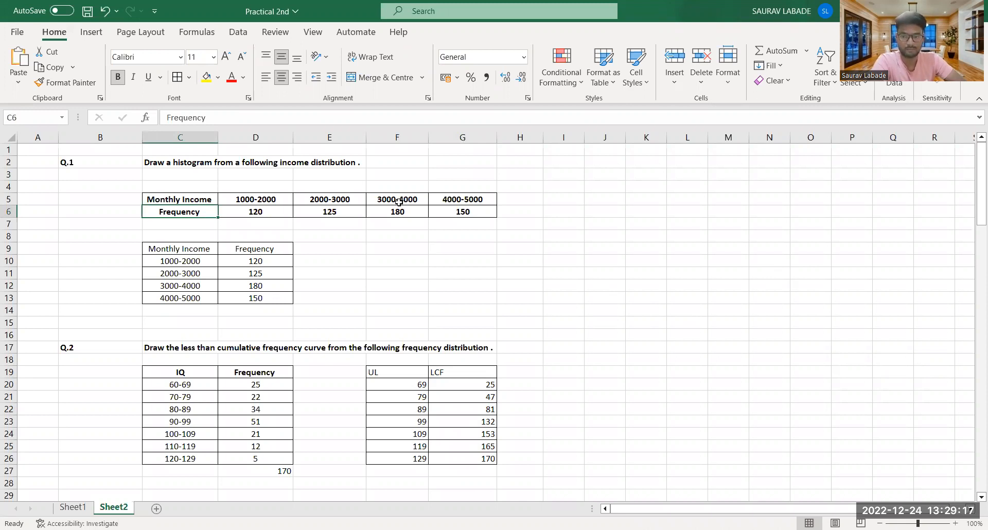
left_click(397, 201)
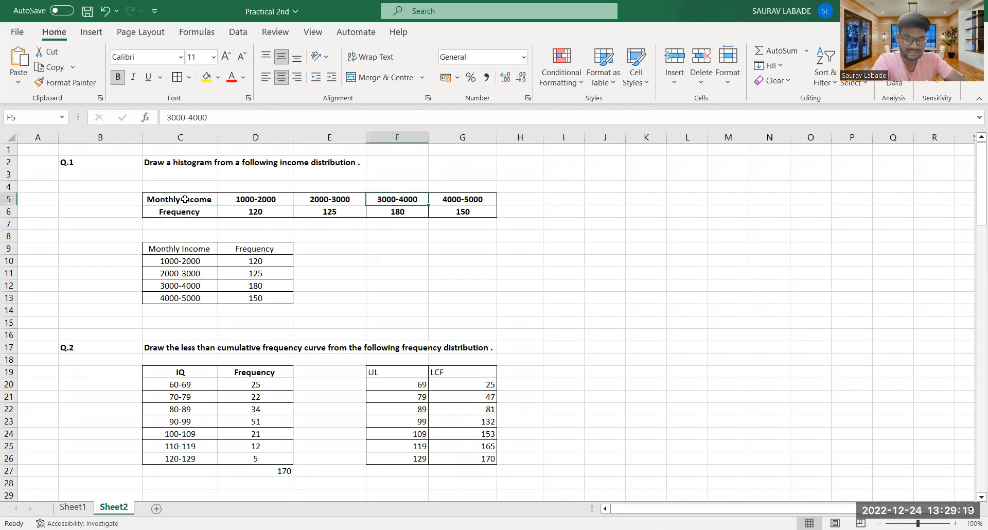
left_click(184, 199)
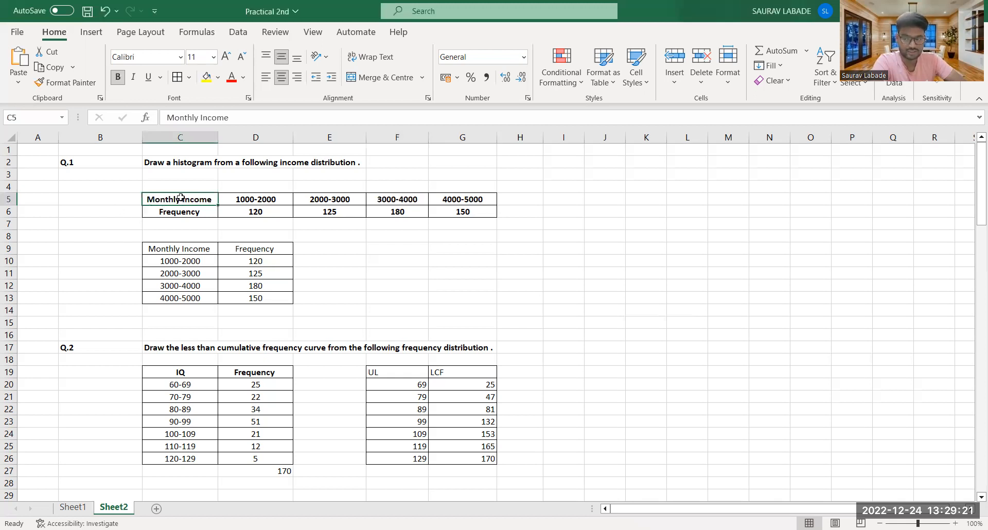
left_click(139, 209)
left_click_drag(184, 202, 470, 212)
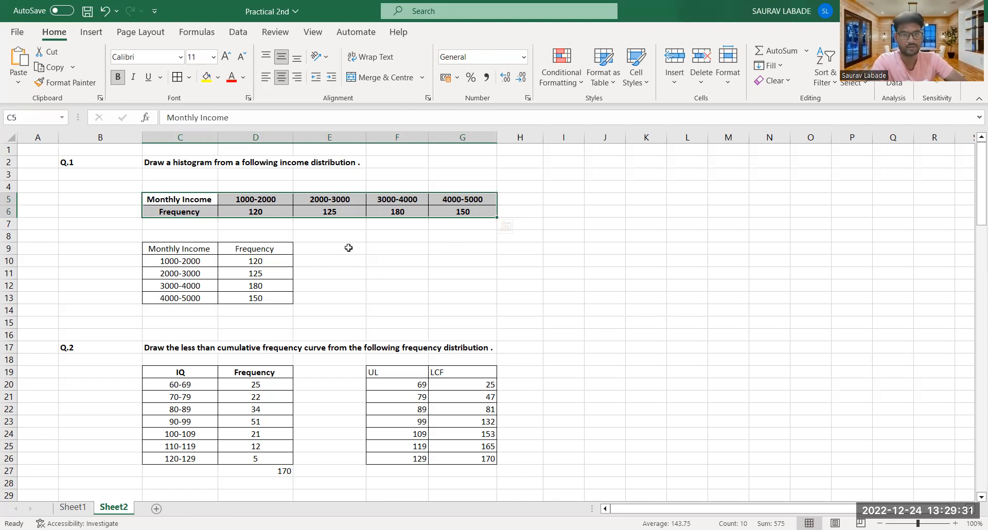
Step: Clear the contents of the vertical Monthly Income and Frequency table in C9:D13, keeping its borders
left_click(177, 250)
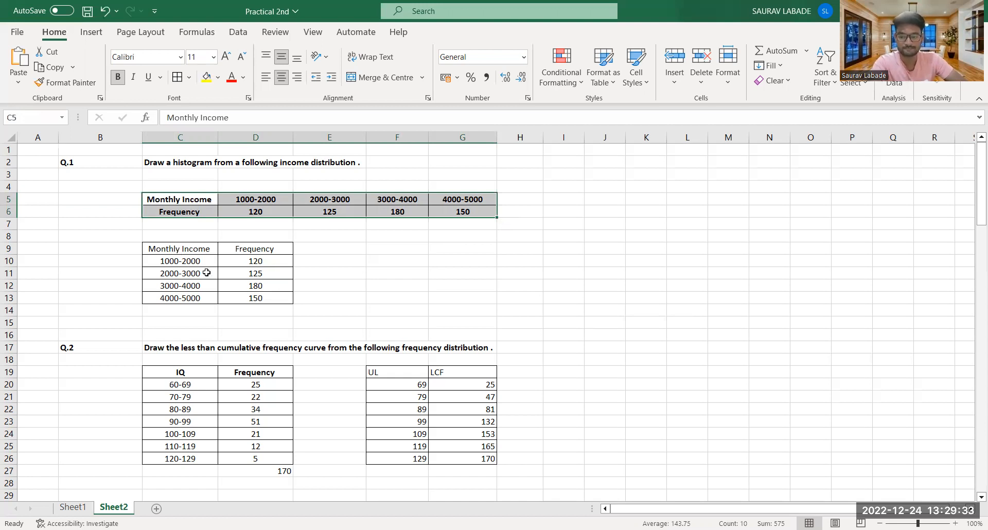
left_click_drag(273, 292, 167, 235)
key("Delete")
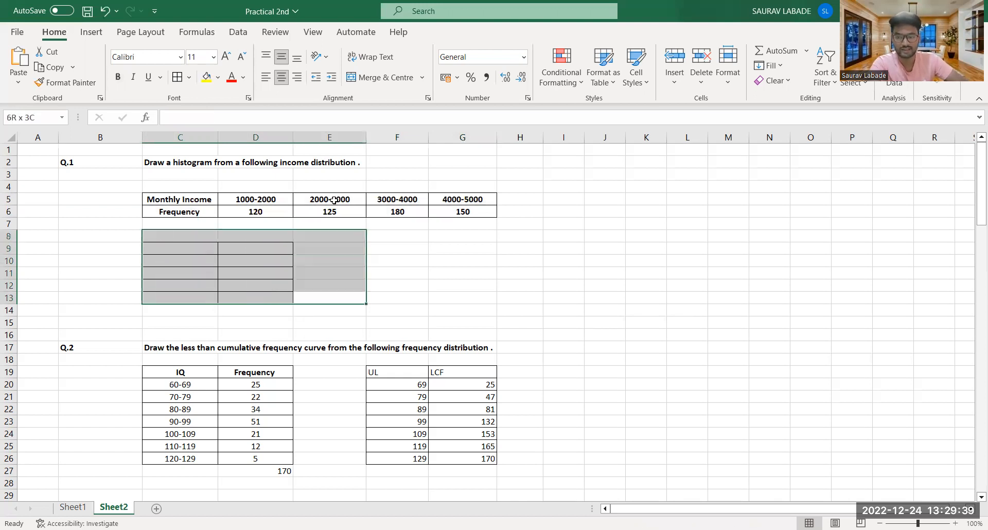
left_click(463, 245)
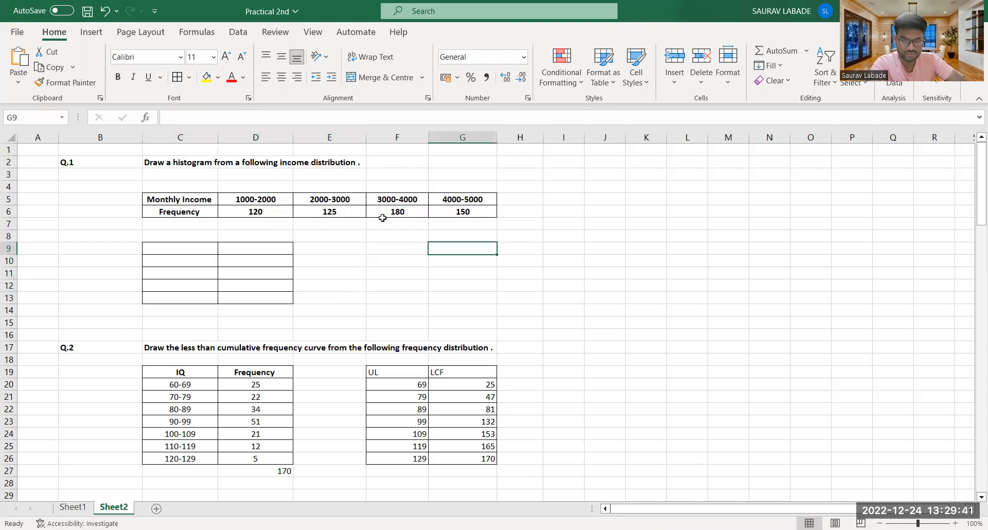
Step: Copy the Q.1 income table in C5:G6 and paste it transposed starting at C9
left_click_drag(180, 200, 479, 212)
left_click_drag(180, 199, 450, 212)
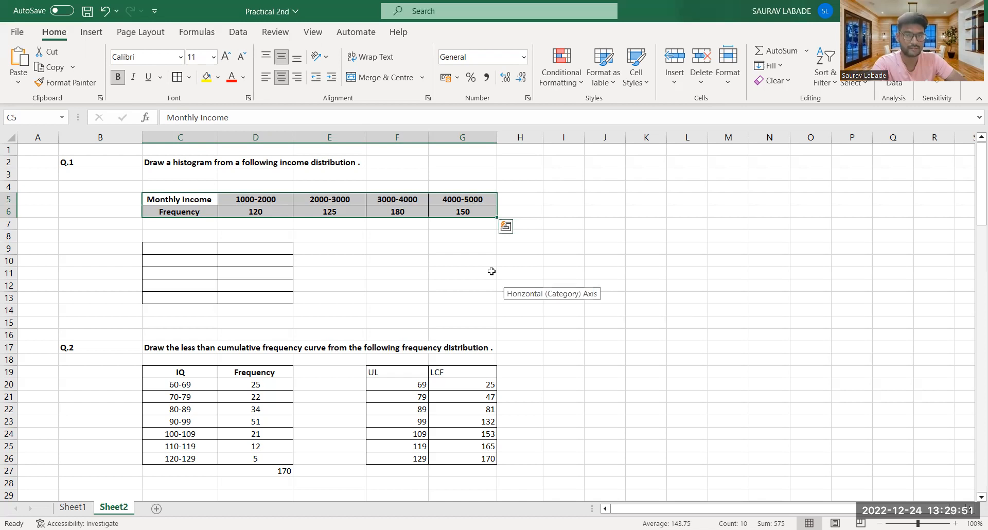
left_click(332, 285)
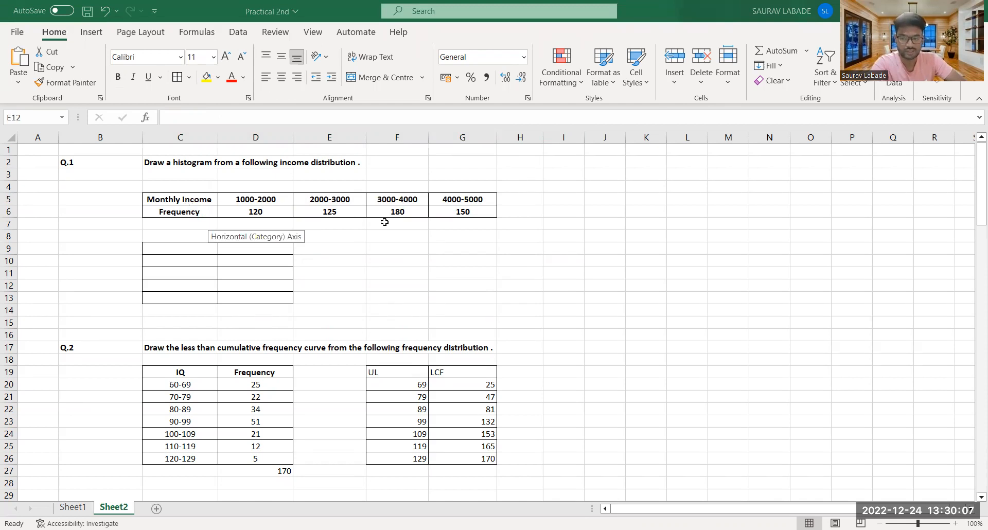
left_click_drag(180, 199, 450, 211)
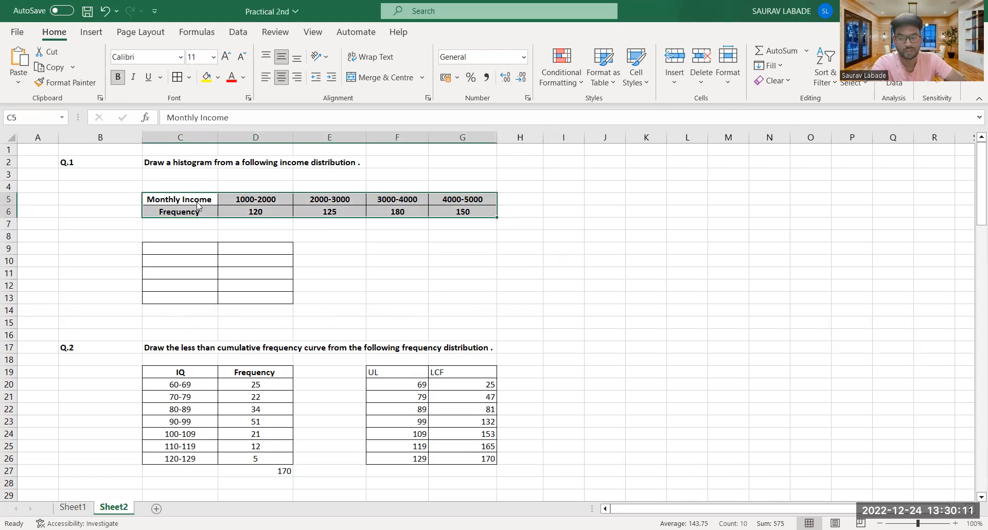
key("ctrl+c")
left_click(203, 246)
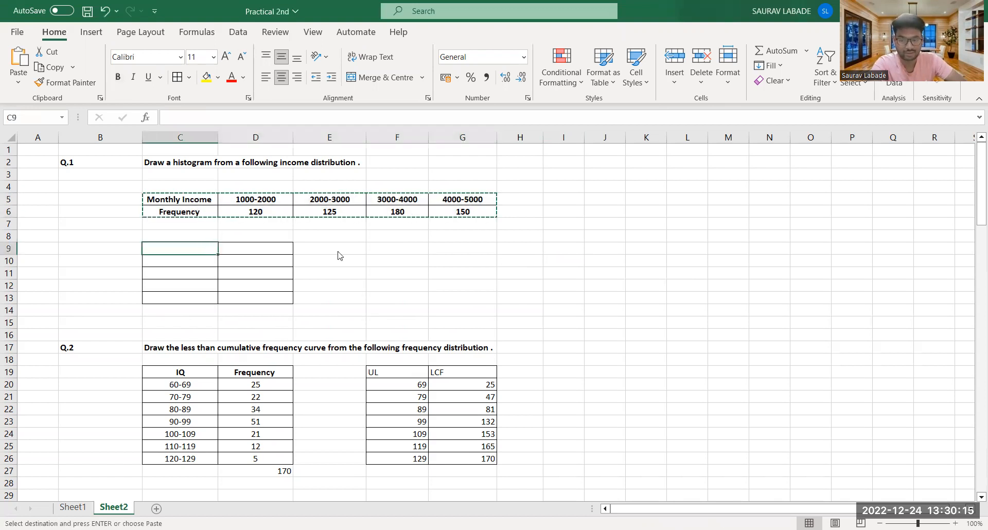
right_click(208, 249)
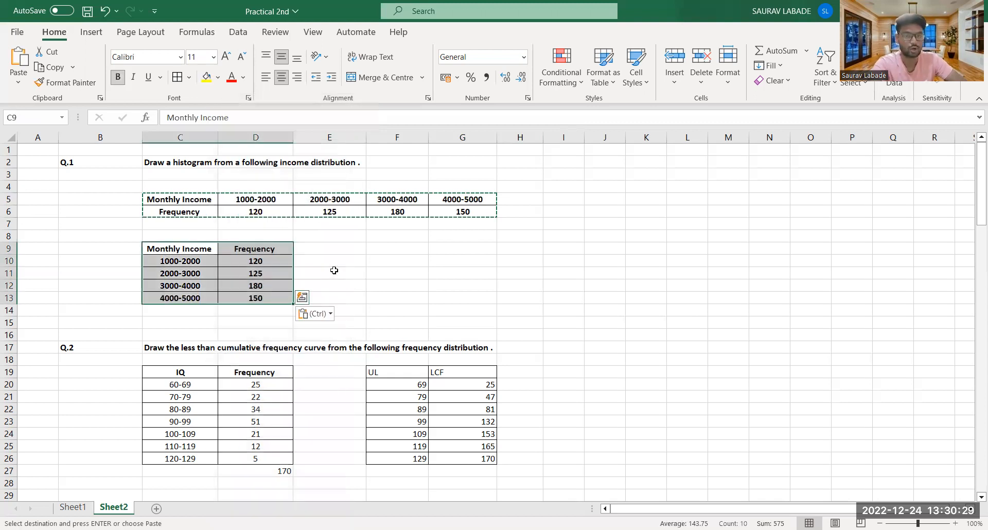
left_click(369, 263)
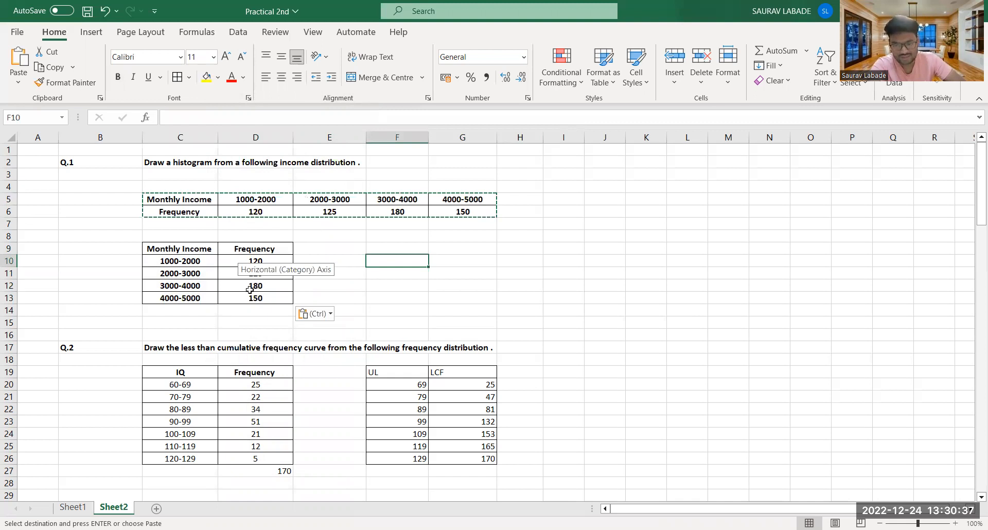
Step: Insert the recommended clustered column chart from C9:D13 beside the Q.1 tables and apply quick layout Layout 8
left_click_drag(180, 249, 253, 298)
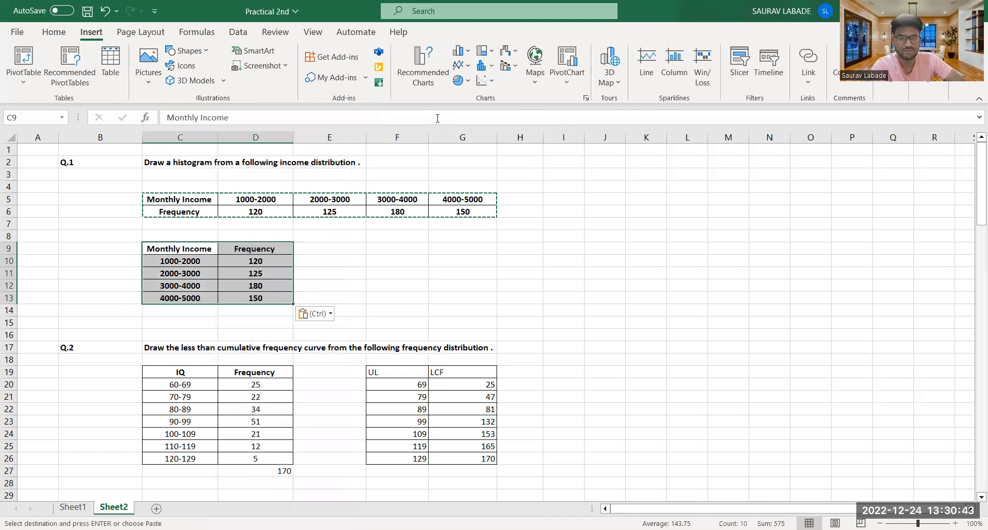
left_click(119, 29)
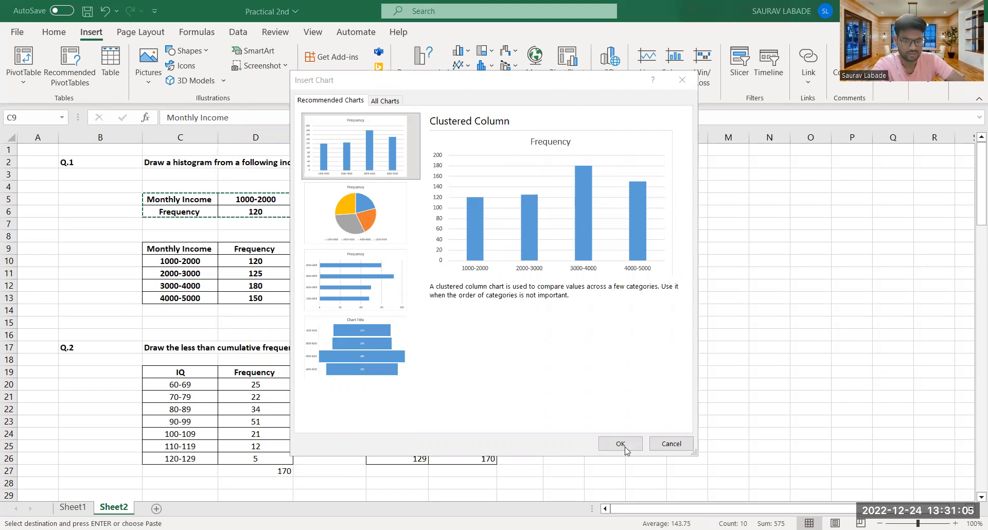
double_click(600, 218)
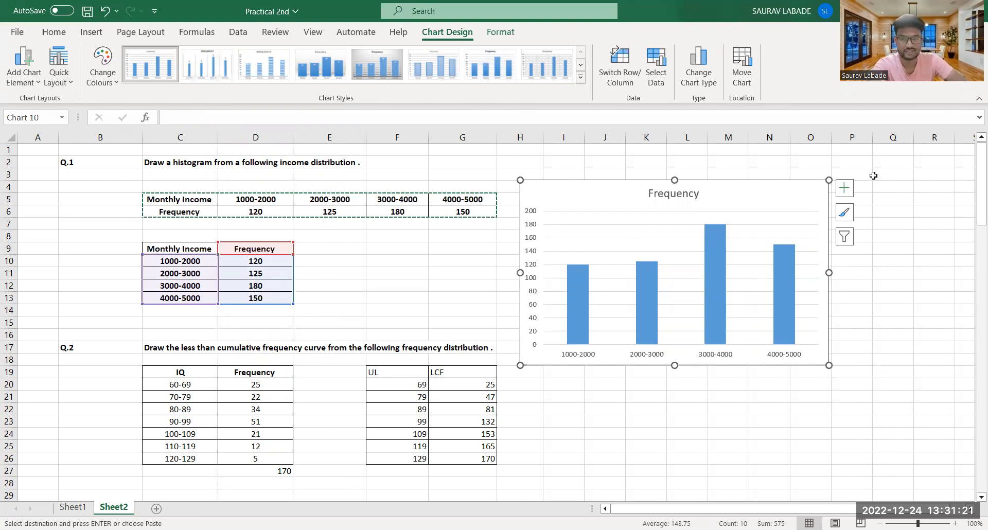
left_click(68, 82)
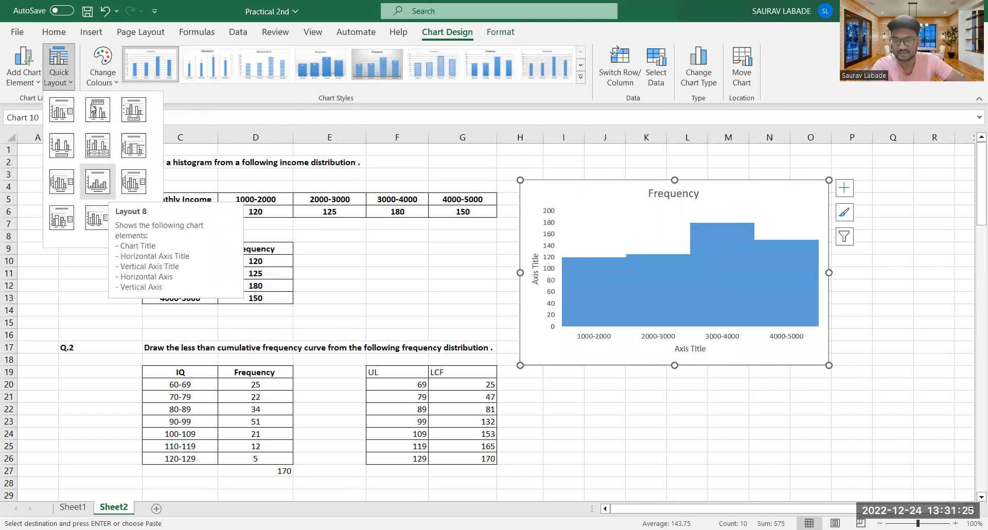
left_click(96, 182)
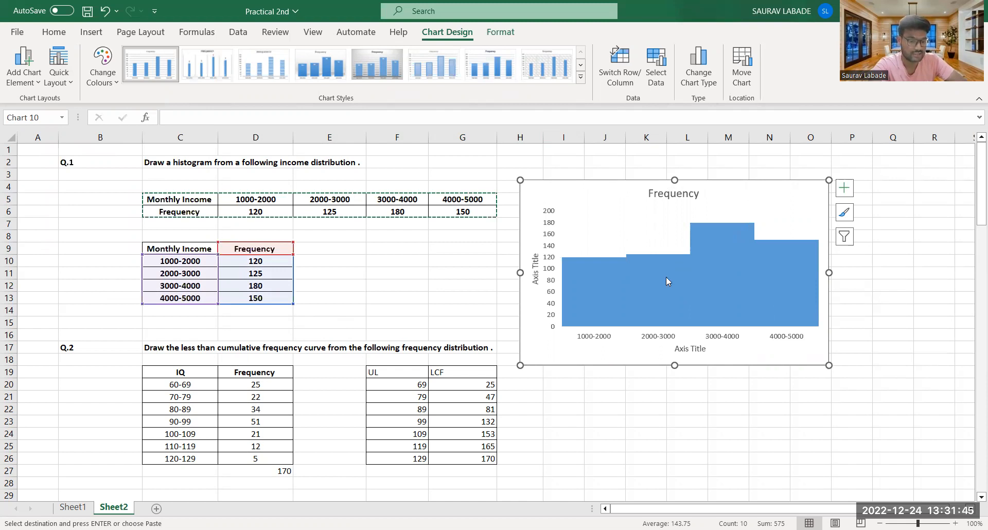
Step: Format the Frequency data series with a solid black border line around the bars
right_click(662, 325)
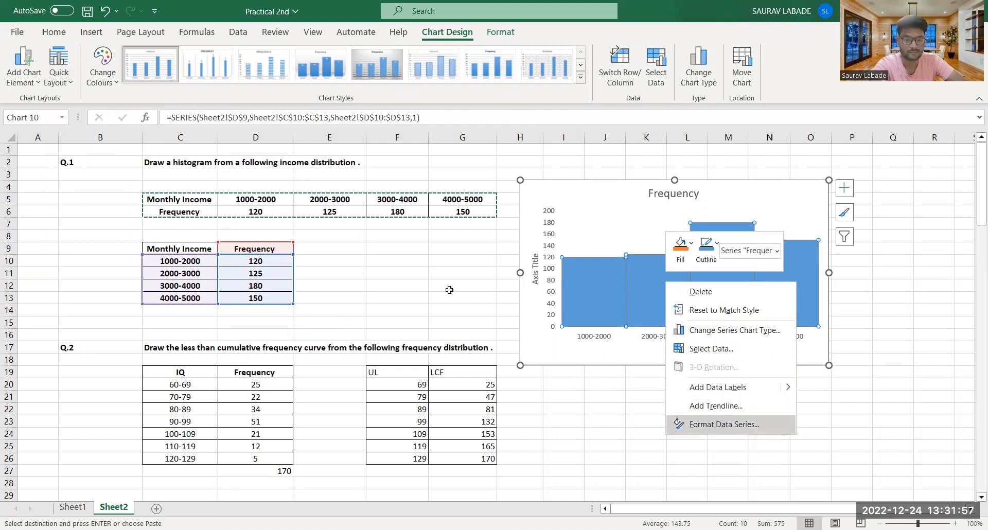
left_click(724, 425)
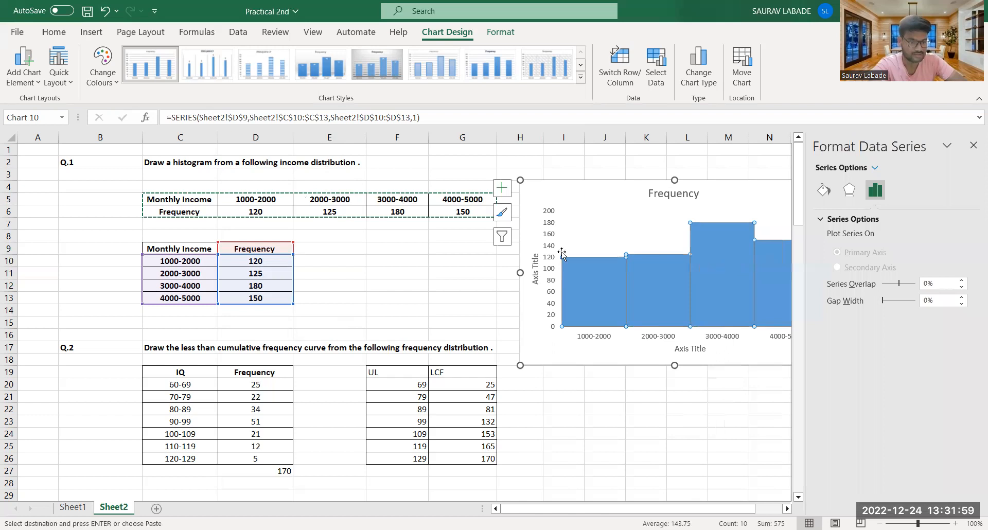
left_click(825, 191)
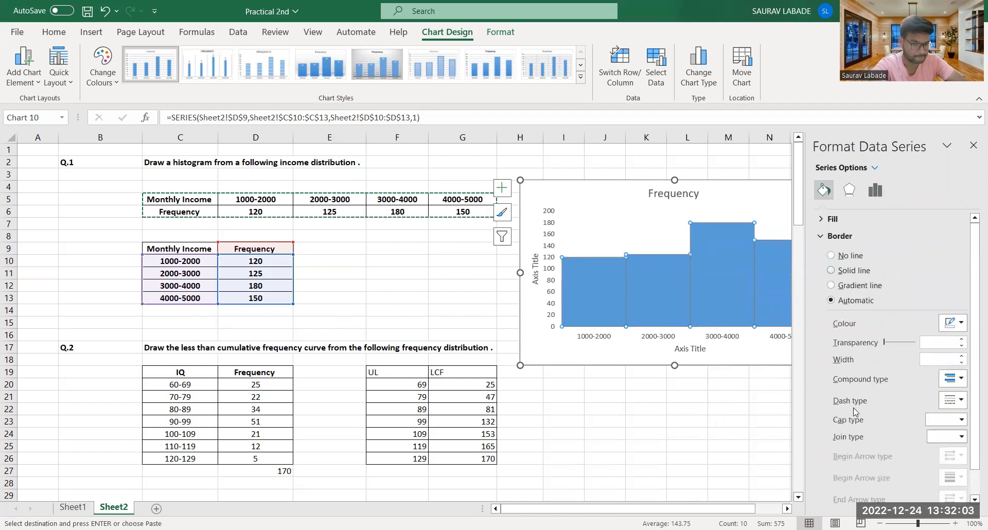
scroll(856, 407, "down", 1)
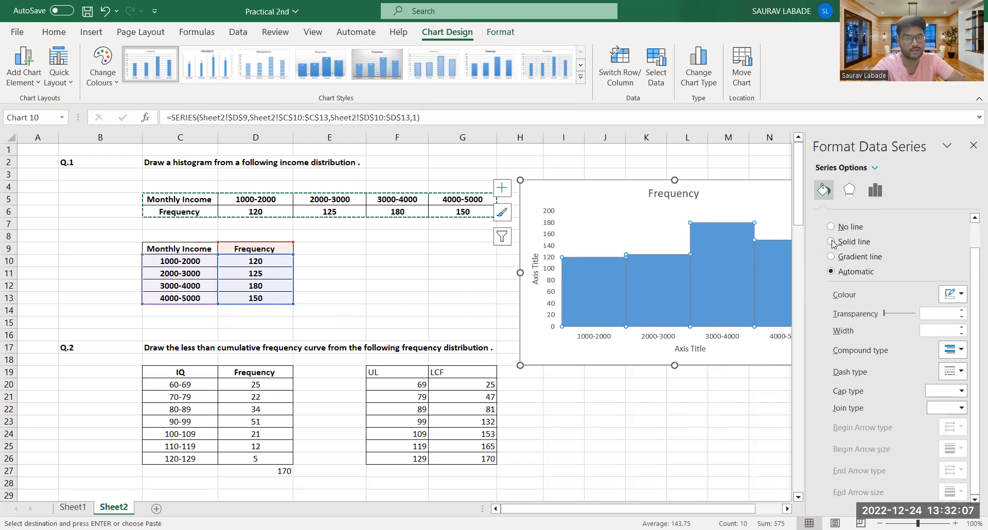
left_click(832, 242)
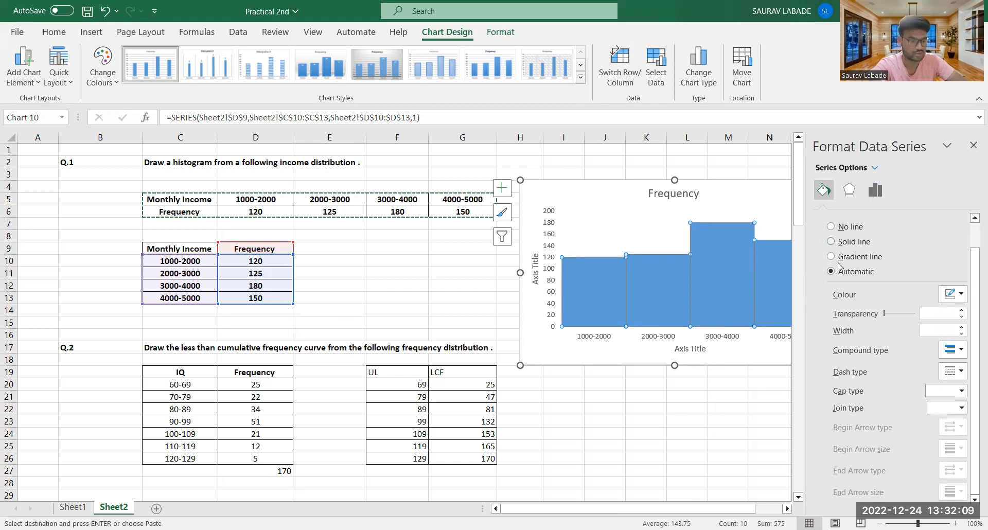
left_click(959, 304)
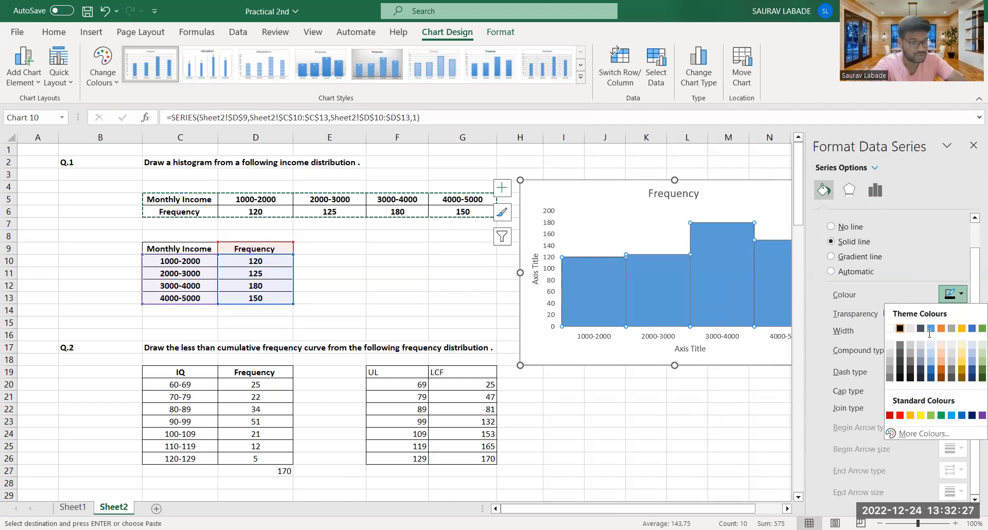
left_click(951, 334)
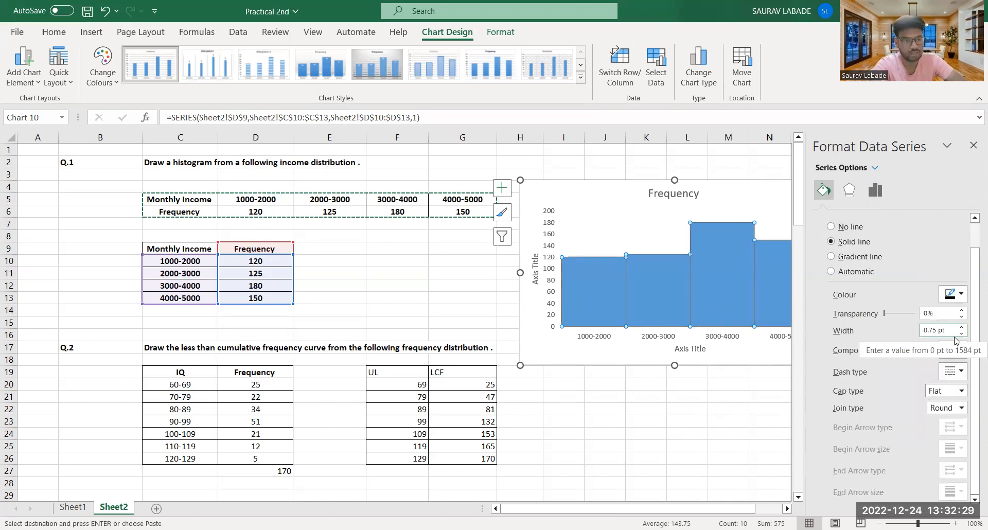
Step: Increase the border width of the histogram bars by five increments to thicken their outlines
left_click(962, 327)
left_click(961, 328)
left_click(962, 327)
left_click(962, 327)
left_click(961, 327)
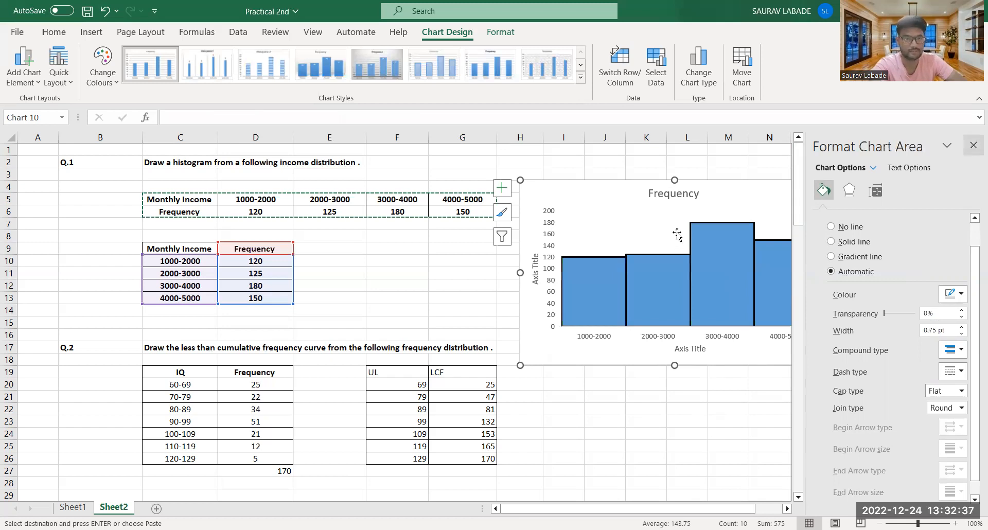
Step: Change the chart title of the histogram to "Monthly Income"
left_click(677, 196)
left_click(677, 195)
double_click(685, 196)
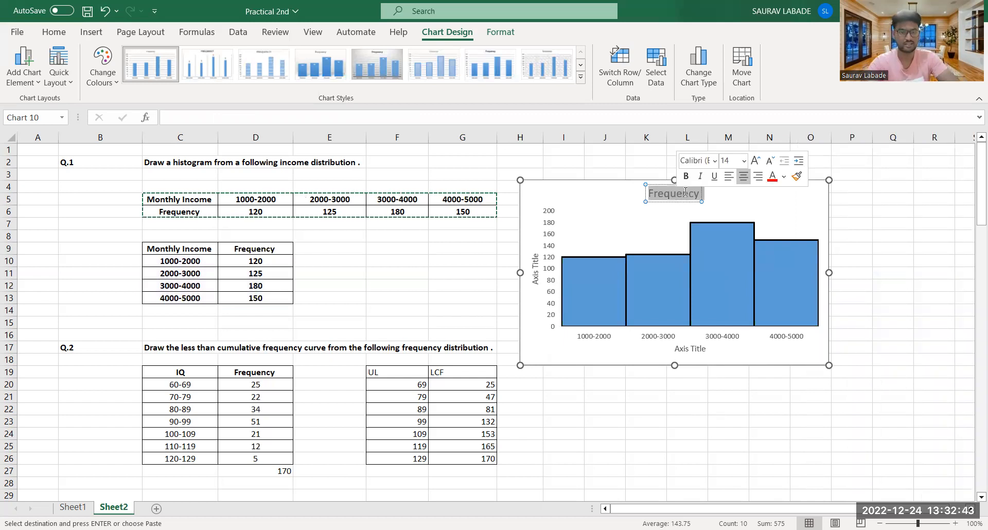
type("Mon")
key("BackSpace")
type("nthly")
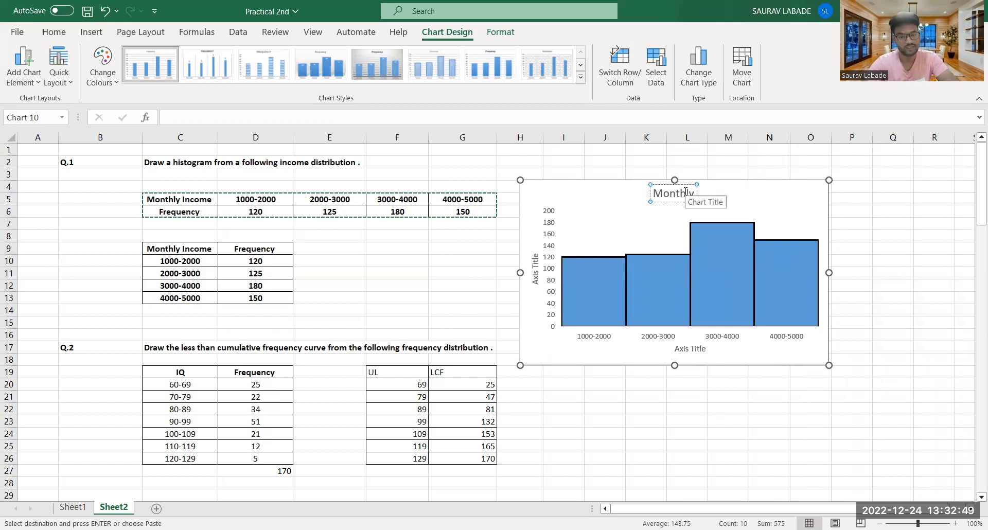
type(" INcome")
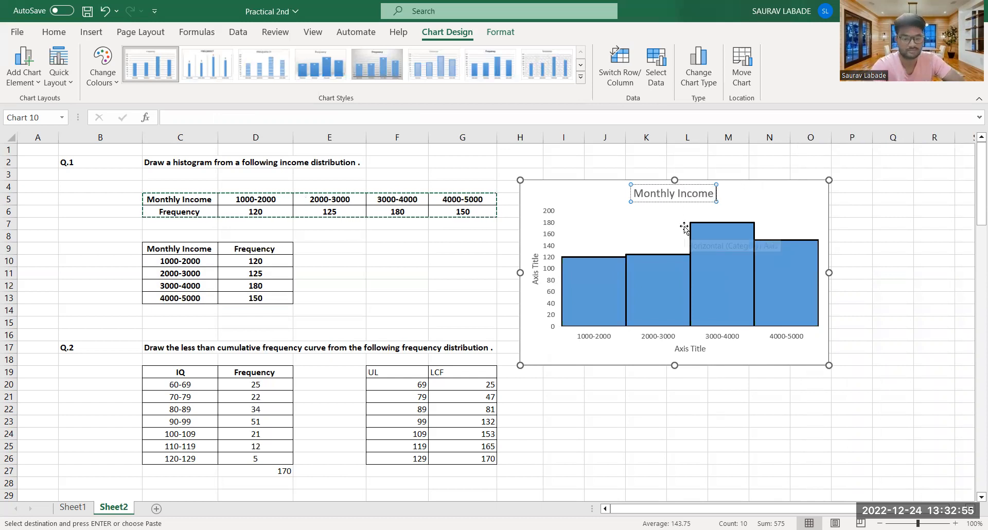
Step: Make the entire chart title bold, keeping its font size at 14
double_click(687, 194)
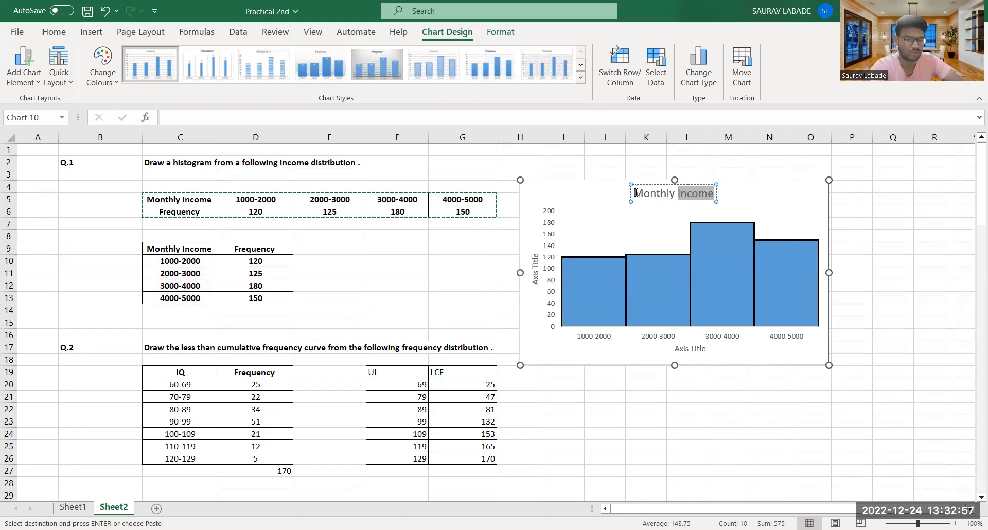
left_click(636, 194)
left_click(697, 193, "shift")
right_click(697, 193)
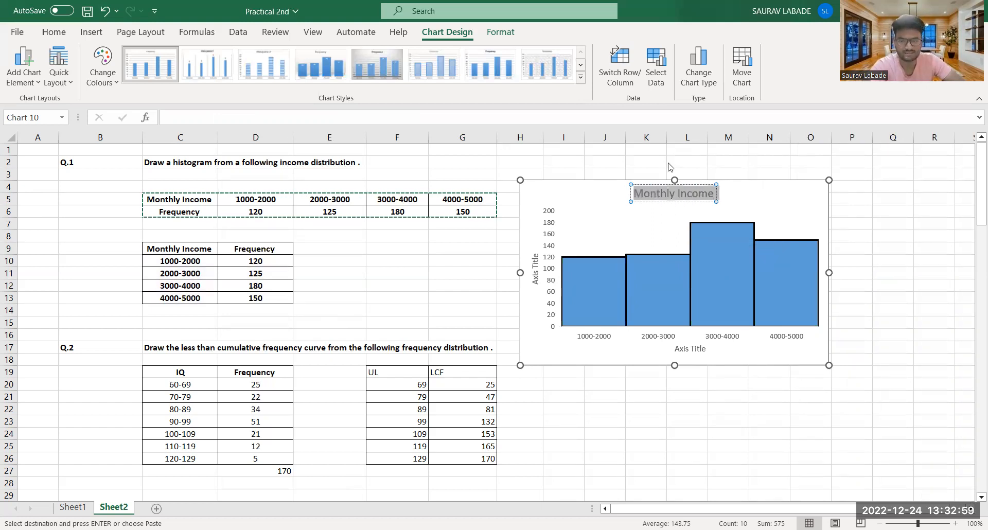
left_click(58, 37)
left_click(212, 58)
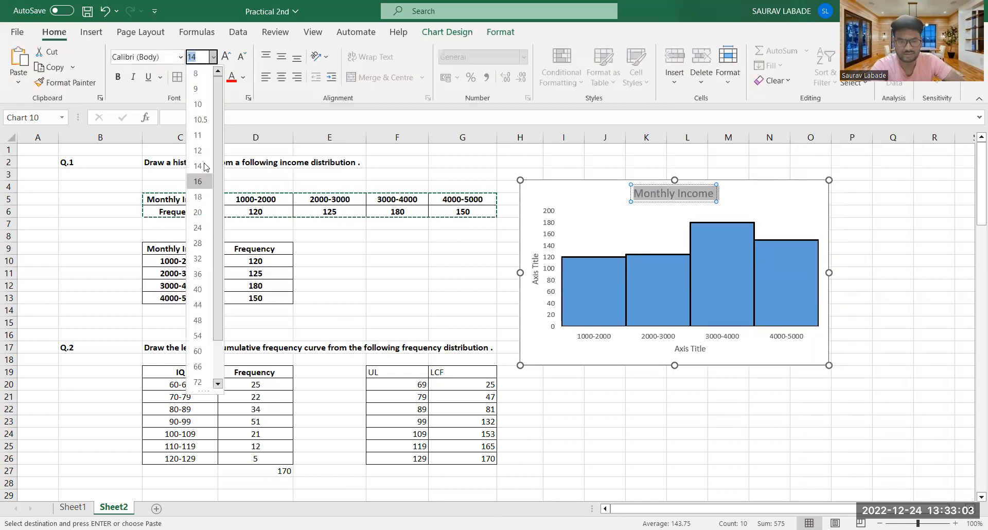
left_click(165, 130)
left_click(117, 76)
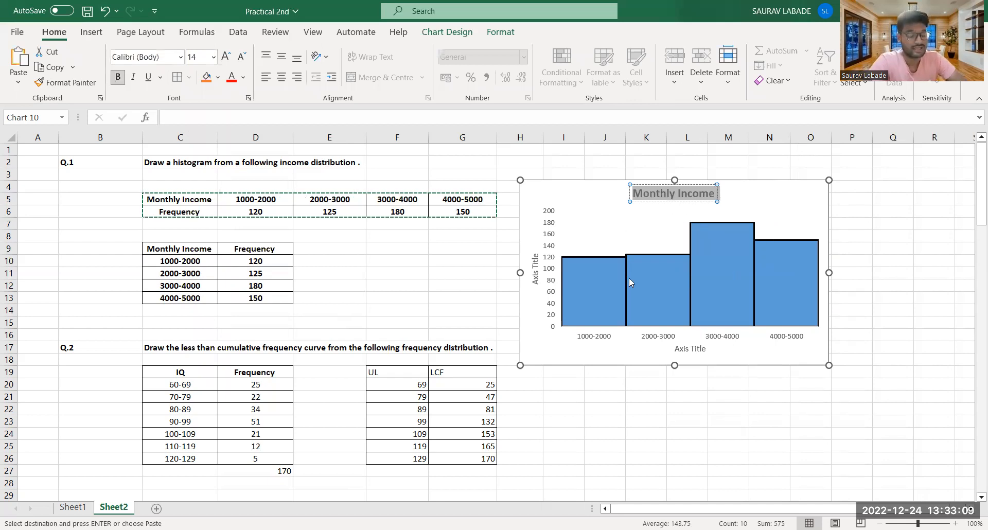
Step: Add data labels to the histogram so each bar shows its frequency
left_click(632, 310)
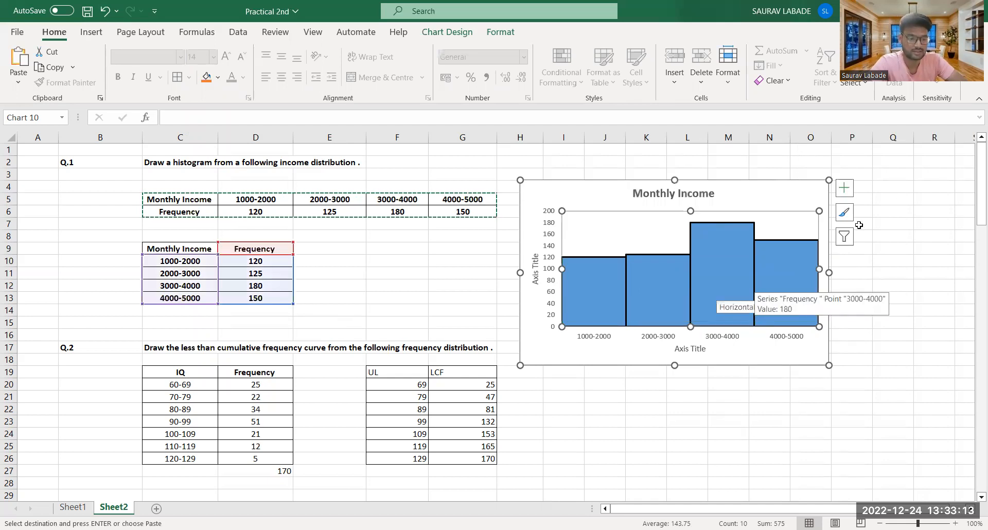
left_click(849, 192)
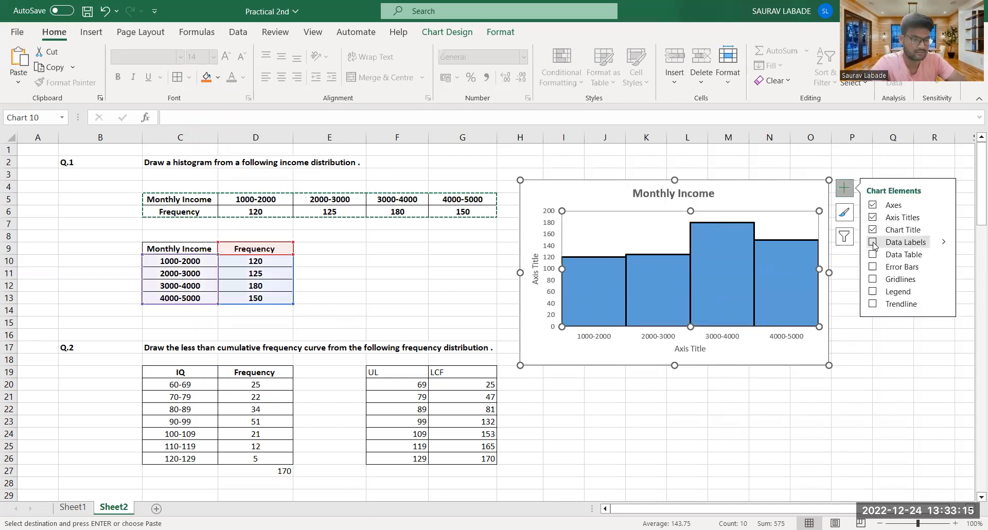
left_click(895, 246)
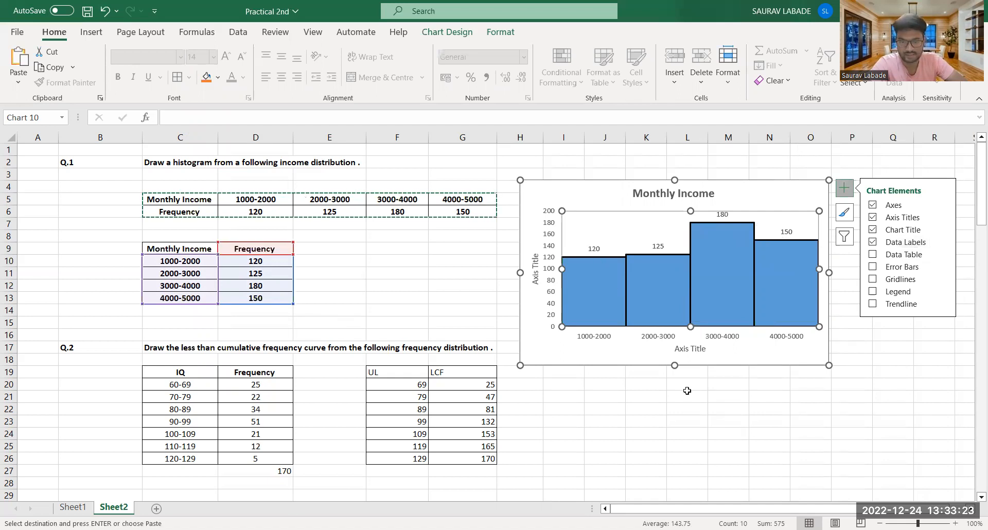
left_click(679, 409)
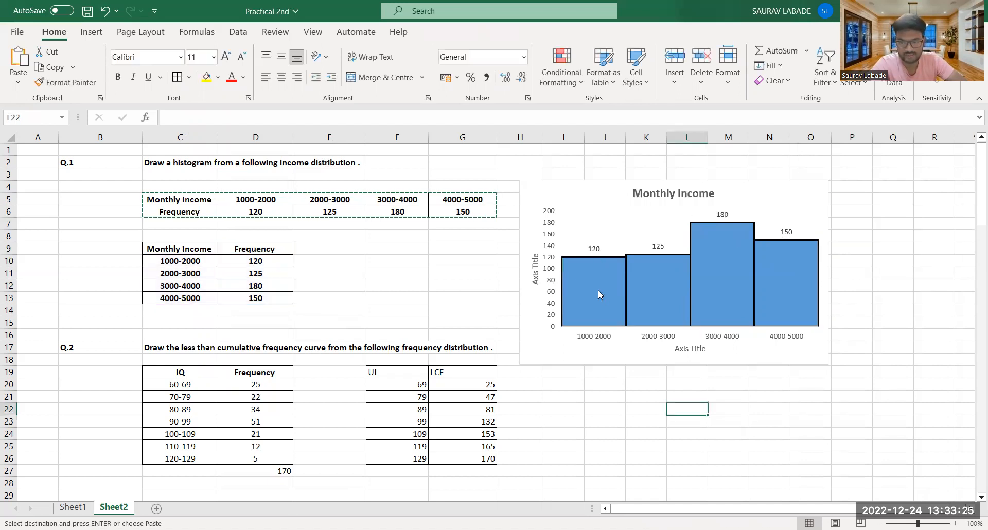
left_click(598, 291)
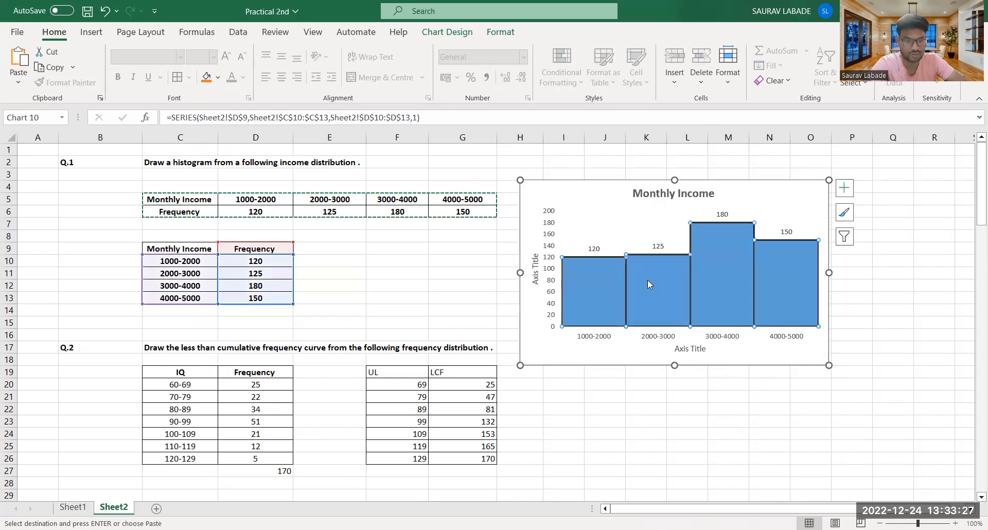
left_click(633, 276)
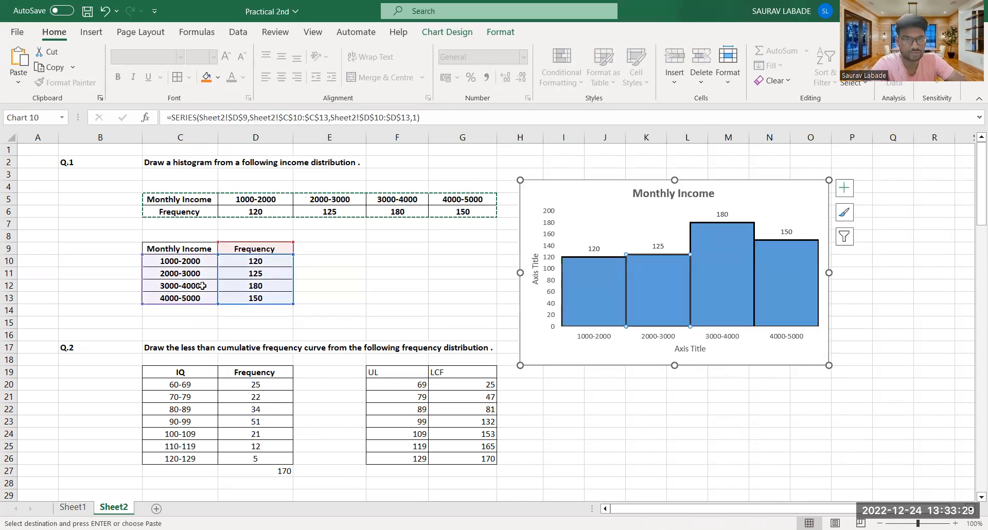
key("Right")
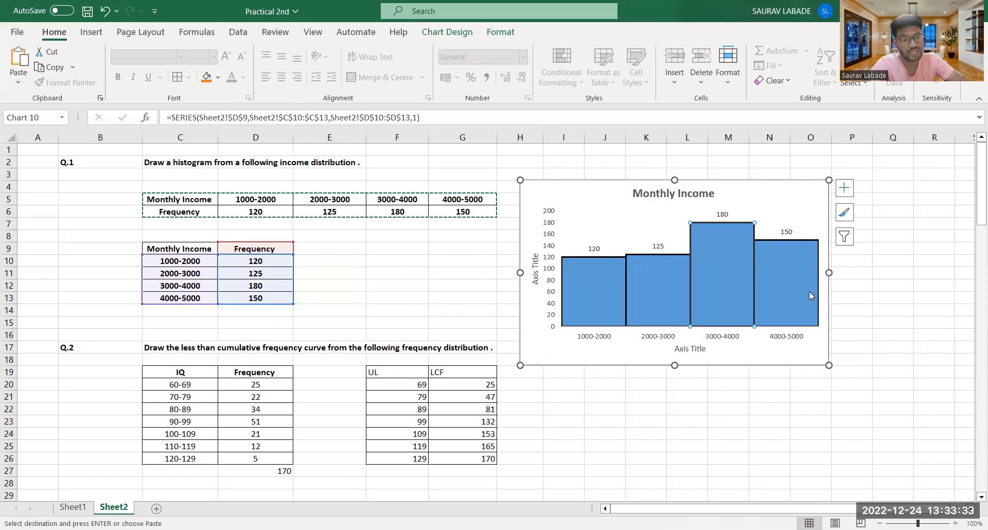
key("Right")
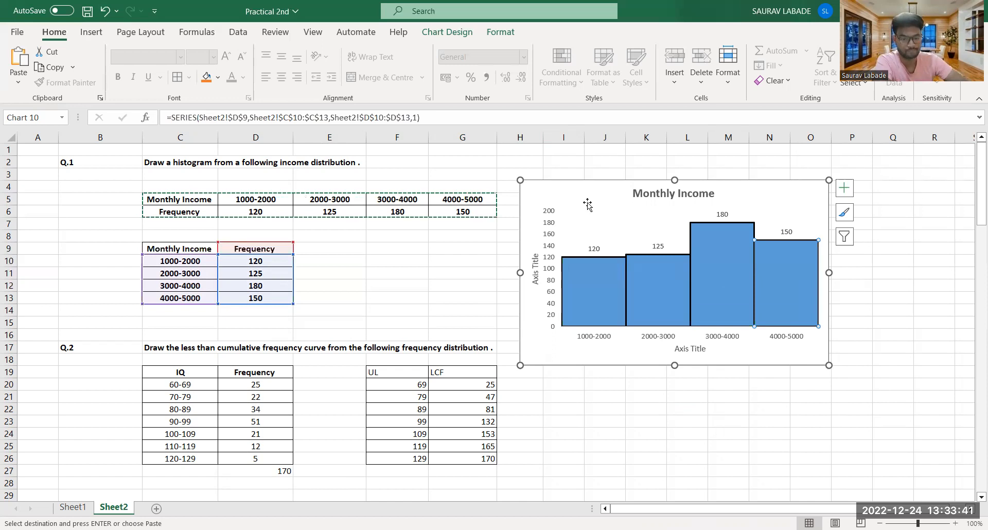
Step: Move the Monthly Income histogram about one row up and slightly to the right on the worksheet
left_click_drag(553, 221, 569, 209)
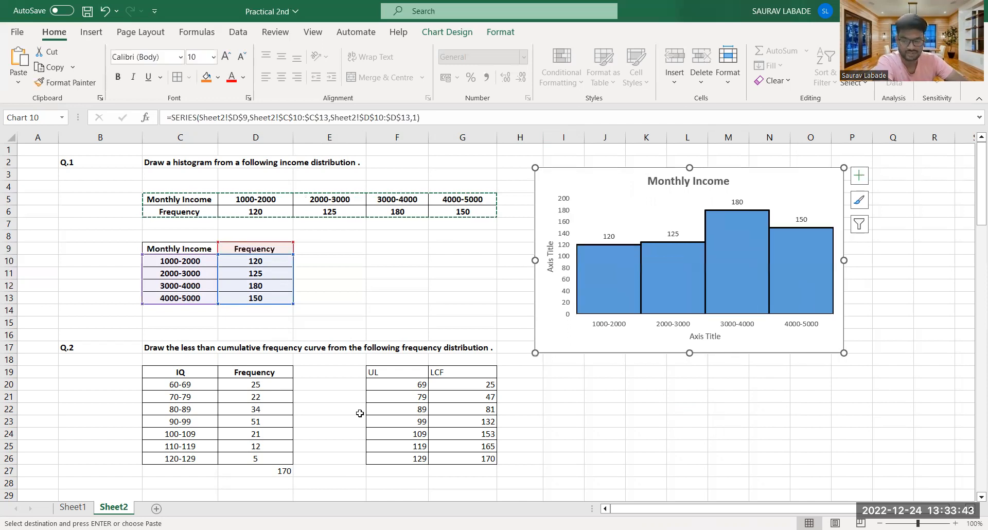
Step: Clear the contents of the UL and LCF table in F19:G26 beside the Q.2 frequency distribution
scroll(356, 426, "down", 1)
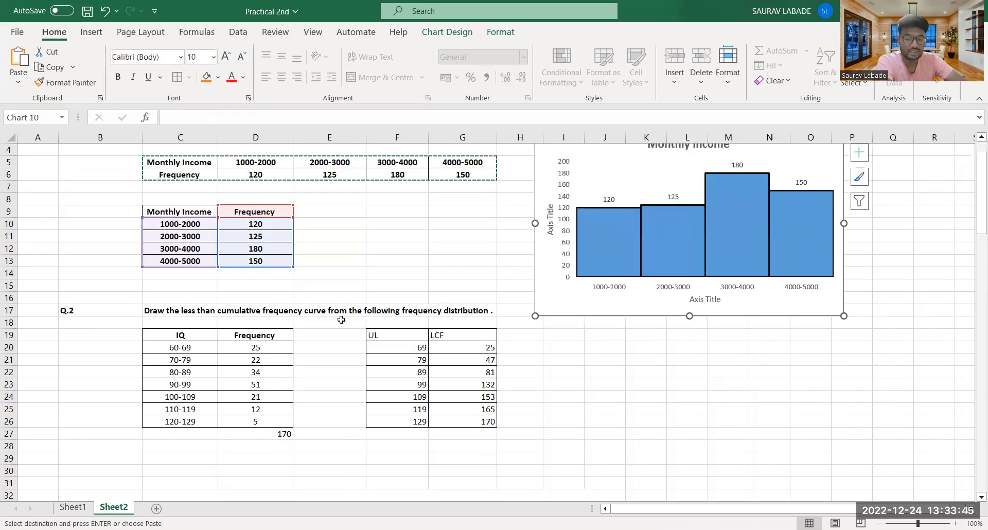
scroll(327, 274, "down", 1)
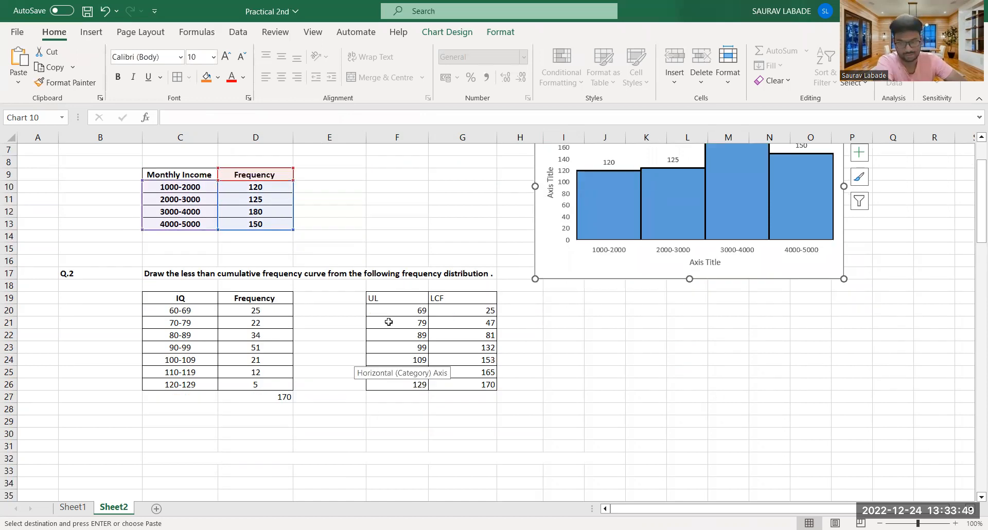
scroll(183, 337, "up", 1)
left_click_drag(183, 337, 261, 431)
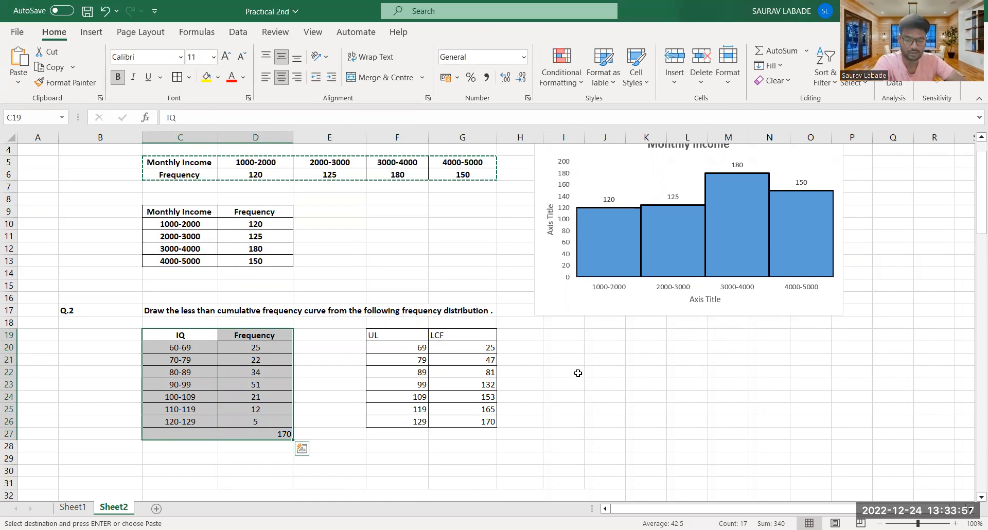
left_click(419, 335)
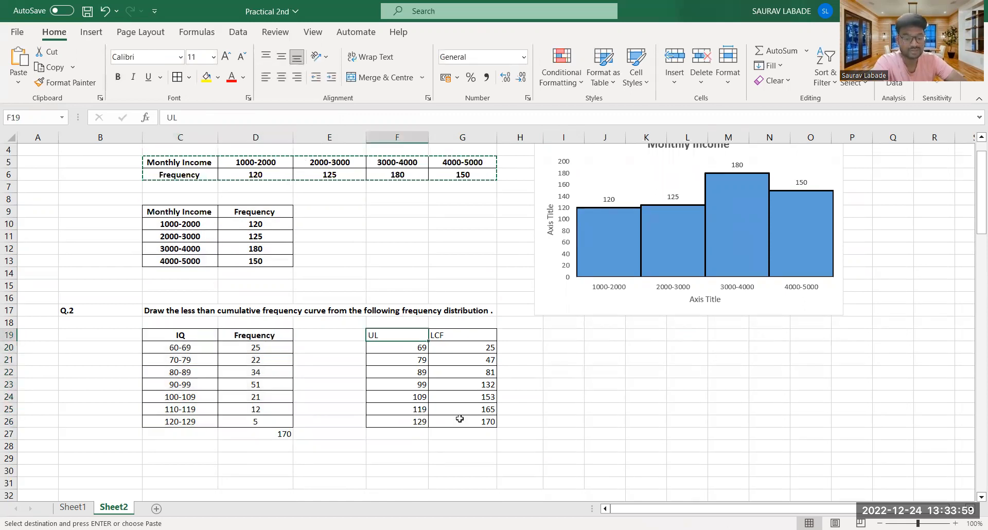
left_click_drag(419, 335, 459, 419)
key("Delete")
left_click_drag(553, 466, 549, 462)
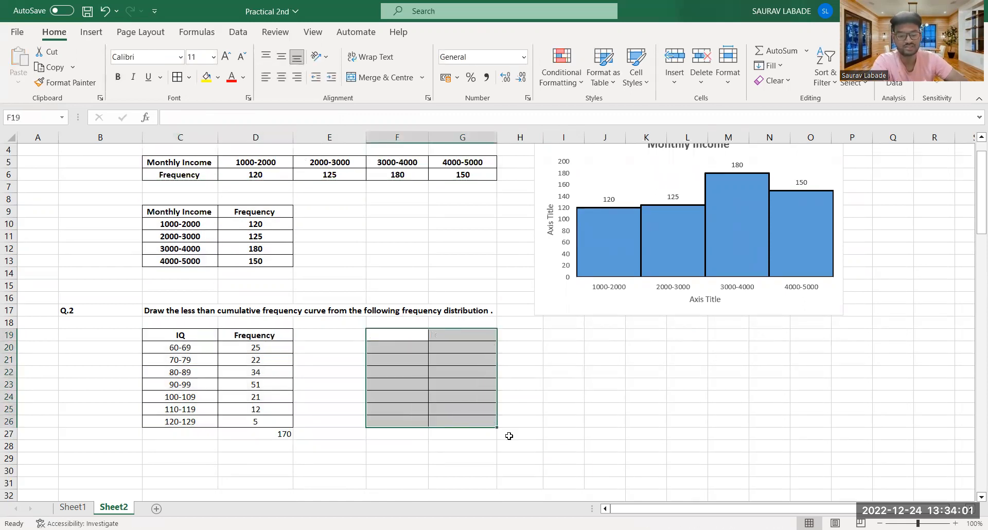
left_click_drag(462, 433, 368, 345)
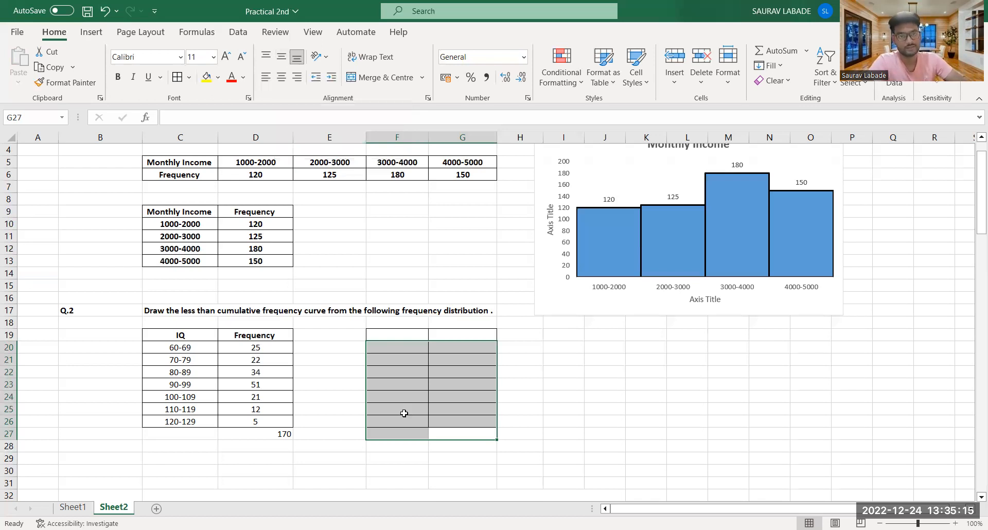
Step: Enter the column headings "U.L" in F19 and "L.C.F" in G19 of the empty Q.2 table
left_click(395, 337)
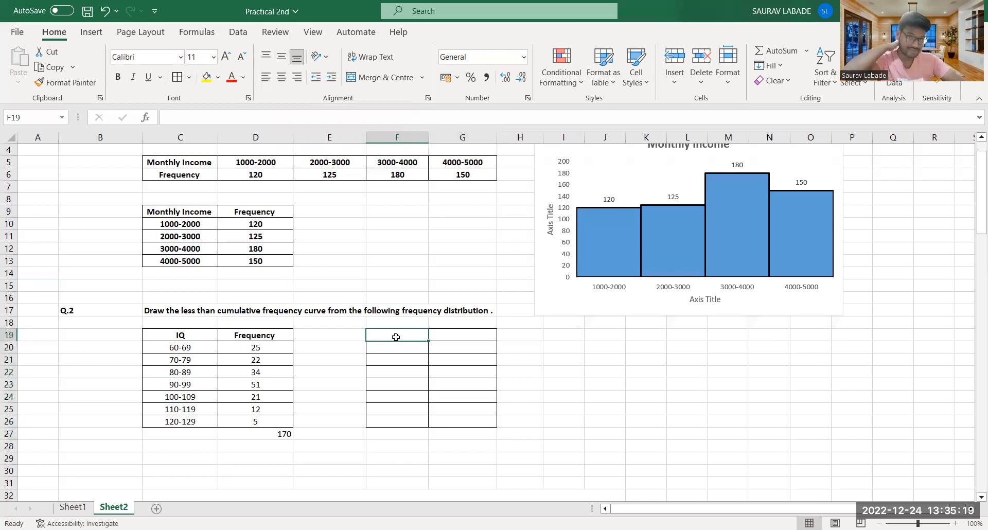
type("U")
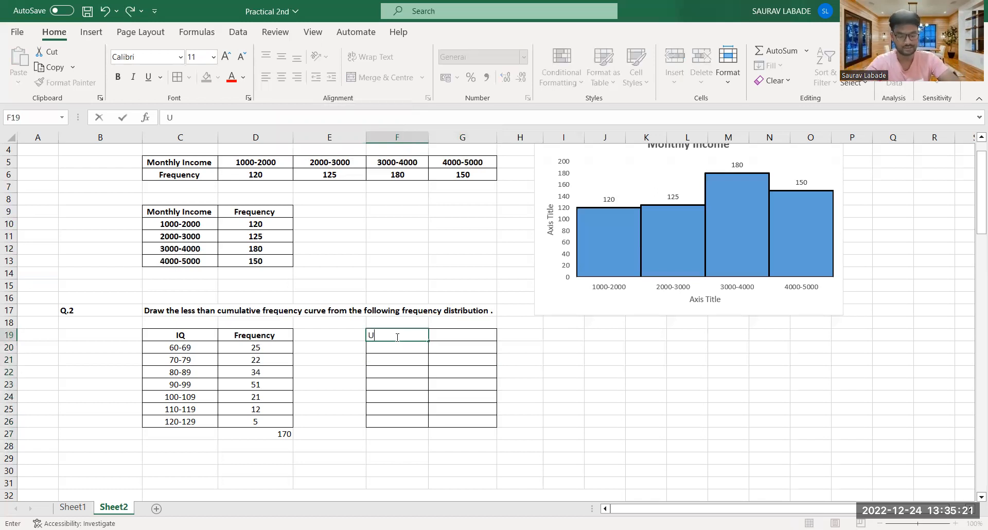
type(".L")
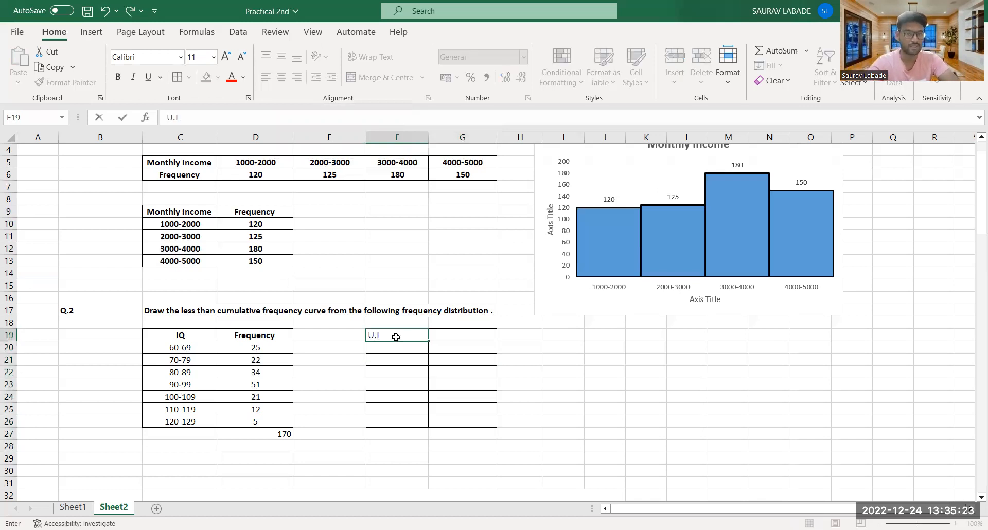
key("Tab")
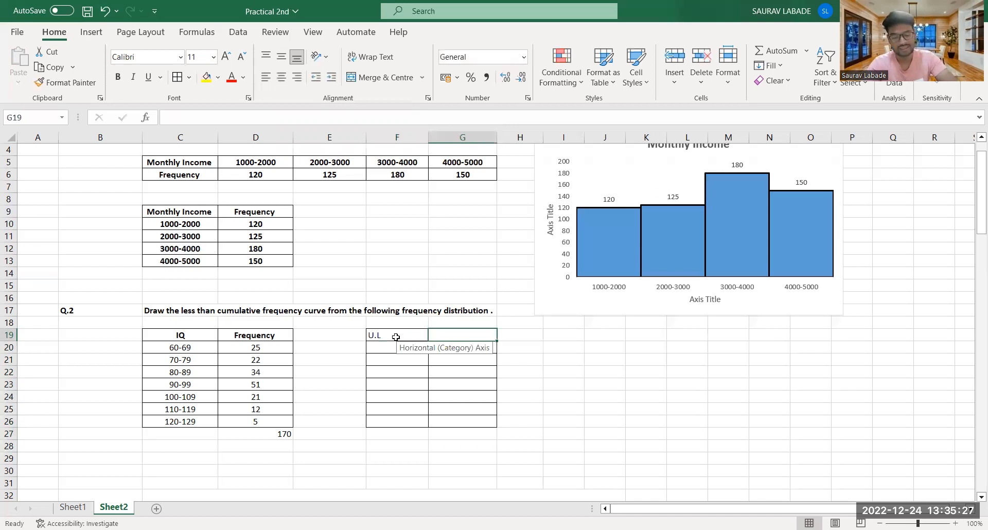
type("L.C.F")
key("Return")
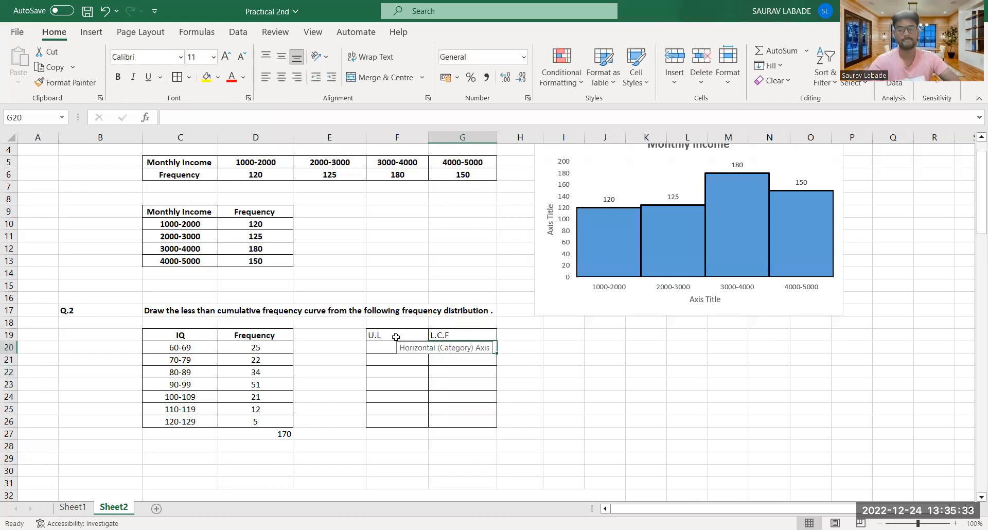
Step: Enter the first two upper limits, 69 in F20 and 79 in F21, under U.L
key("Left")
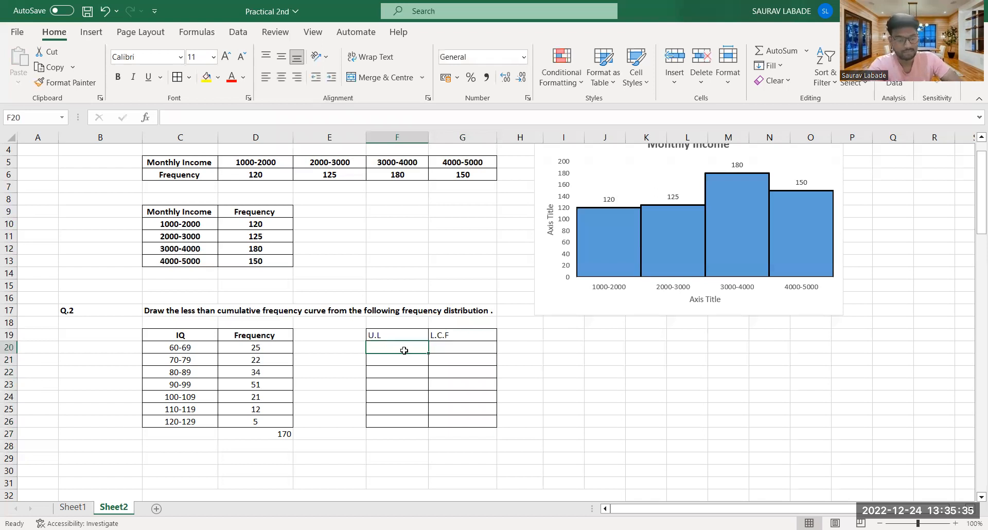
type("69")
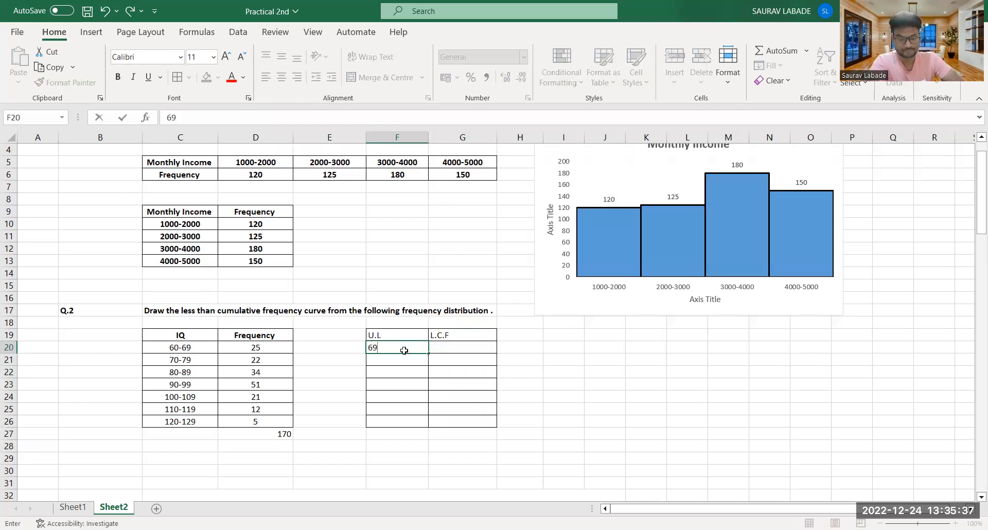
key("Return")
key("Return")
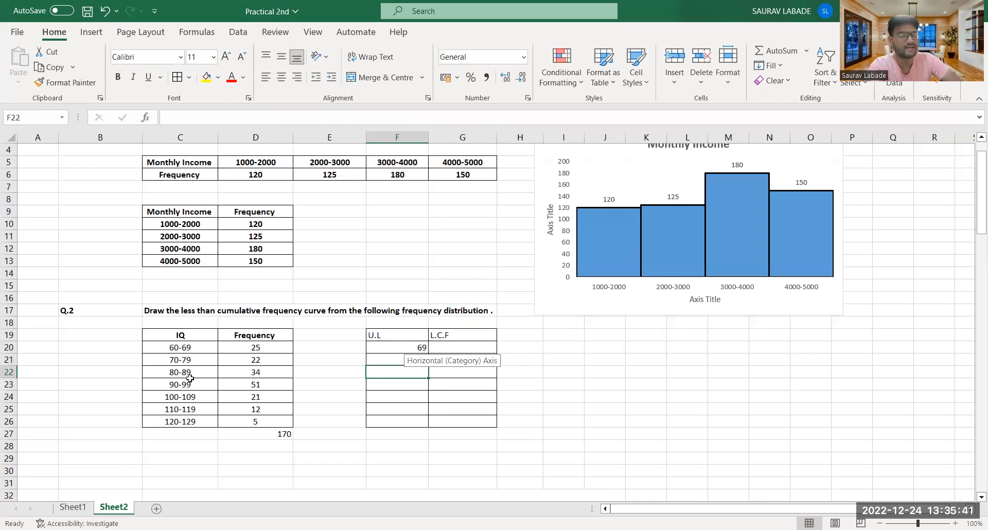
left_click(416, 398)
left_click(410, 371)
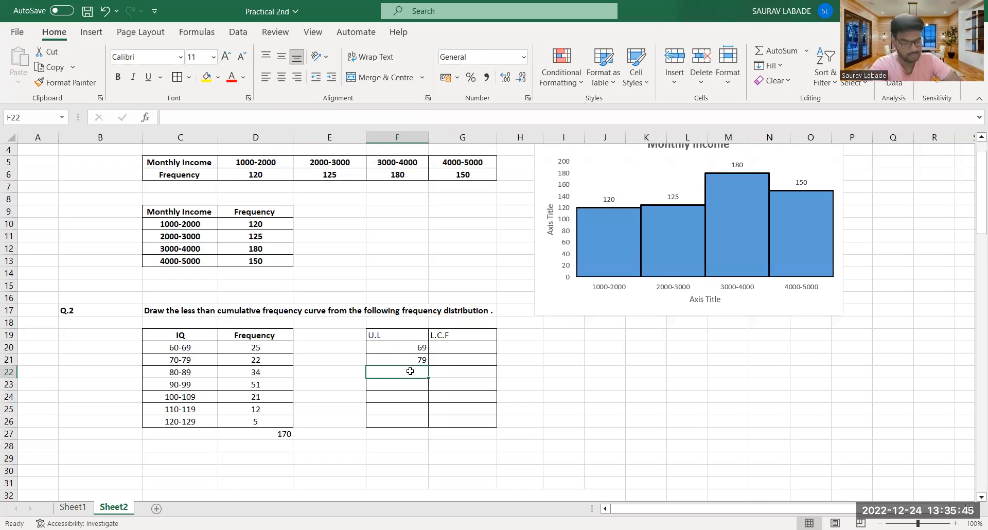
Step: Enter 99, 109 and 119 as upper limits in F22 to F24 of the U.L column
type("99")
key("Return")
type("1")
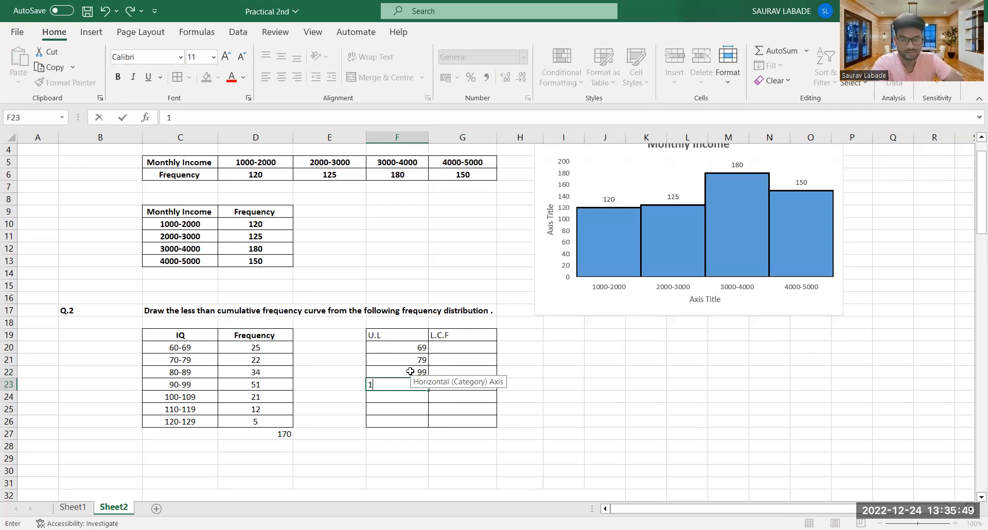
key("Return")
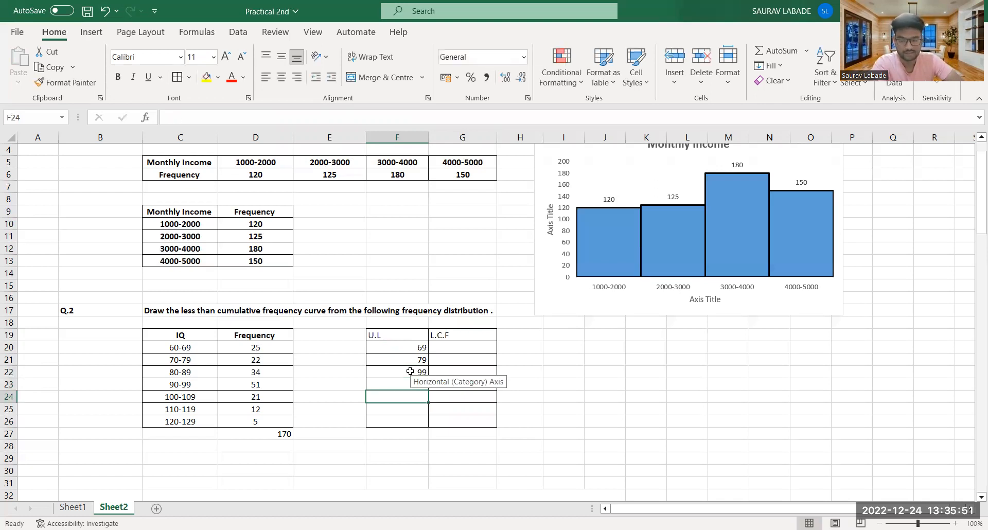
type("119")
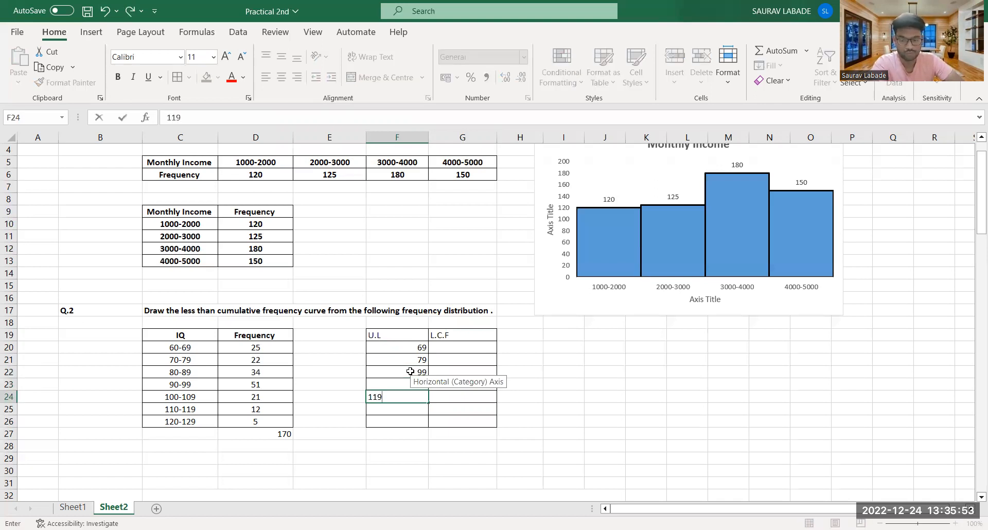
key("Return")
left_click(541, 432)
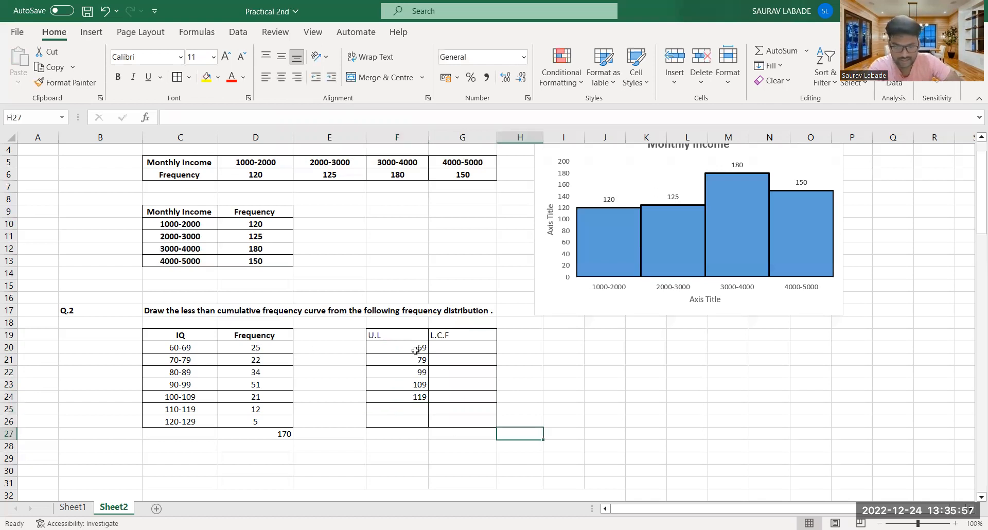
Step: Fill the U.L series from F20:F21 down to F26 in increments of 10, ending at 129
left_click_drag(414, 348, 415, 360)
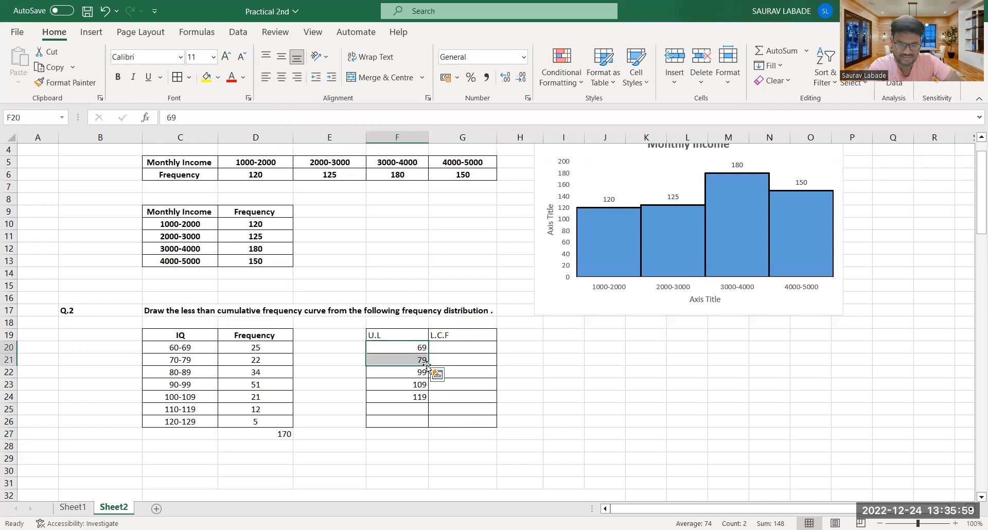
left_click_drag(417, 348, 428, 431)
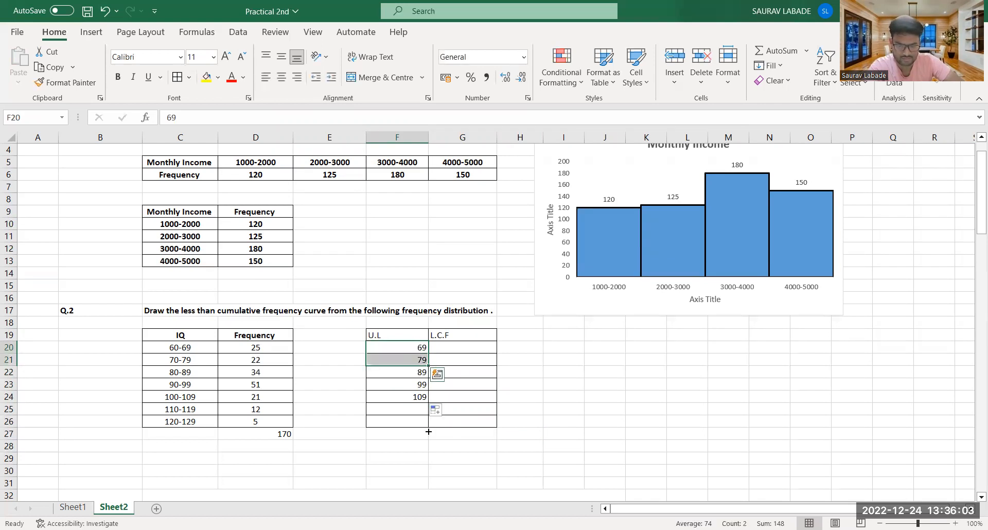
left_click(599, 405)
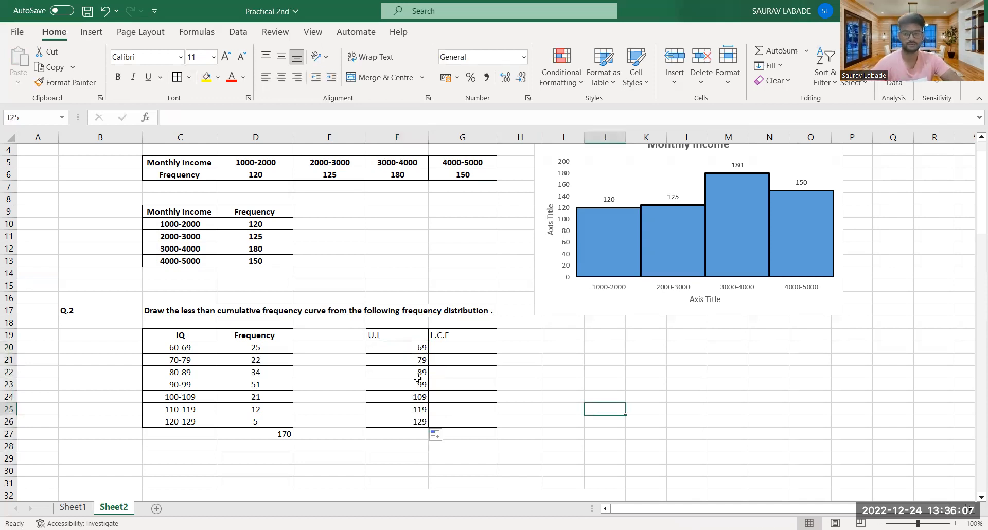
Step: Clear the total below the Q.2 Frequency column in D27 and re-enter it as =SUM(D20:D26)
left_click(246, 348)
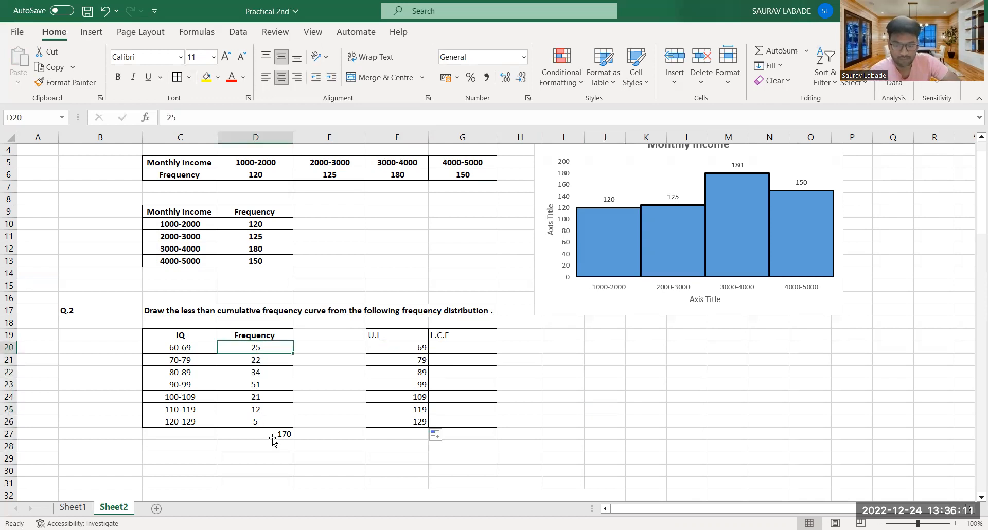
left_click(271, 434)
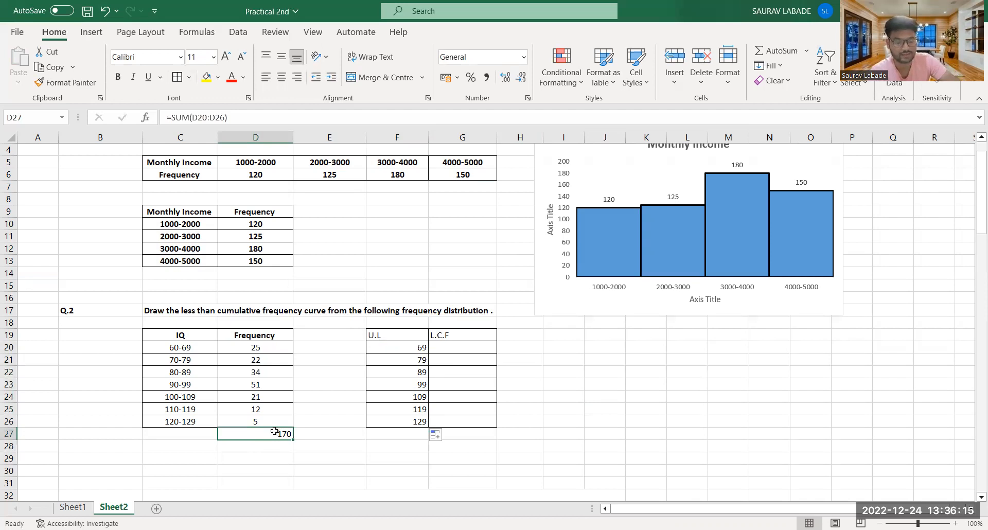
double_click(264, 432)
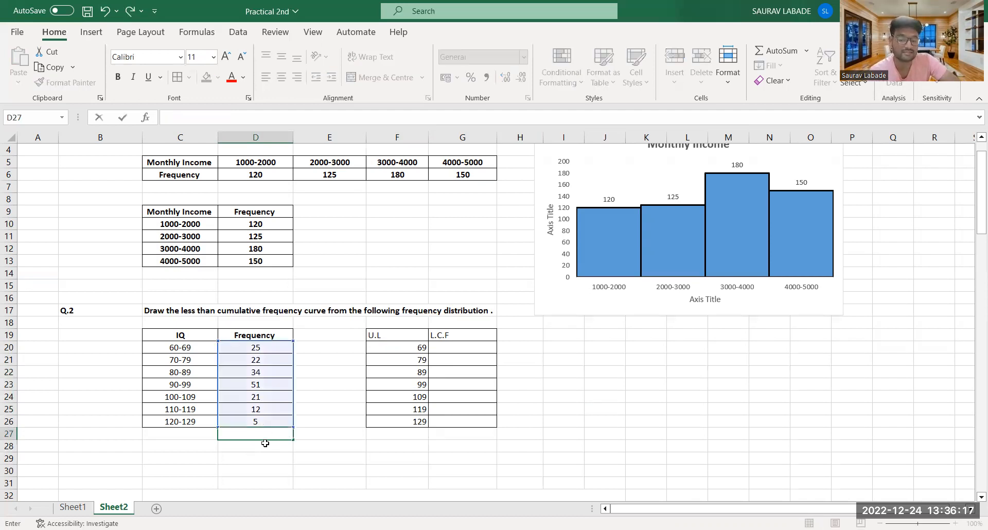
key("Escape")
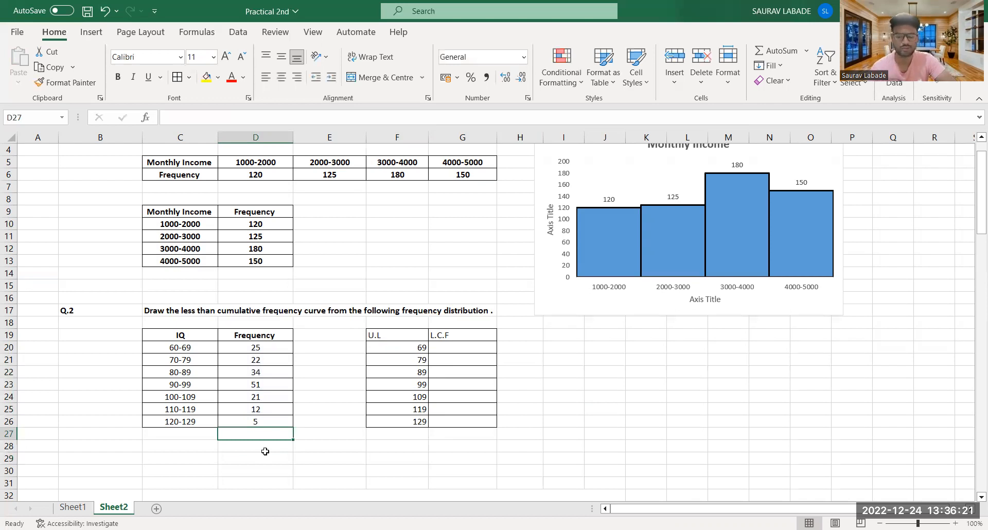
type("=")
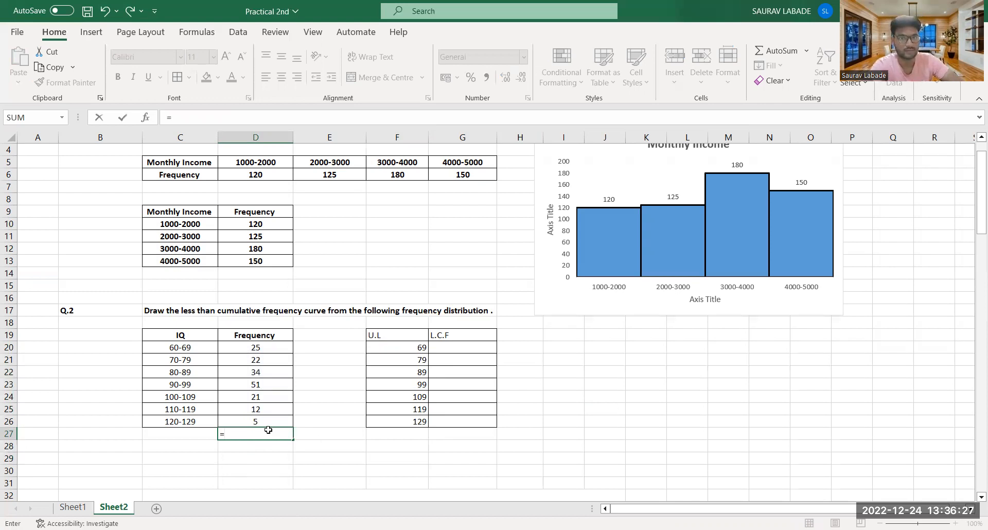
key("alt+=")
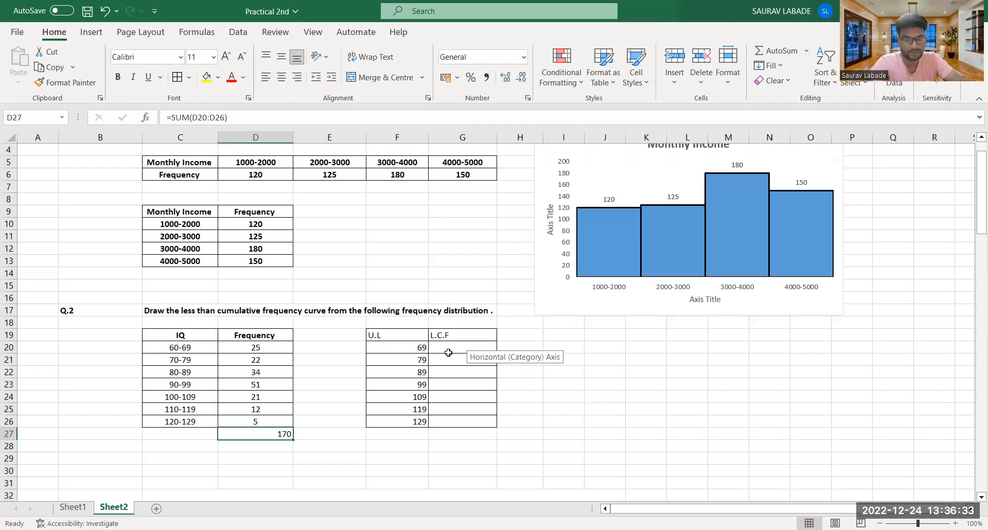
left_click(447, 422)
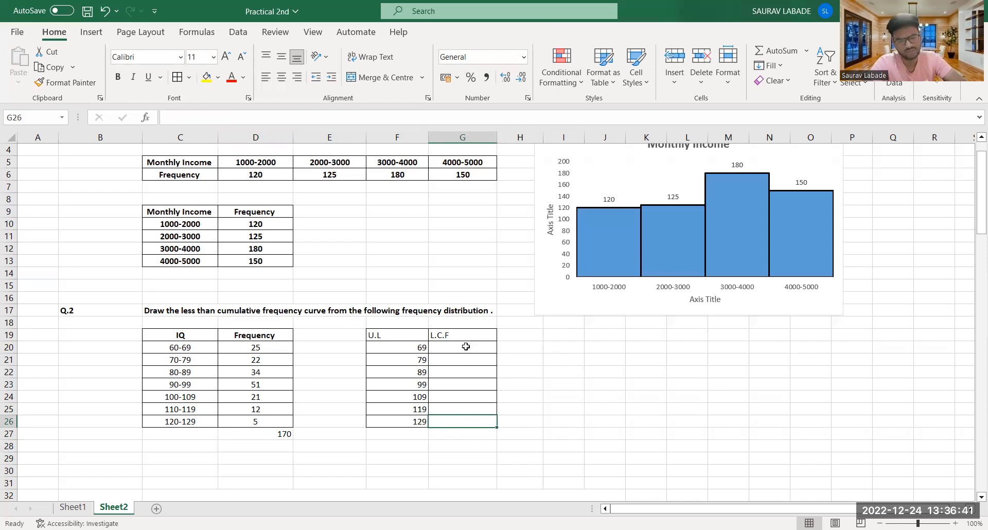
Step: Enter 25 as the first less-than cumulative frequency in G20 under L.C.F
left_click(466, 347)
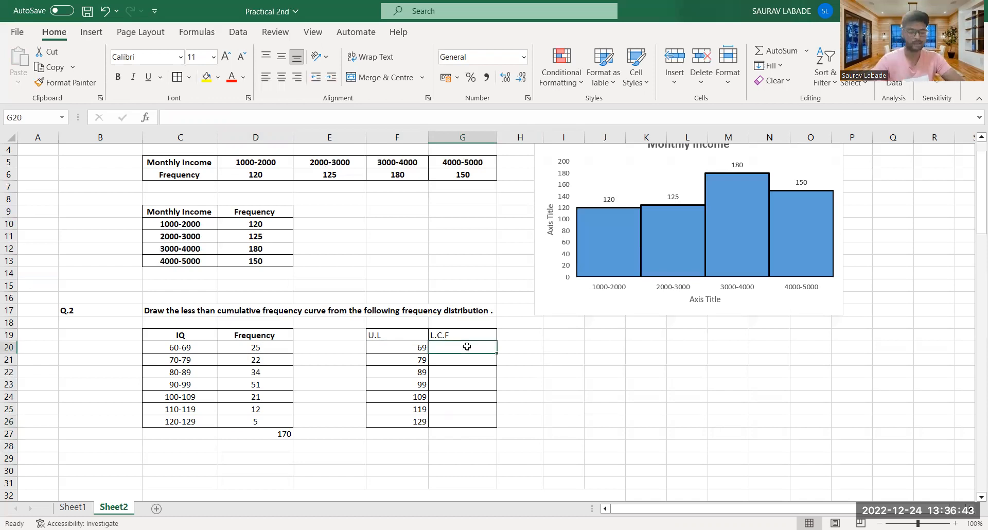
type("=")
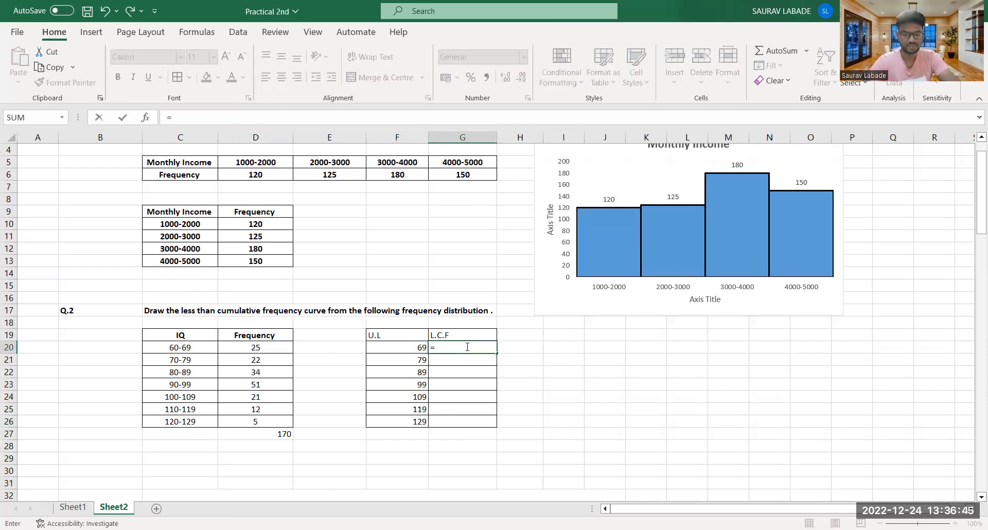
key("BackSpace")
type("2")
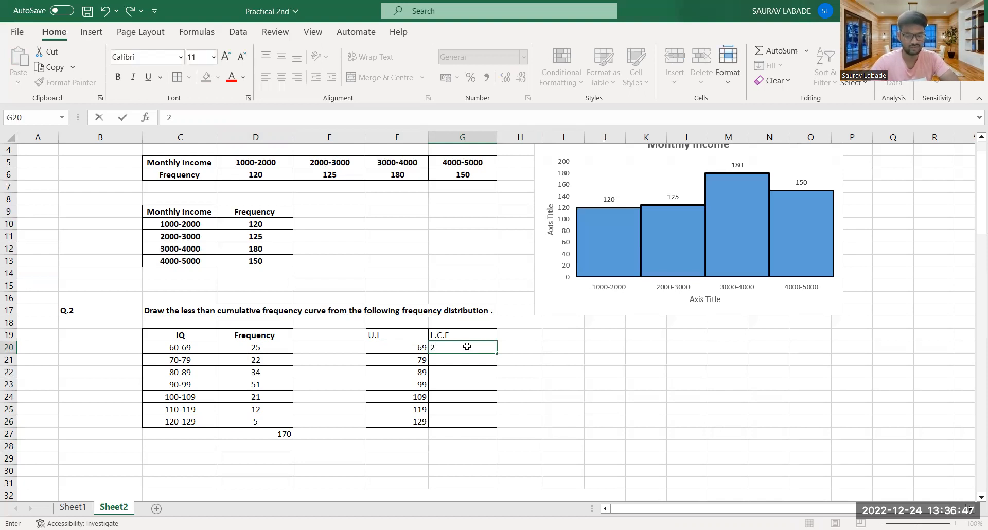
type("5")
key("Return")
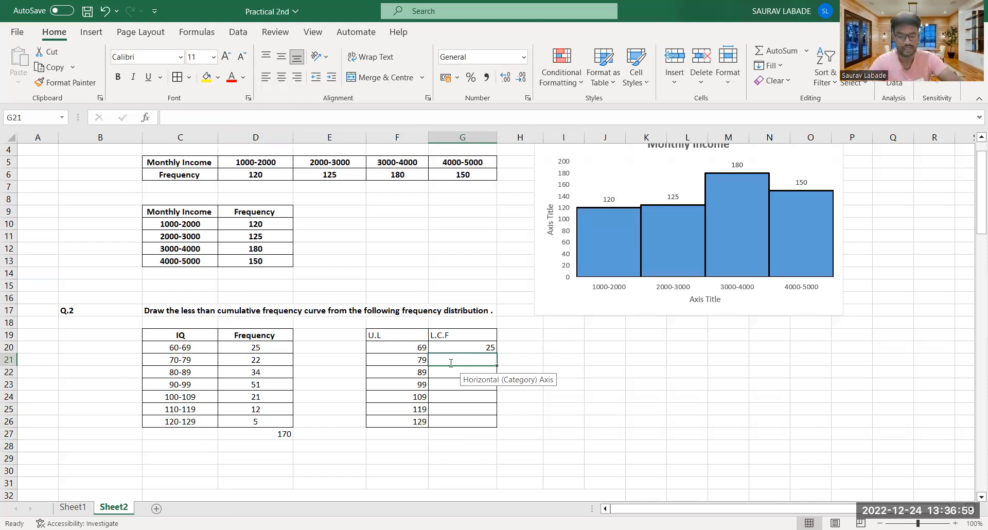
Step: Enter =SUM(G20+D21) in G21 and fill the formula down the L.C.F column to G26
type("=")
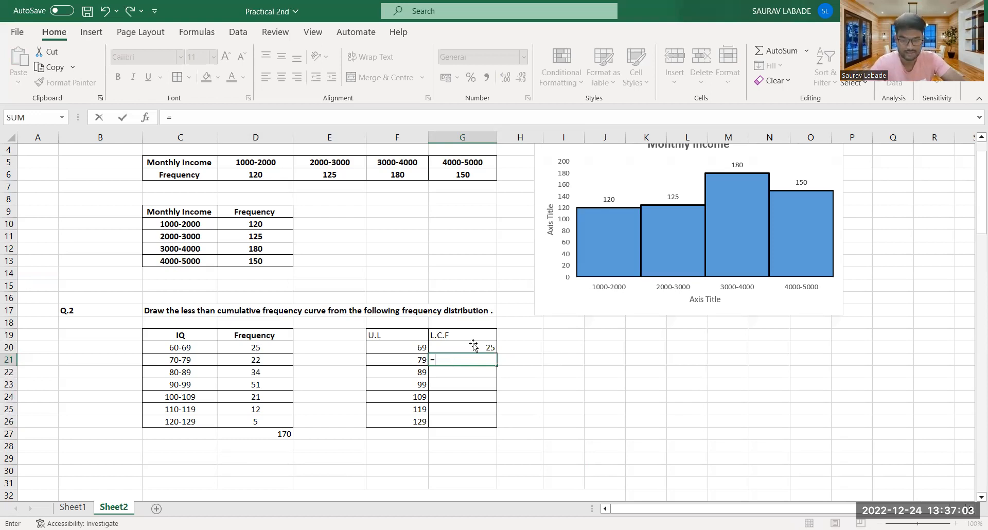
type("SUM(")
left_click(472, 345)
type("+")
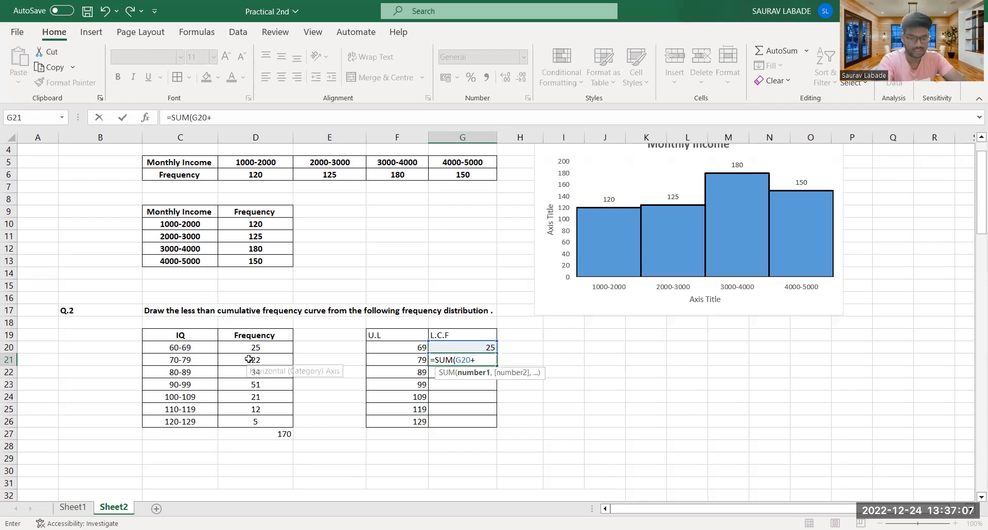
left_click(249, 359)
key("ctrl+Return")
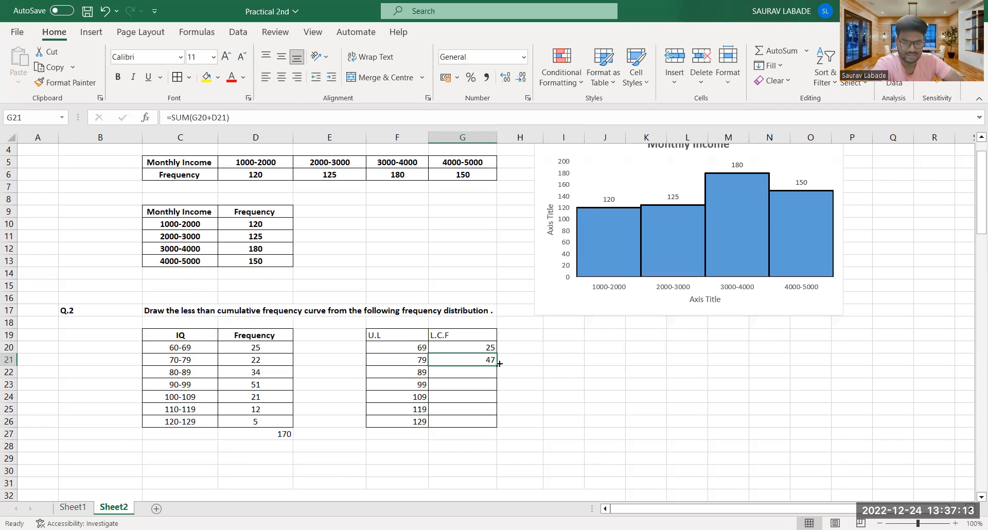
left_click_drag(495, 366, 503, 437)
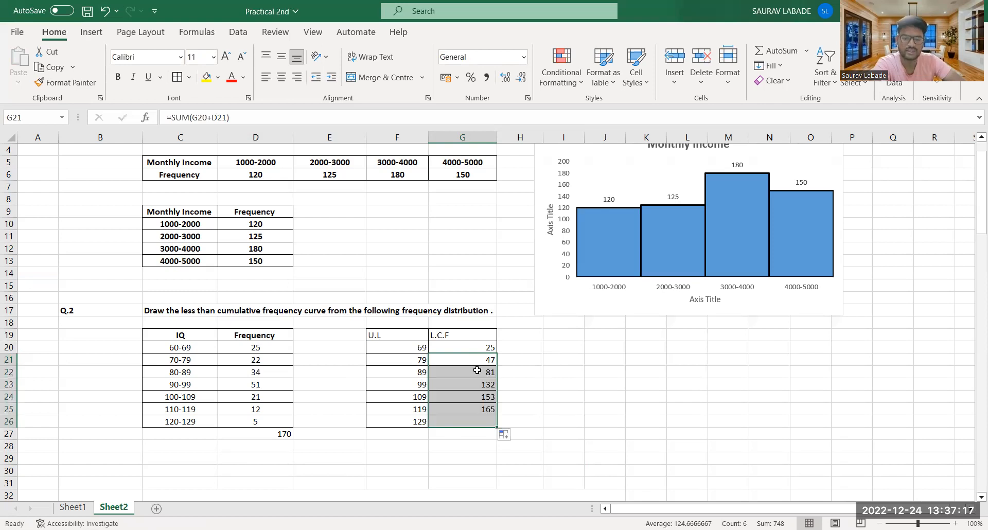
left_click(563, 421)
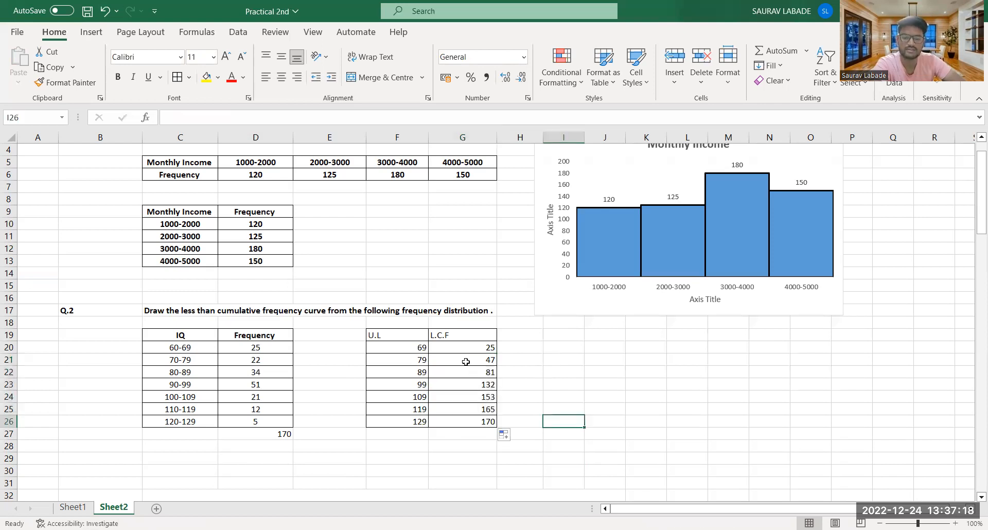
Step: Examine the L.C.F column's cells from G20 to G26 to see how each cumulative frequency is calculated
left_click(470, 417)
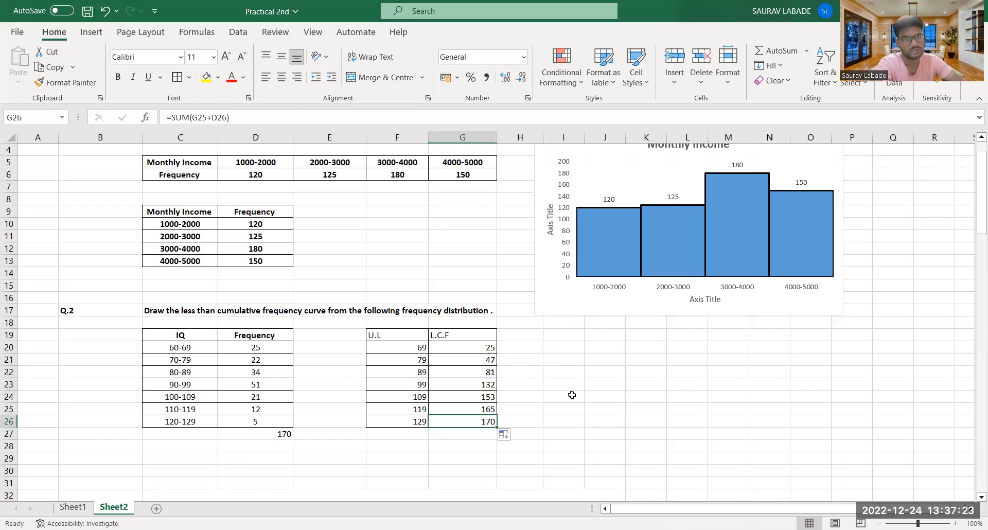
left_click(456, 367)
left_click(463, 352)
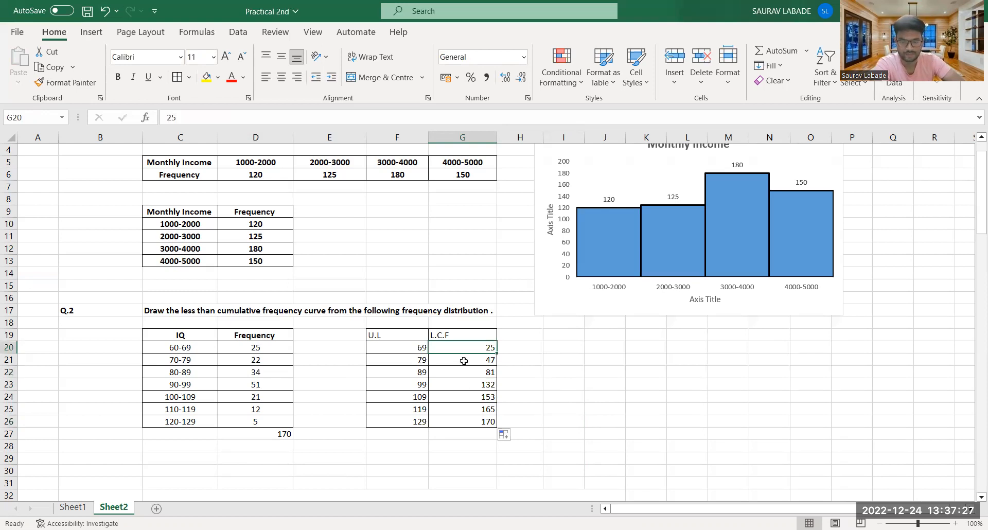
left_click(467, 358)
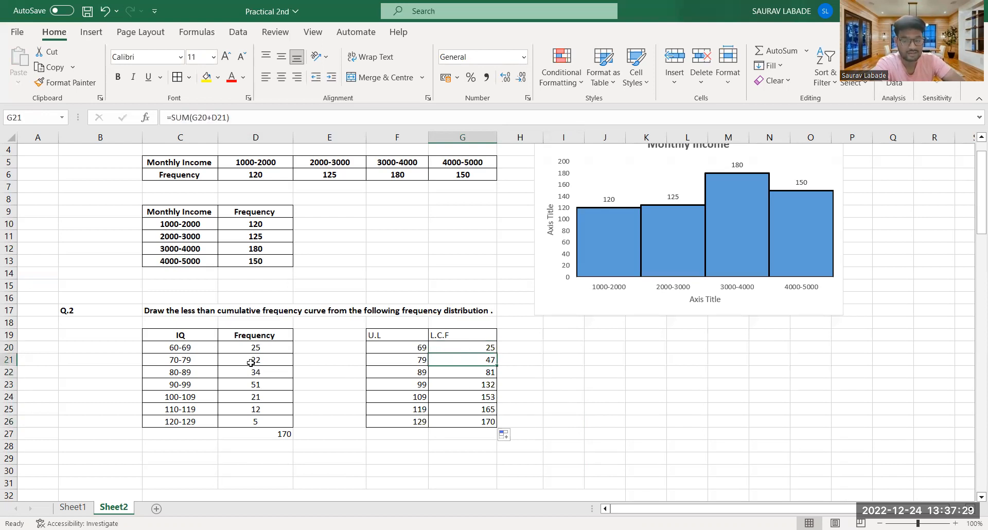
left_click(469, 351)
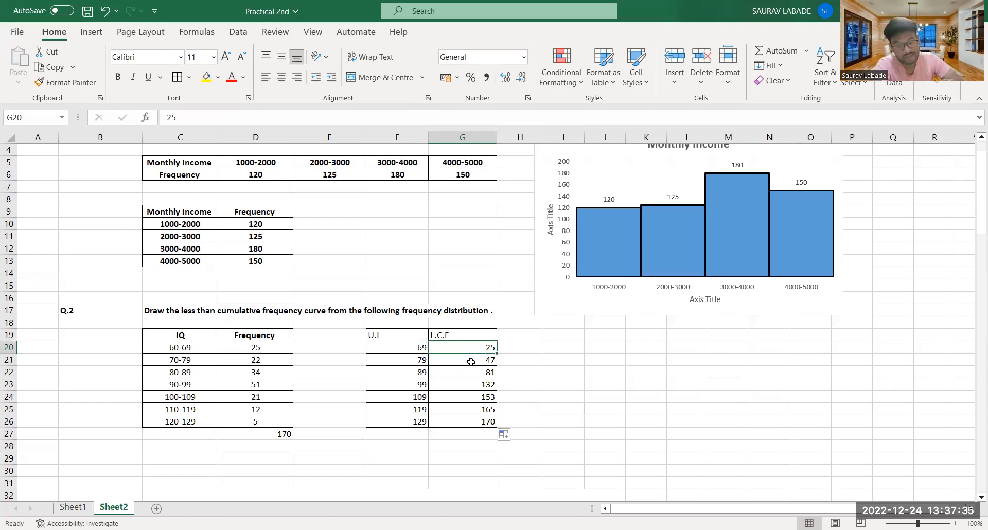
left_click(470, 361)
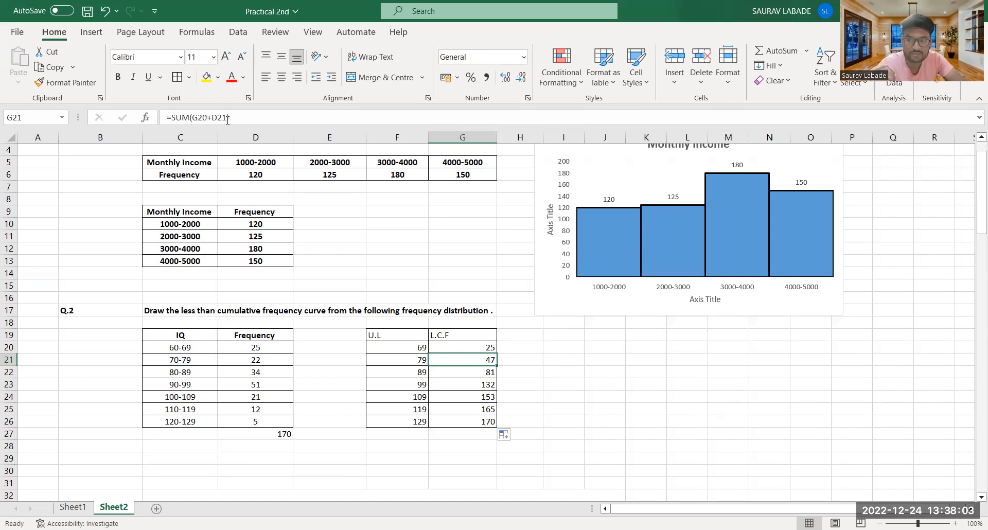
left_click(470, 374)
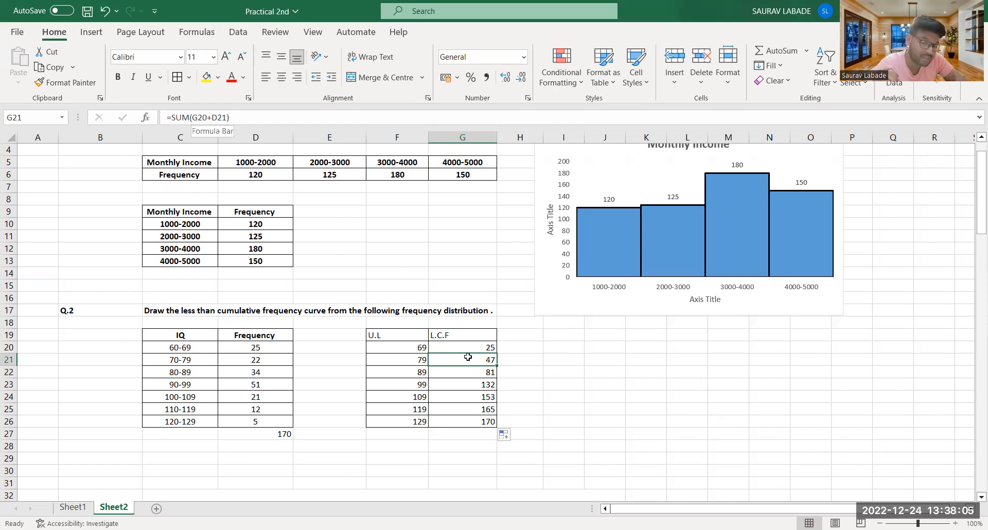
left_click(467, 358)
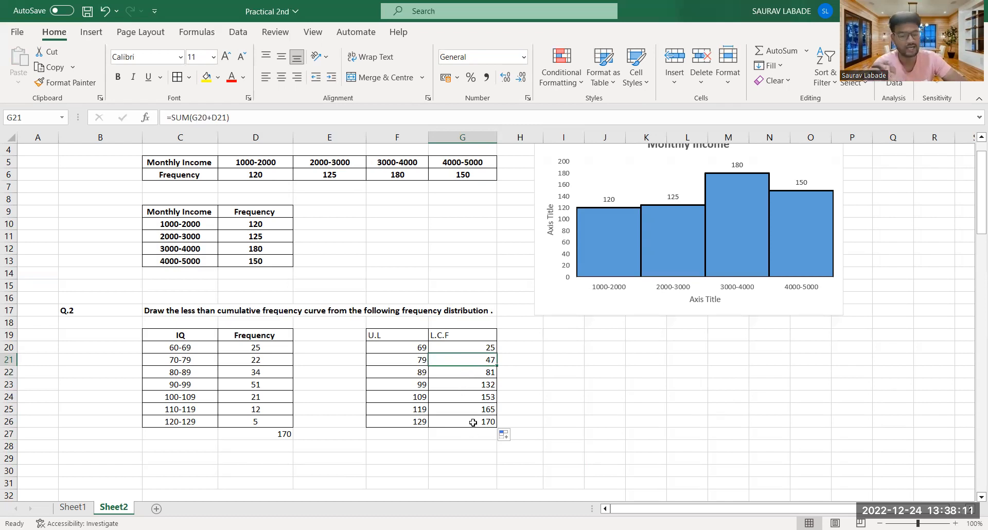
left_click(473, 422)
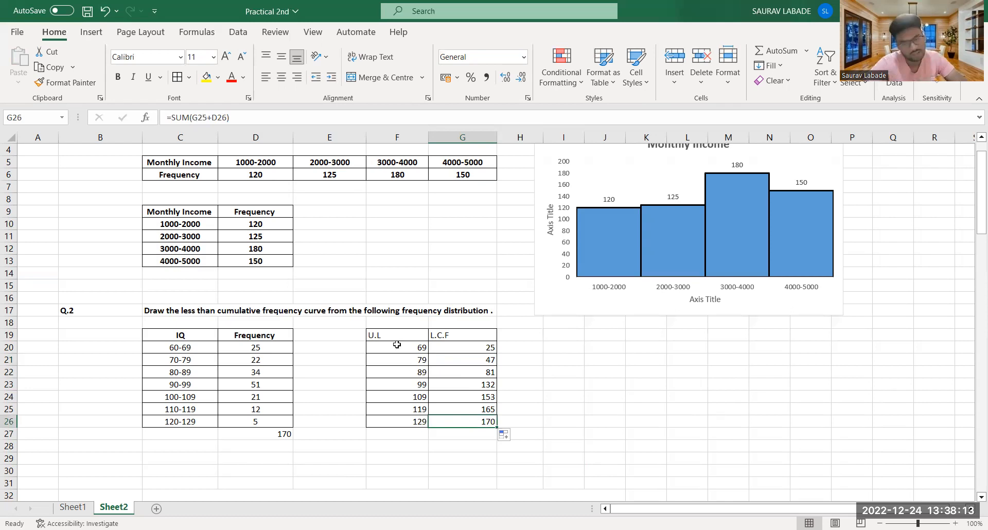
Step: Insert the recommended Line chart from the U.L and L.C.F table in F19:G26
left_click_drag(405, 337, 460, 418)
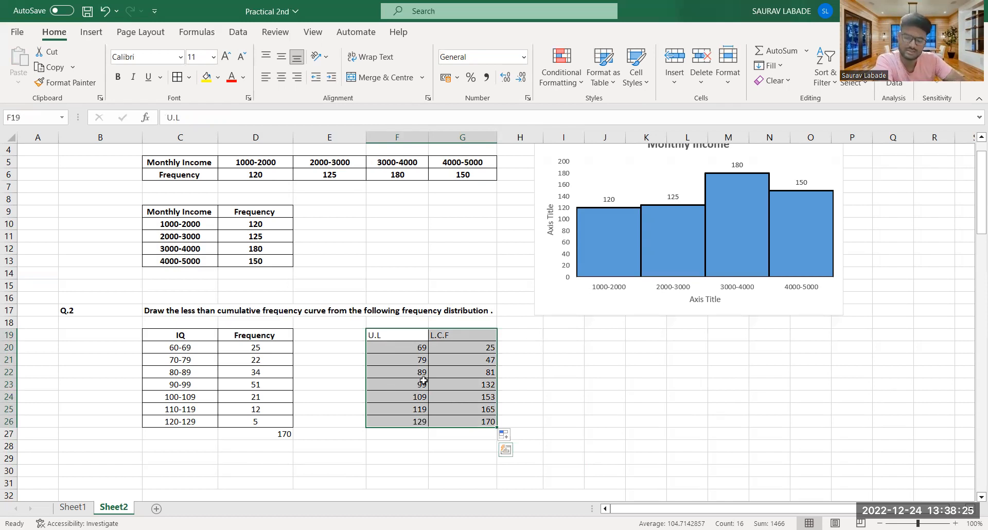
left_click(89, 34)
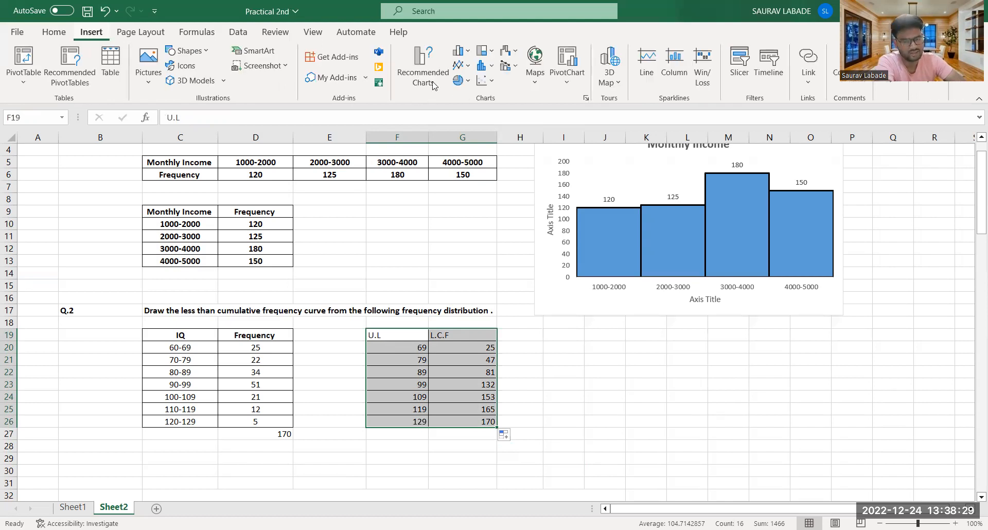
left_click(434, 85)
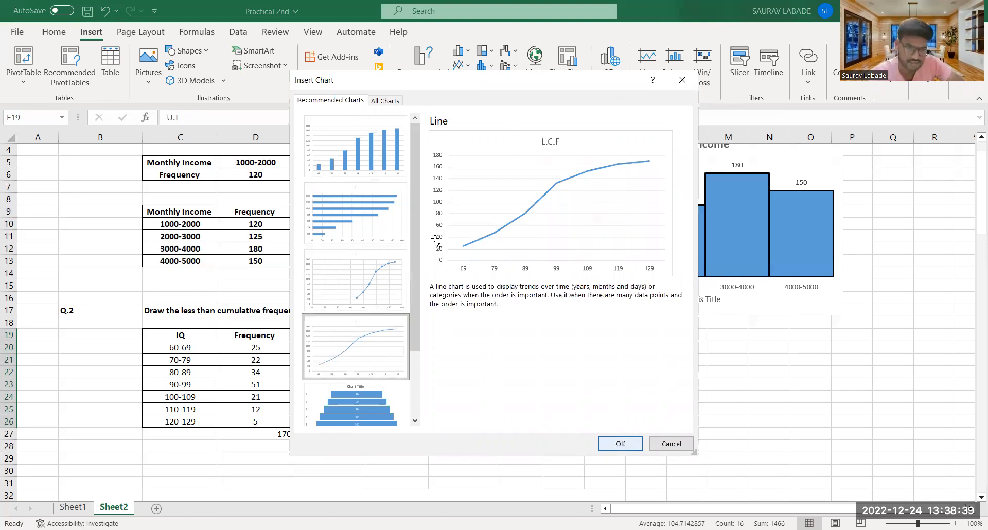
key("Return")
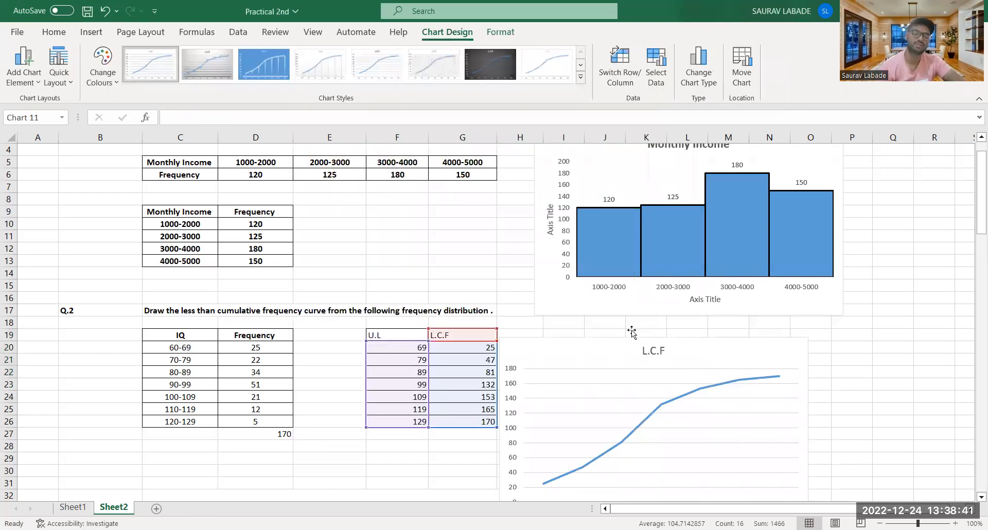
Step: Place the L.C.F line chart just below the Monthly Income histogram and add data labels to it
scroll(633, 334, "down", 1)
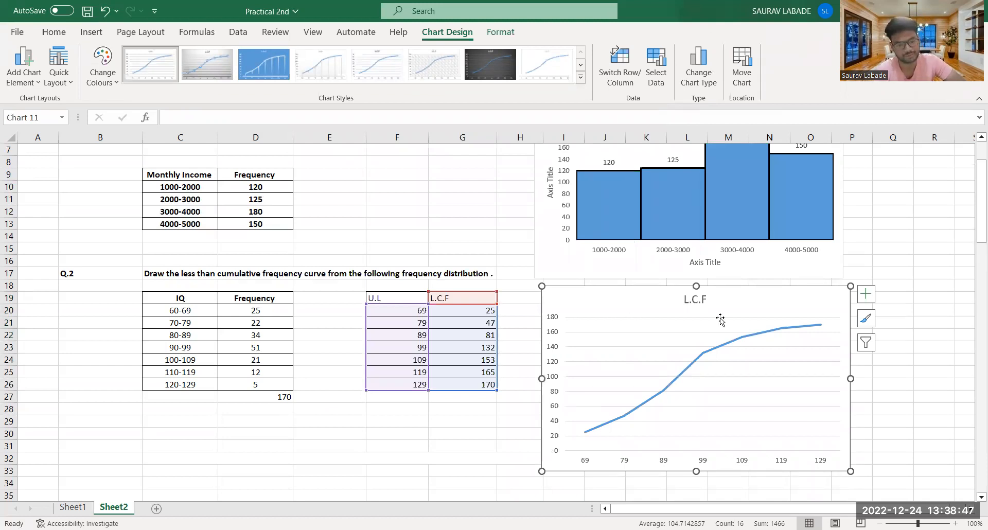
left_click(863, 299)
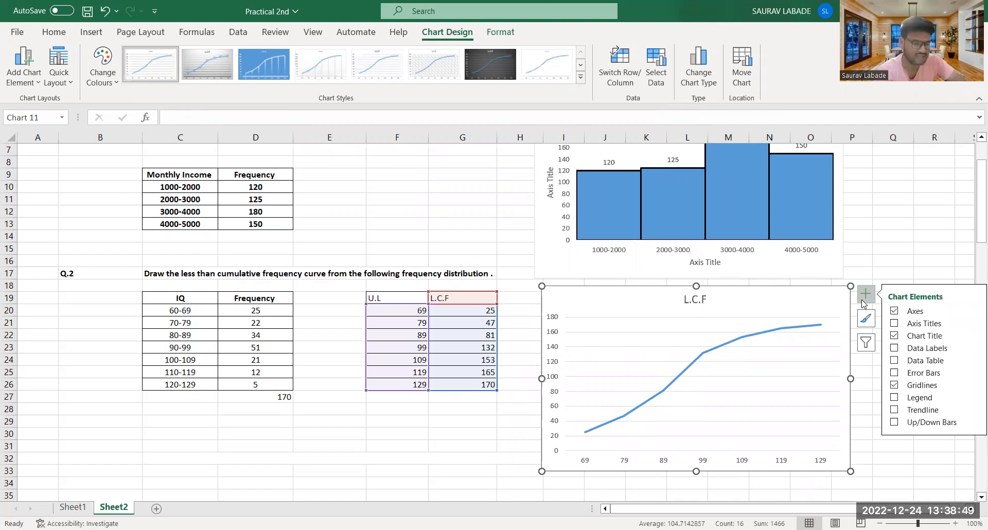
left_click(895, 348)
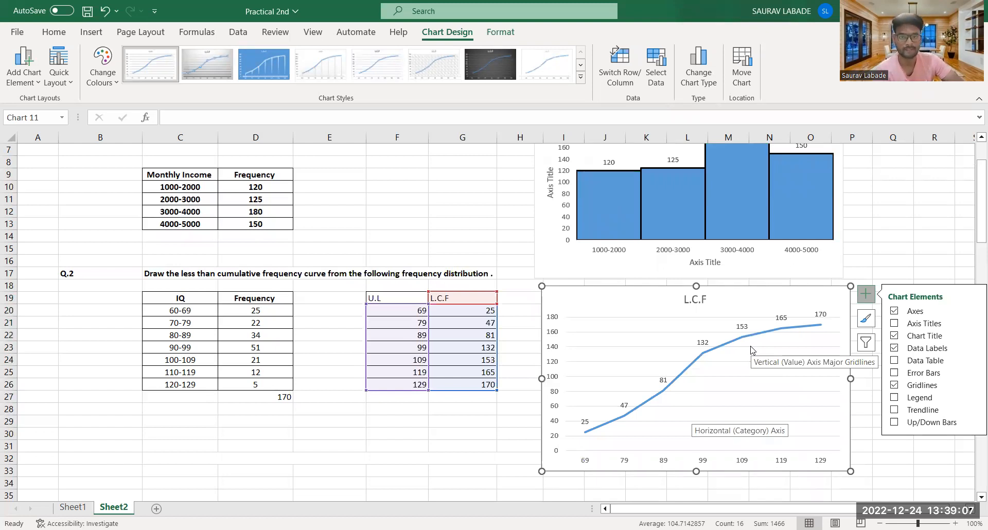
left_click(506, 422)
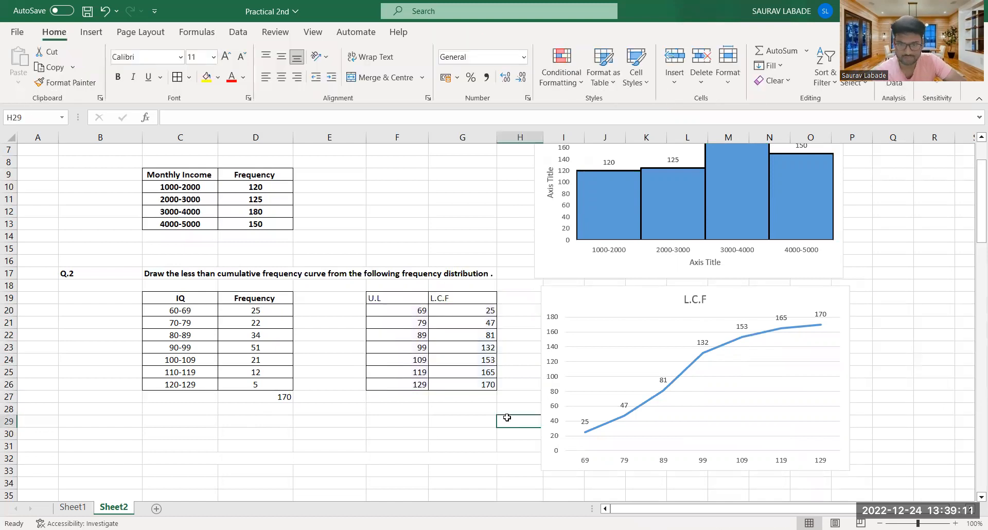
Step: Review the Q.3 wages tables and clear the existing LL and MCF values in F47:G53
scroll(507, 420, "down", 7)
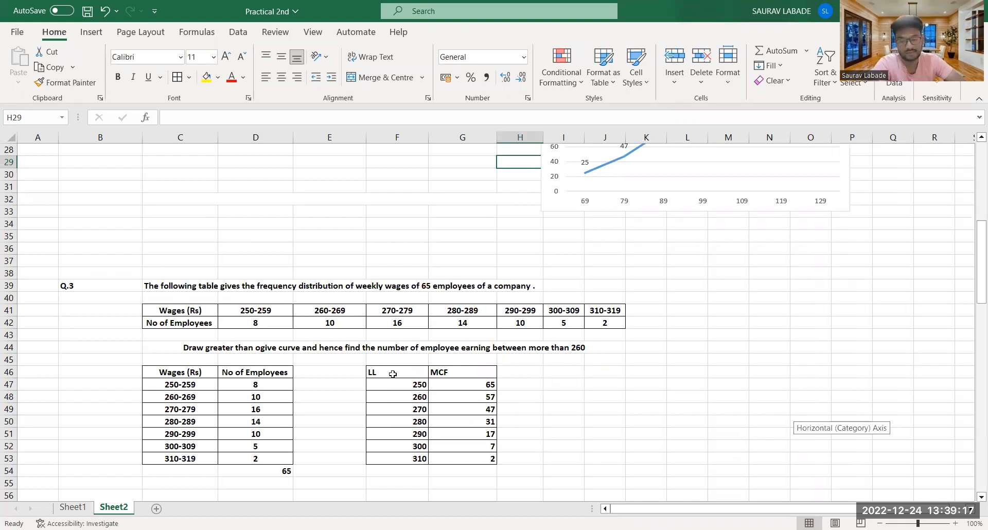
left_click_drag(174, 309, 604, 323)
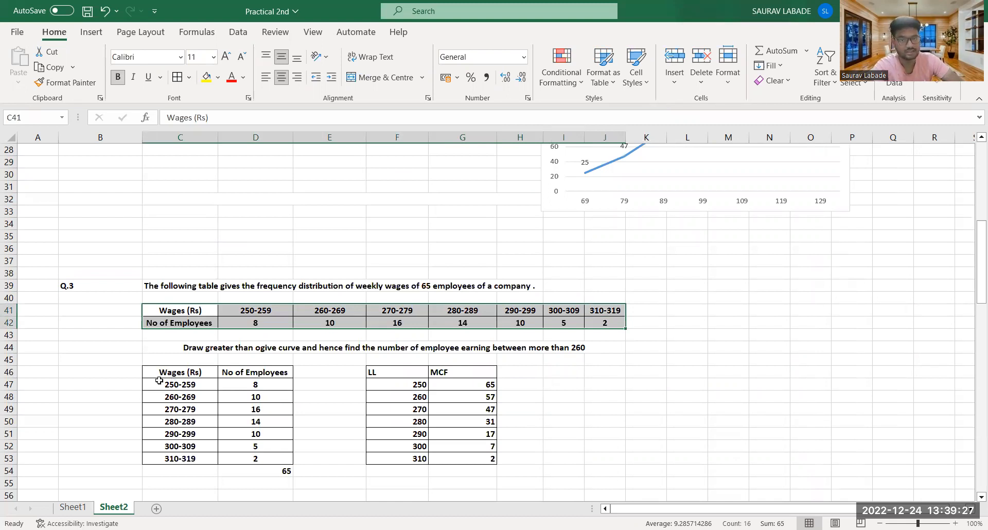
left_click(221, 406)
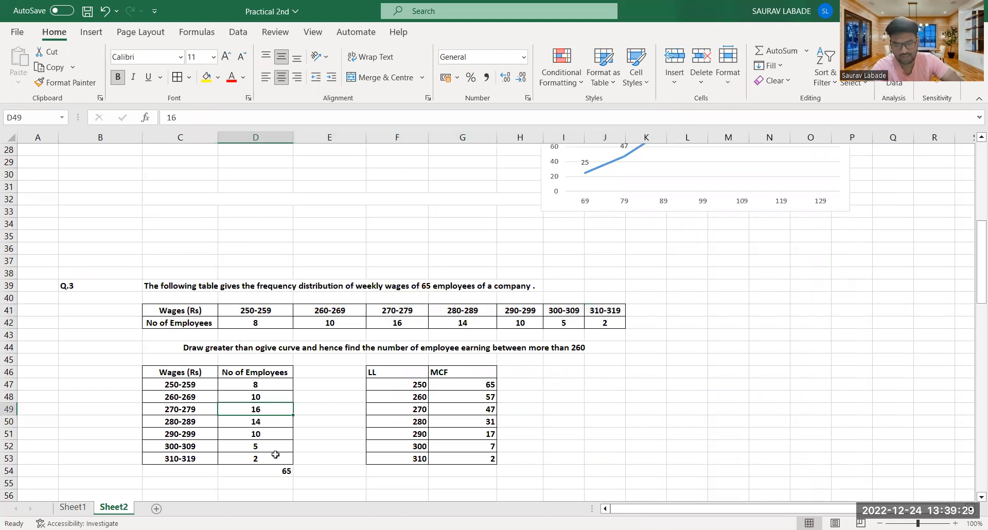
left_click_drag(180, 372, 275, 451)
left_click(400, 472)
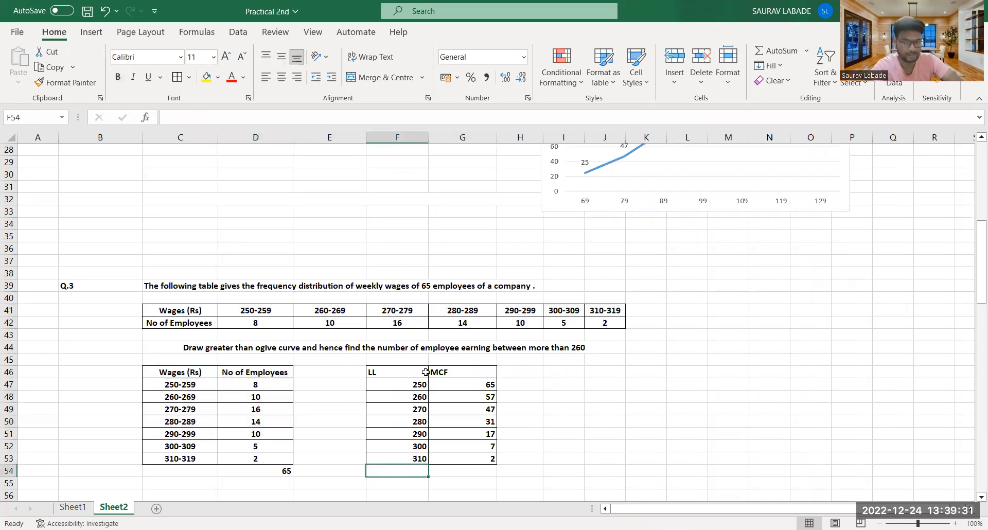
left_click_drag(390, 387, 474, 459)
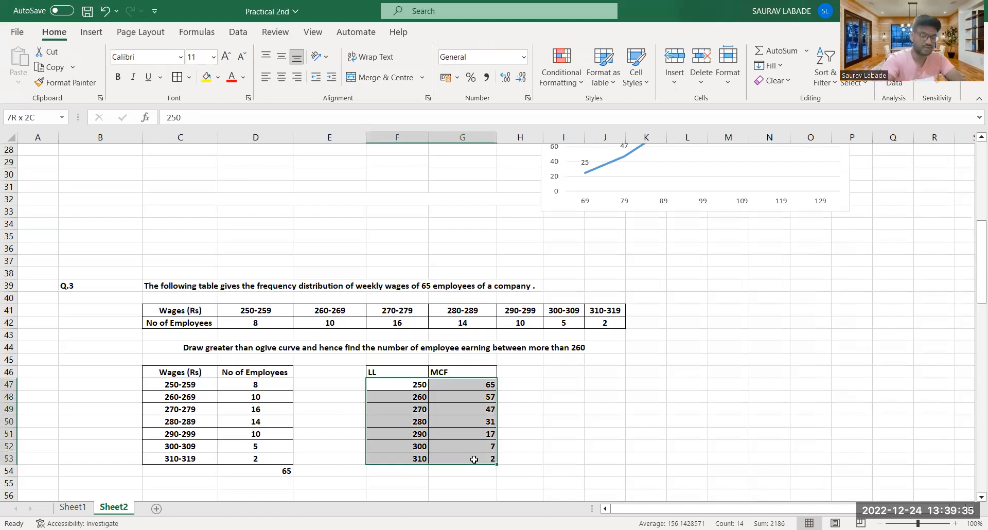
key("Delete")
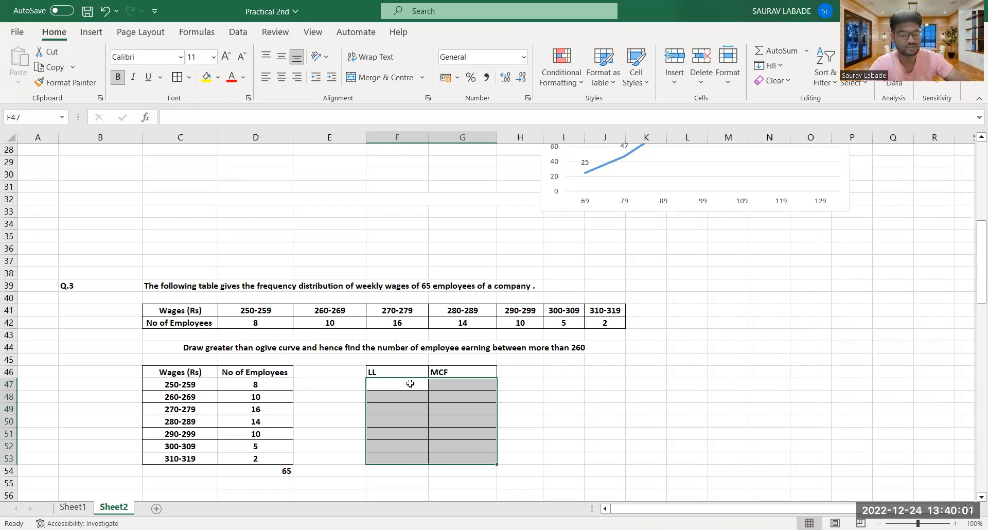
Step: Enter the lower limits 250 in F47 and 260 in F48 under LL, and select both cells
left_click(410, 384)
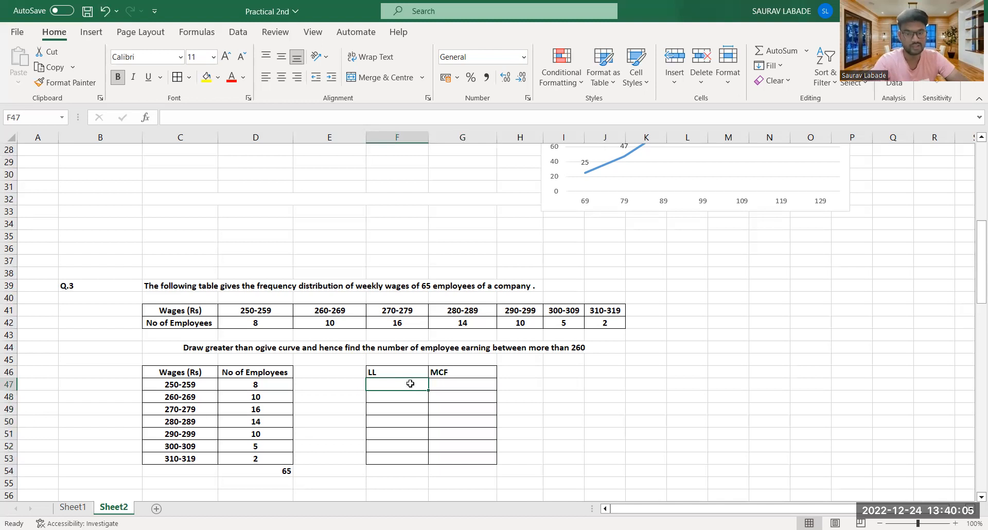
type("250")
key("Return")
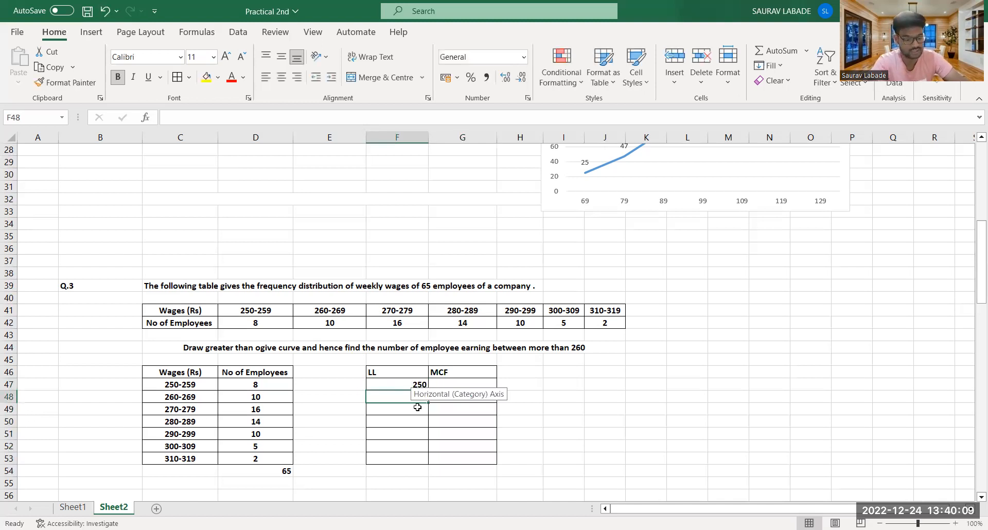
type("260")
left_click(420, 434)
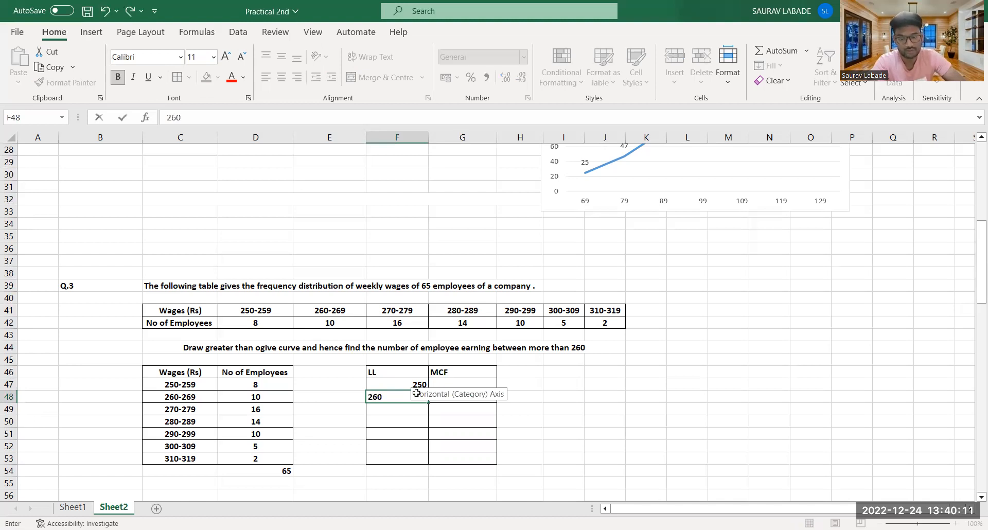
left_click_drag(411, 385, 429, 404)
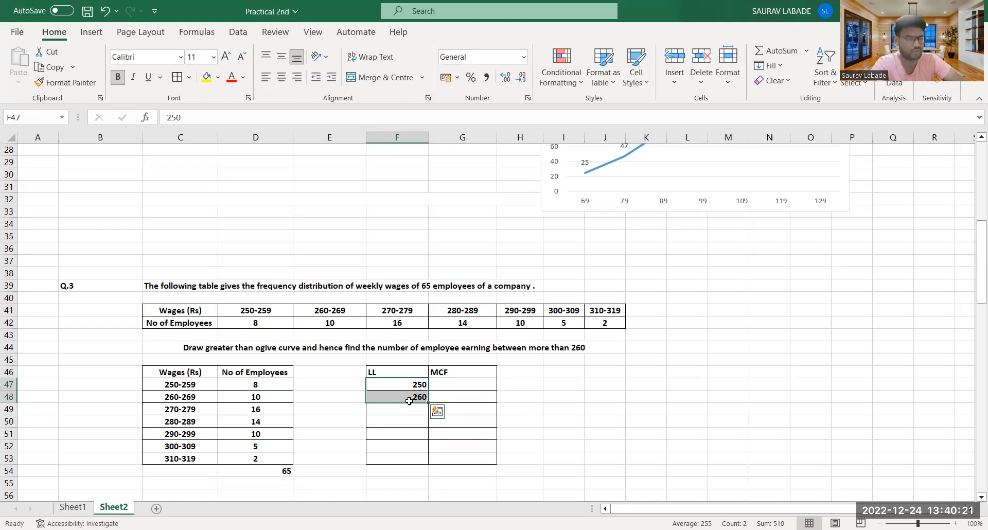
Step: Extend the lower-limit series from F47:F48 down the LL column through F53
left_click_drag(428, 403, 427, 459)
left_click(563, 409)
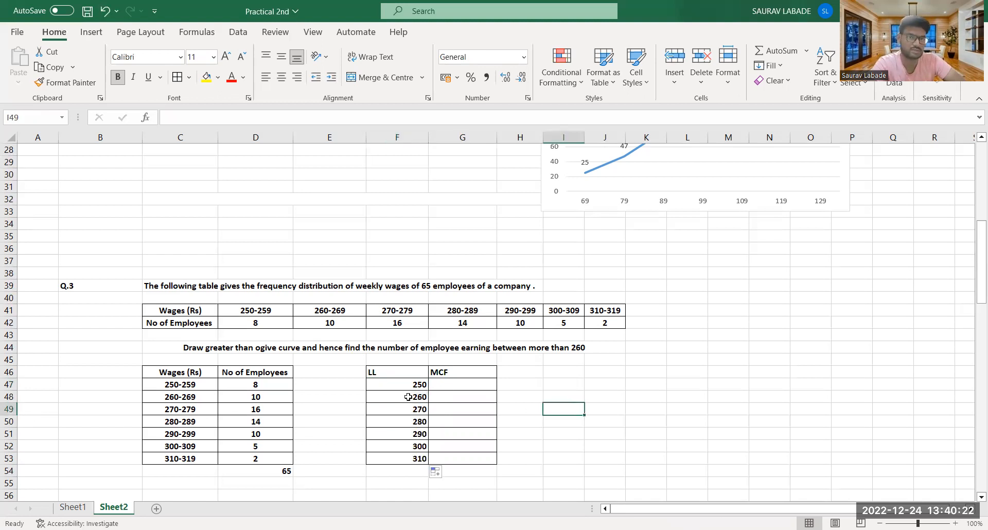
Step: Try the formula =65-D47 in G47 under MCF and fill it down through G53
left_click(465, 386)
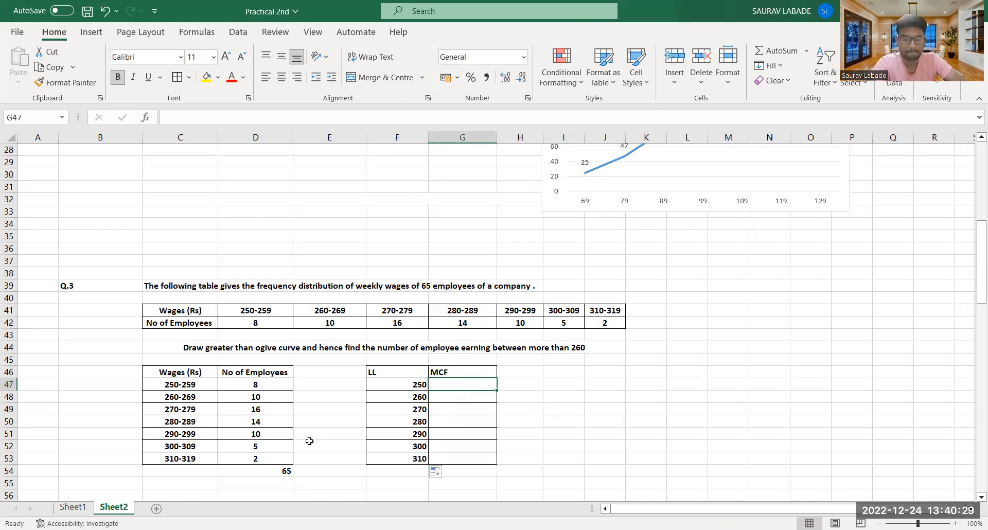
left_click(279, 472)
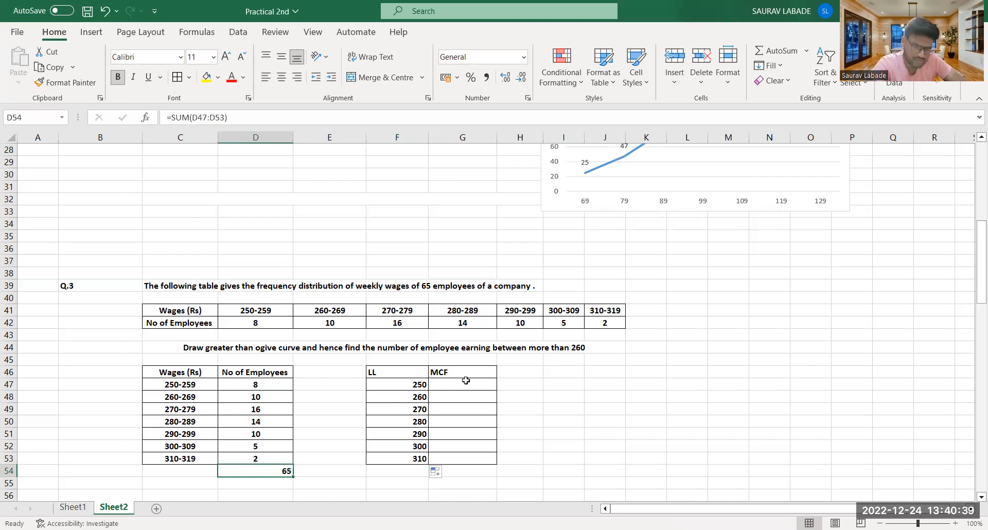
left_click(466, 381)
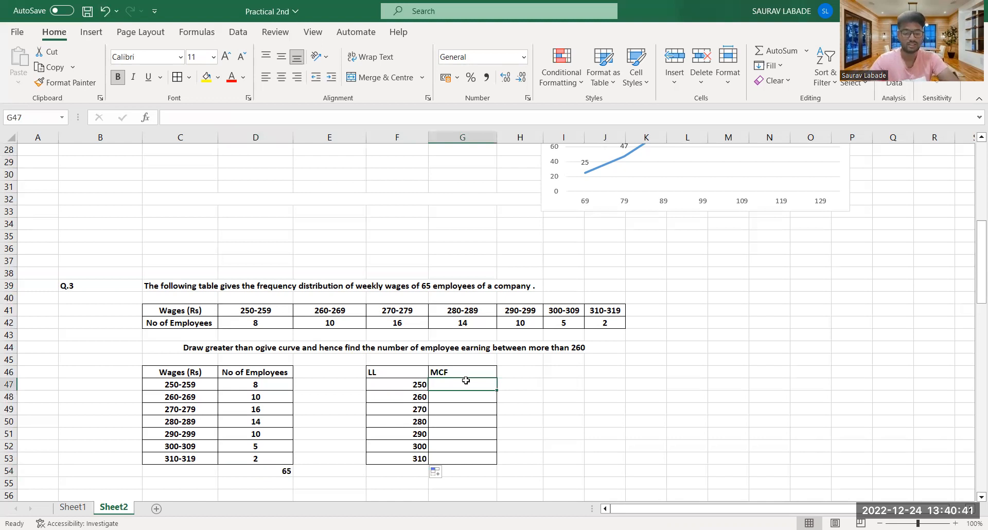
type("=65-")
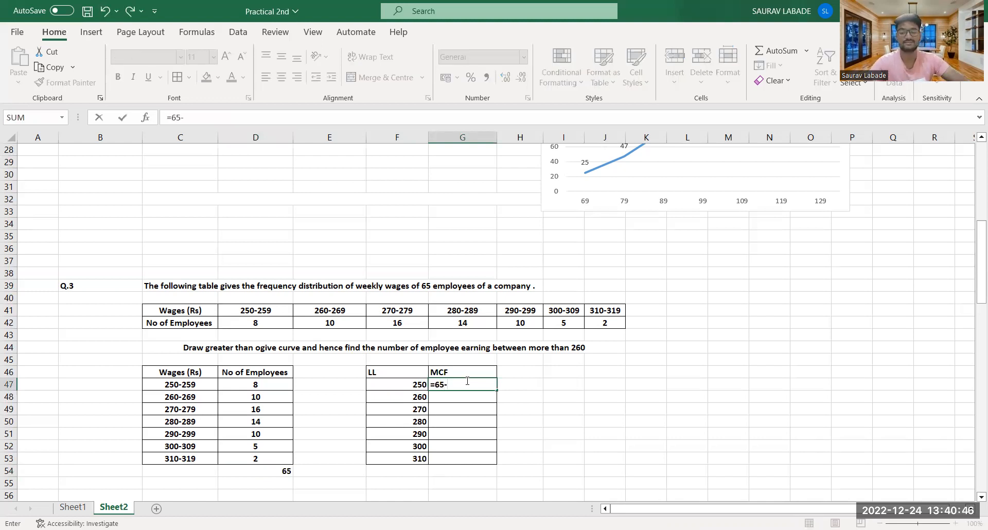
left_click(277, 383)
key("Return")
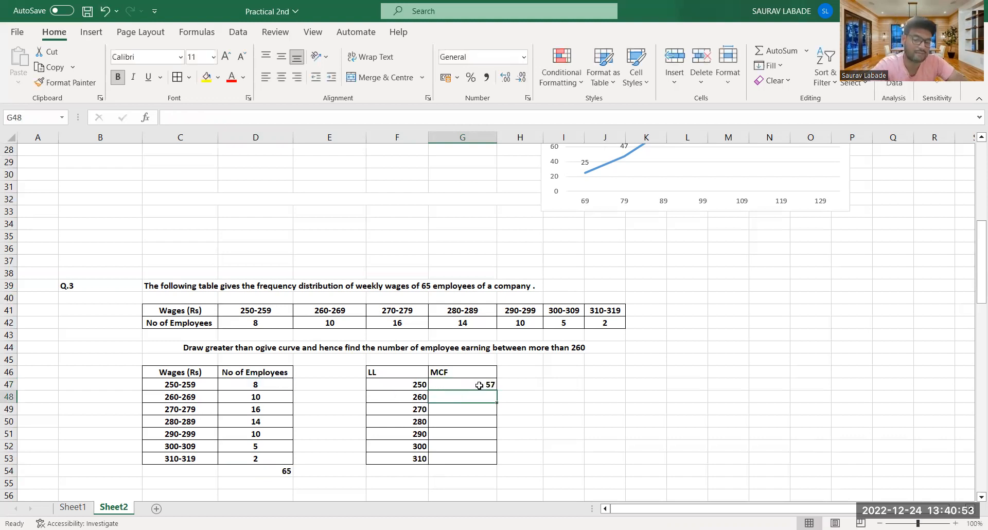
key("Up")
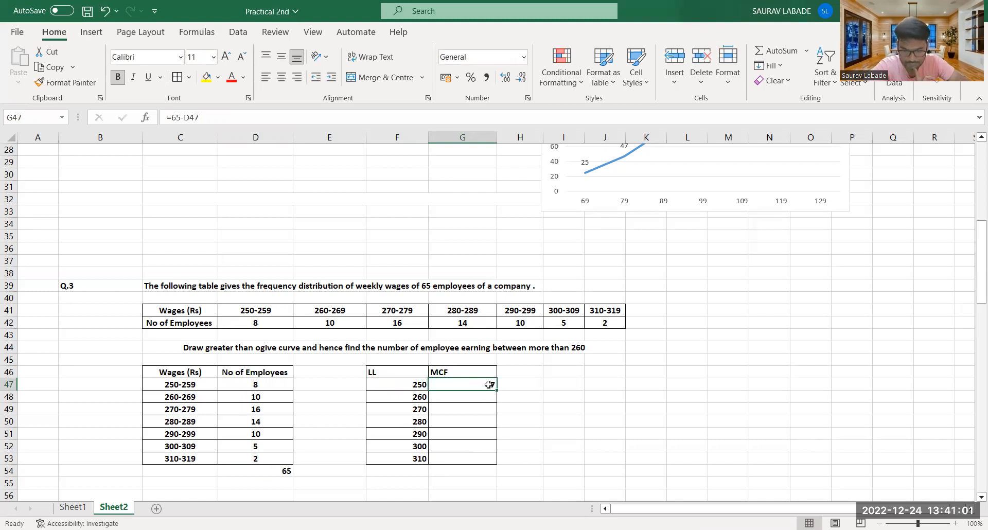
mouse_move(498, 390)
left_mouse_down()
mouse_move(528, 481)
mouse_move(507, 458)
left_mouse_up()
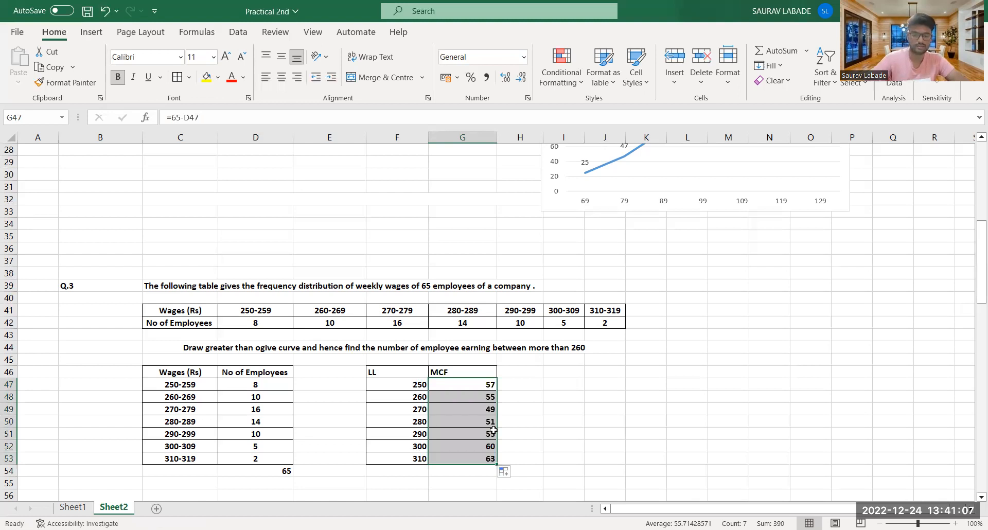
Step: Undo the MCF fill and clear the formula from G47
key("ctrl+z")
double_click(483, 385)
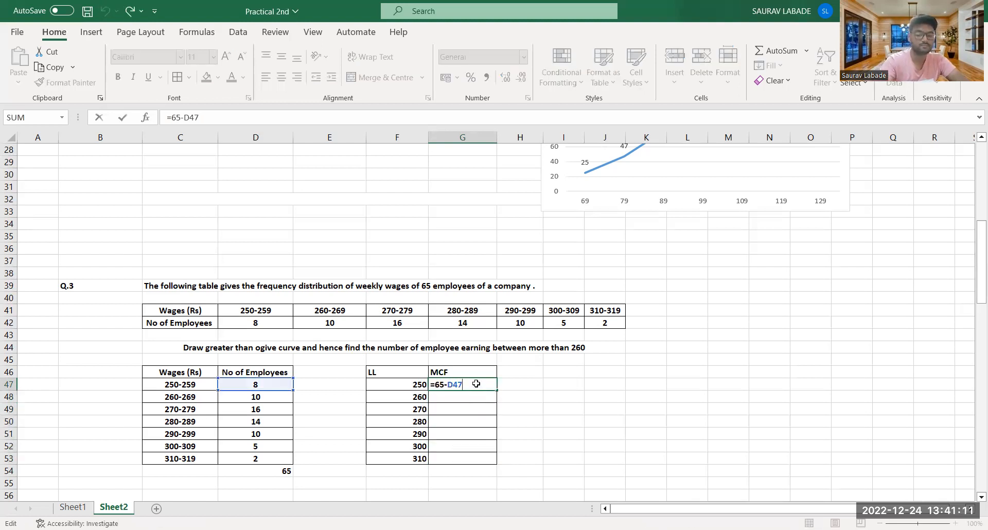
key("Escape")
key("Delete")
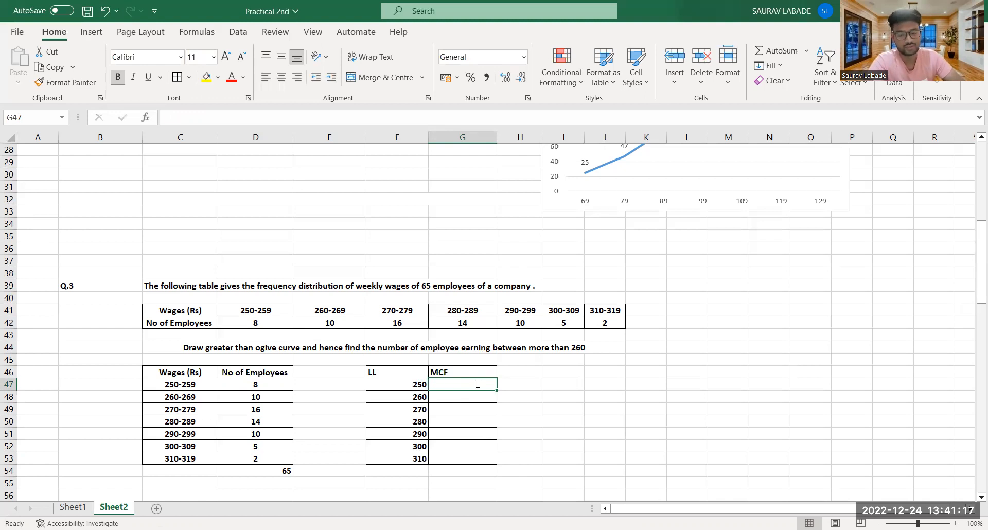
Step: Enter the total of 65 employees as the first MCF value in G47
type("65")
key("Return")
left_click(449, 386)
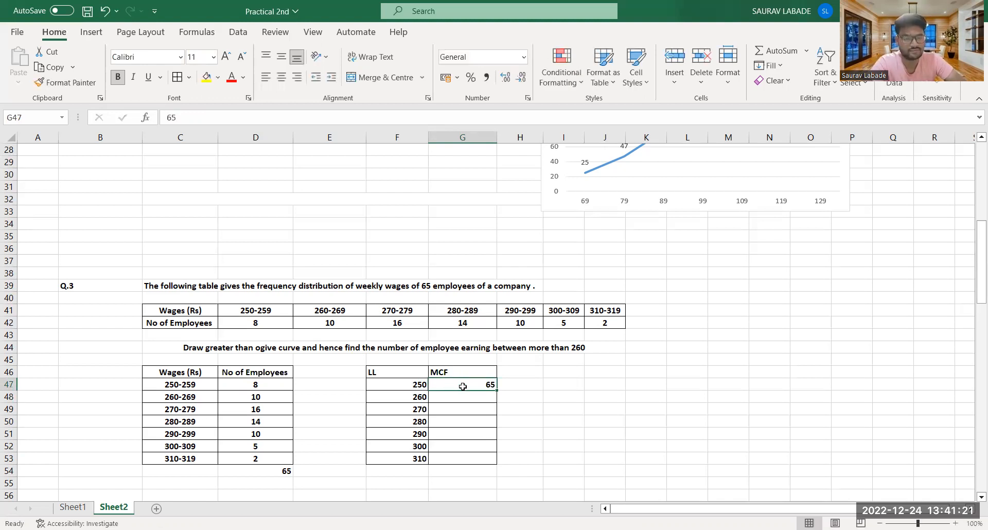
Step: Enter the formula =G47-D47 in G48 to subtract the first class frequency from the preceding MCF value
left_click(475, 393)
type("=")
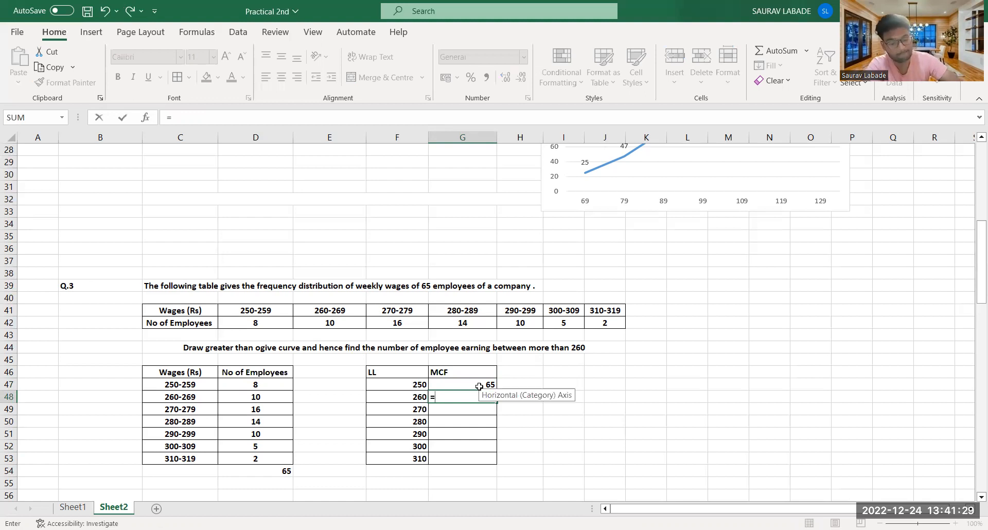
left_click(478, 385)
type("-")
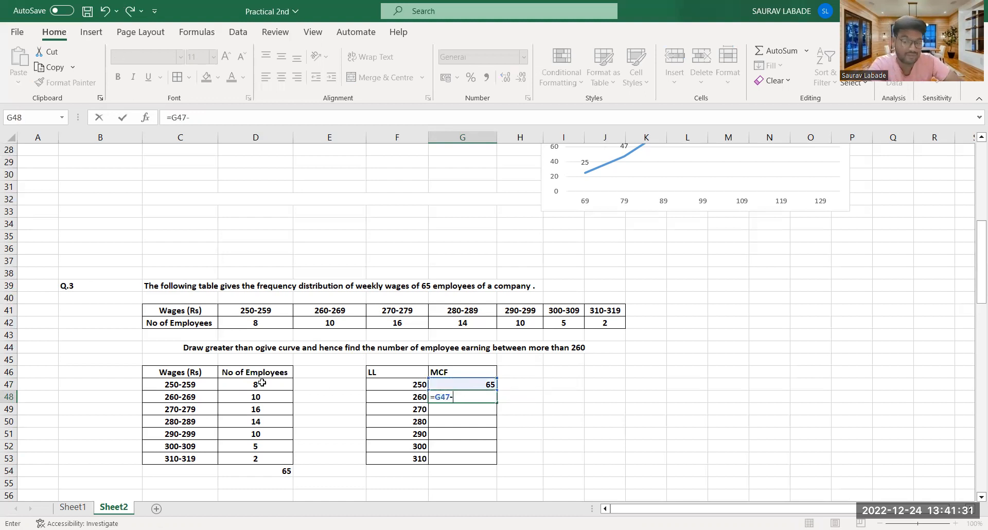
left_click(263, 382)
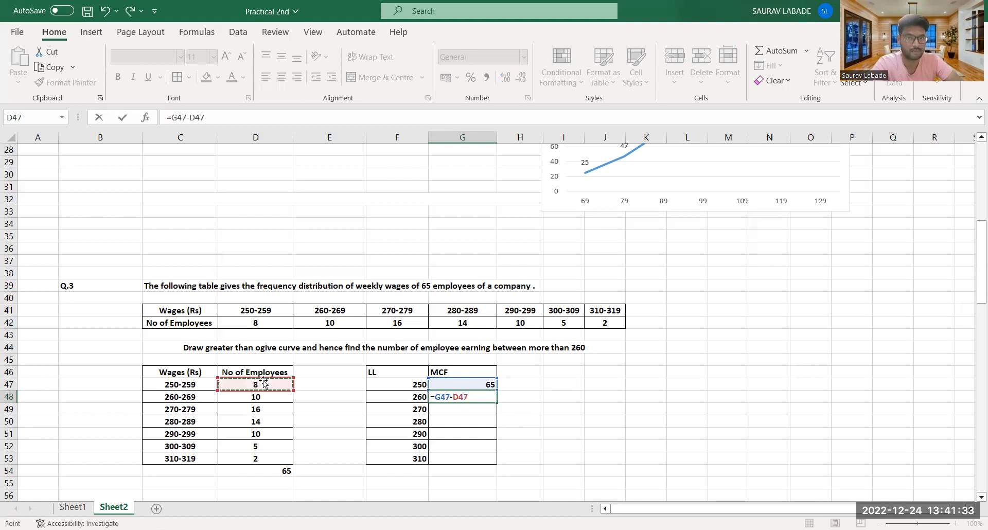
key("Return")
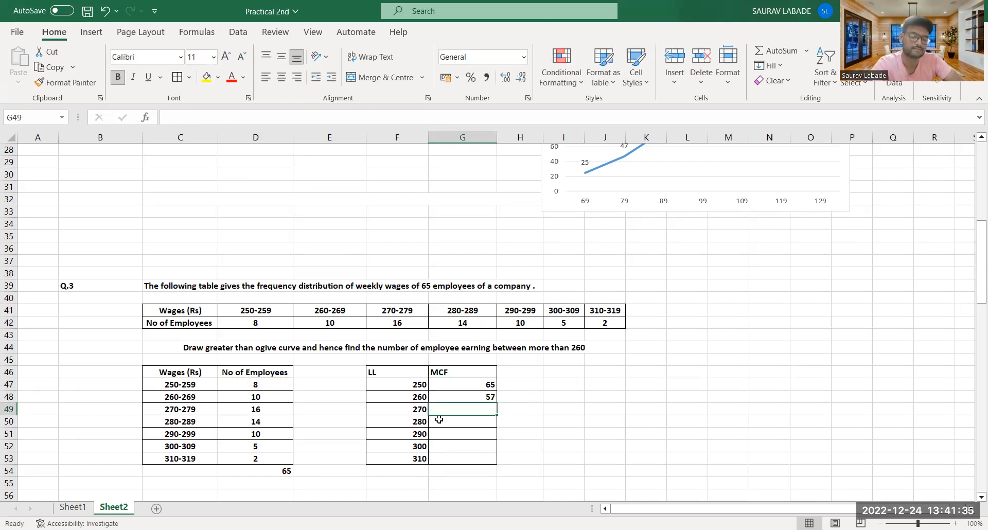
Step: Fill the MCF formula from G48 down through G53 and check the formula in the last cell
left_click_drag(470, 388, 485, 466)
left_click(481, 396)
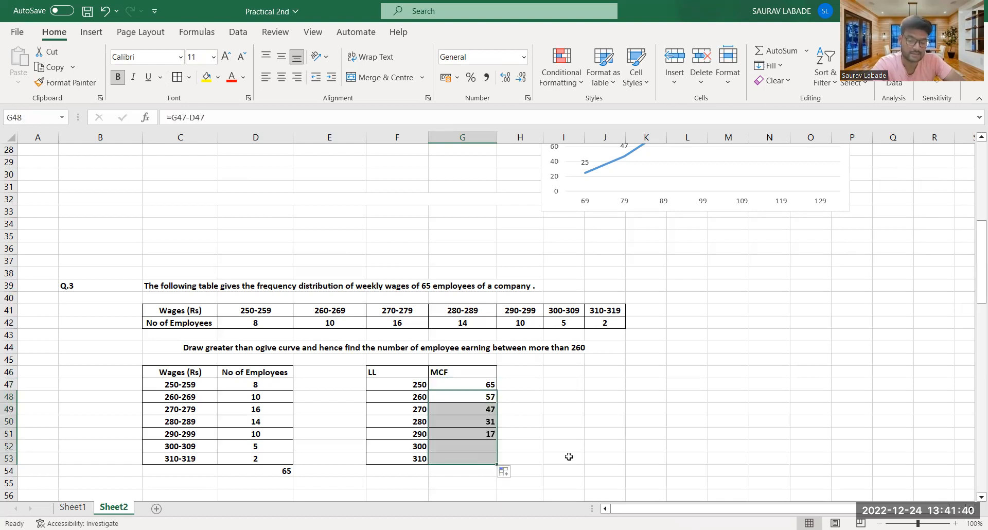
left_click(478, 458)
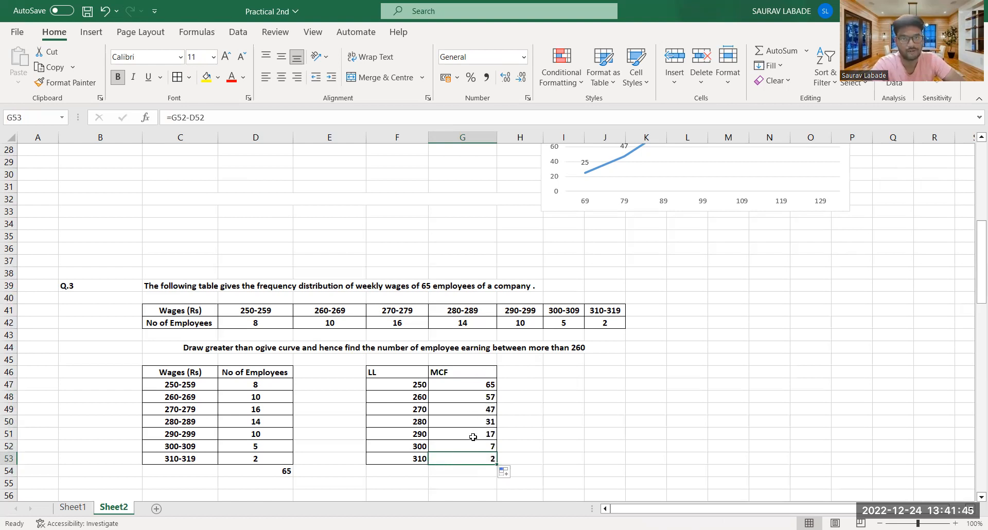
Step: Examine how Q.2's L.C.F column starts in G20 and accumulates frequencies in G21
scroll(473, 436, "up", 1)
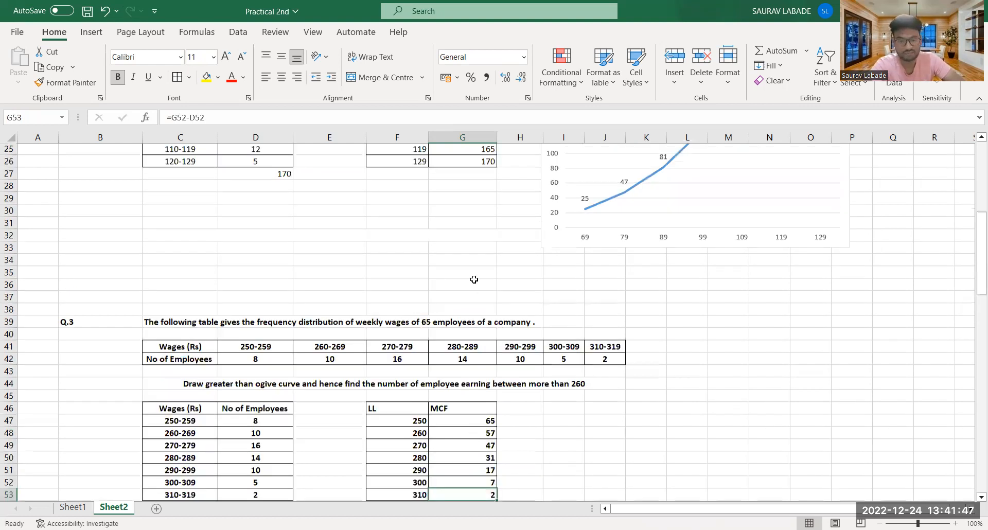
scroll(473, 279, "up", 5)
scroll(458, 376, "down", 7)
left_click(462, 345)
scroll(458, 265, "up", 5)
left_click(448, 200)
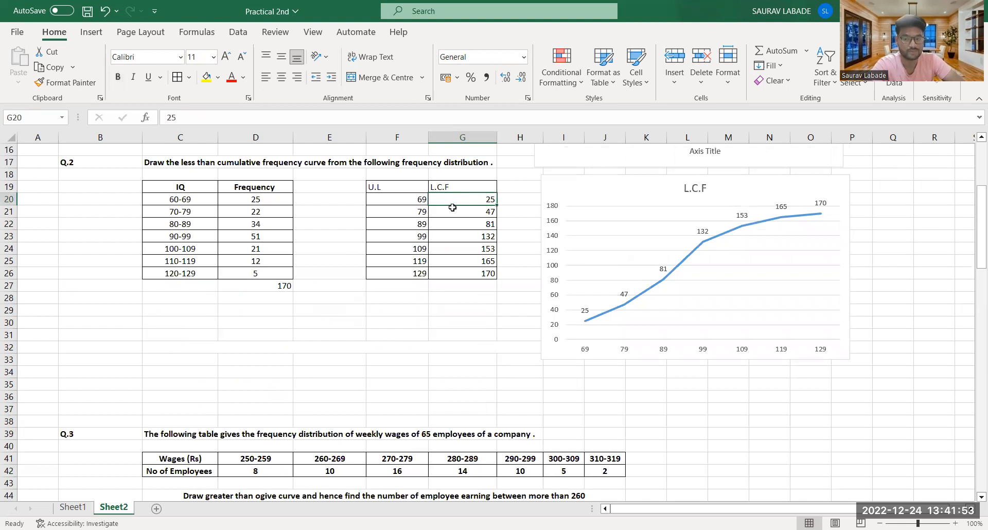
left_click(454, 210)
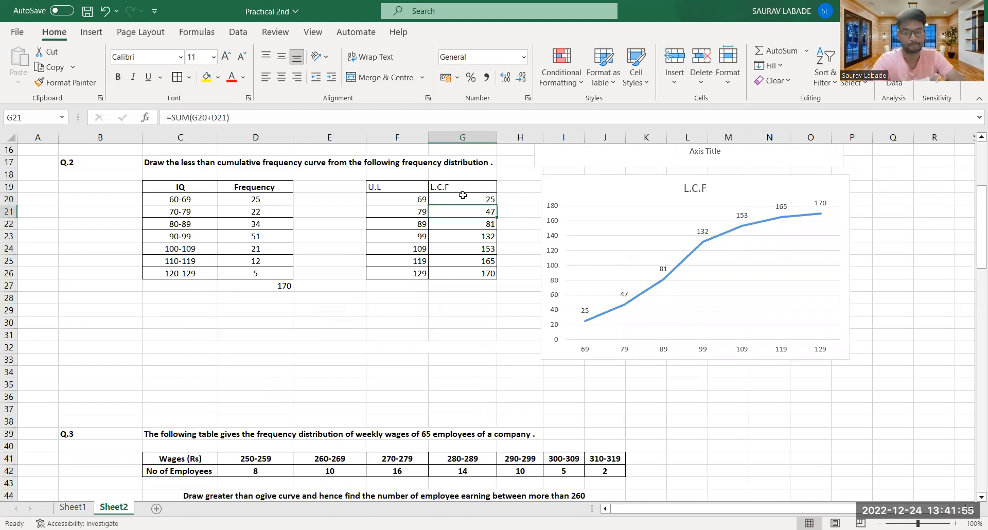
left_click(267, 200)
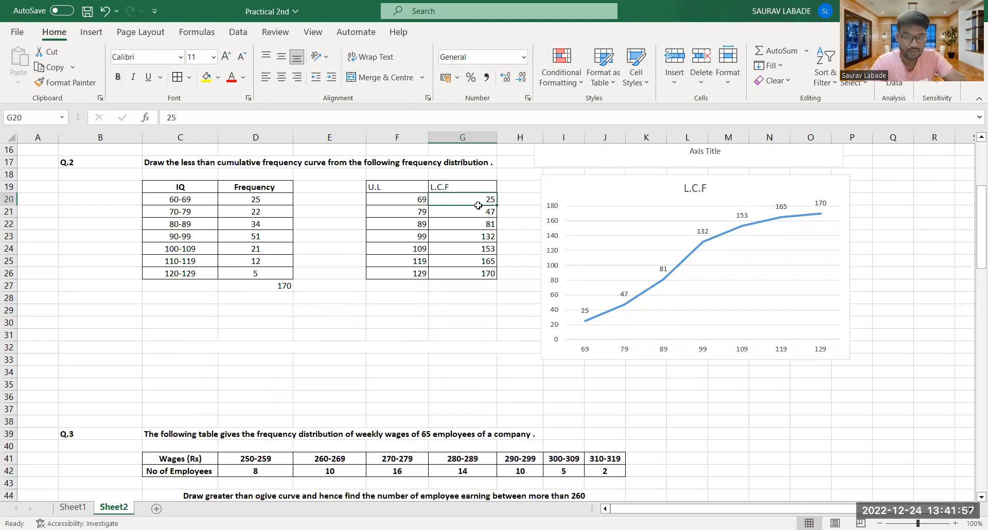
left_click(452, 198)
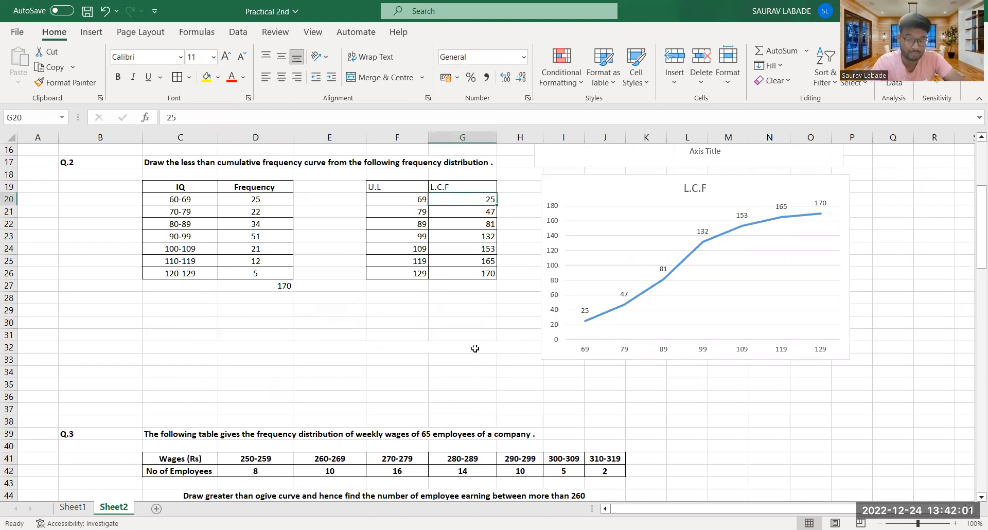
Step: Compare Q.3's MCF start value in G47, employee total in D54 and formula in G48 with Q.2's L.C.F calculation
scroll(474, 346, "down", 6)
left_click(479, 312)
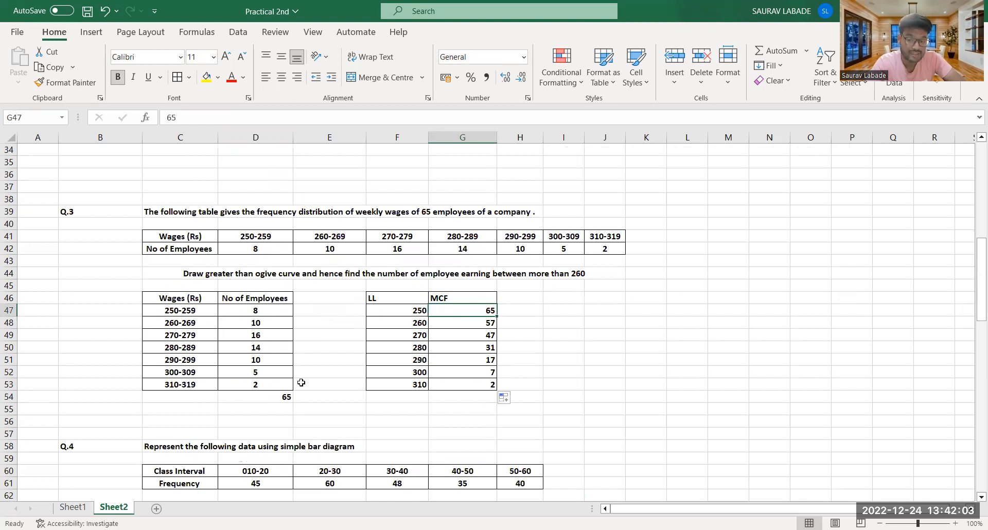
left_click(276, 402)
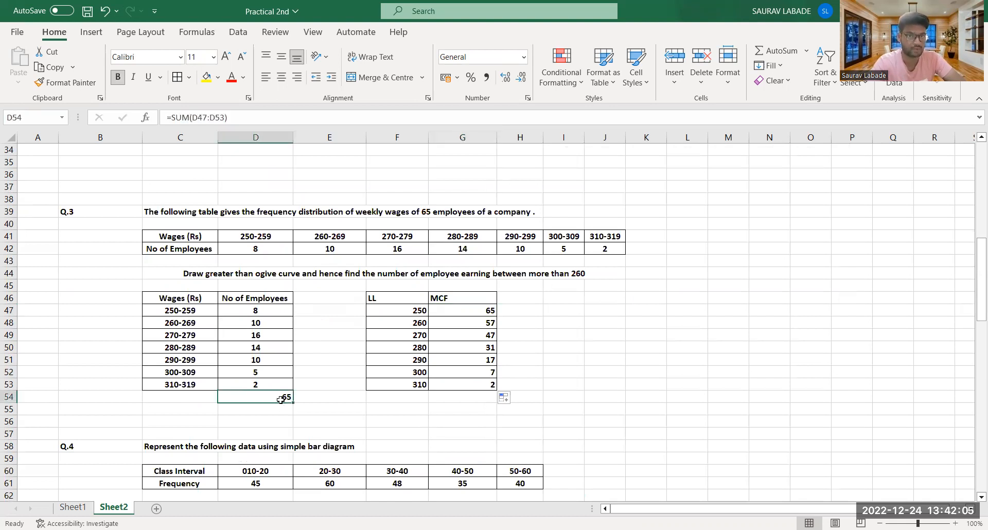
scroll(457, 173, "up", 6)
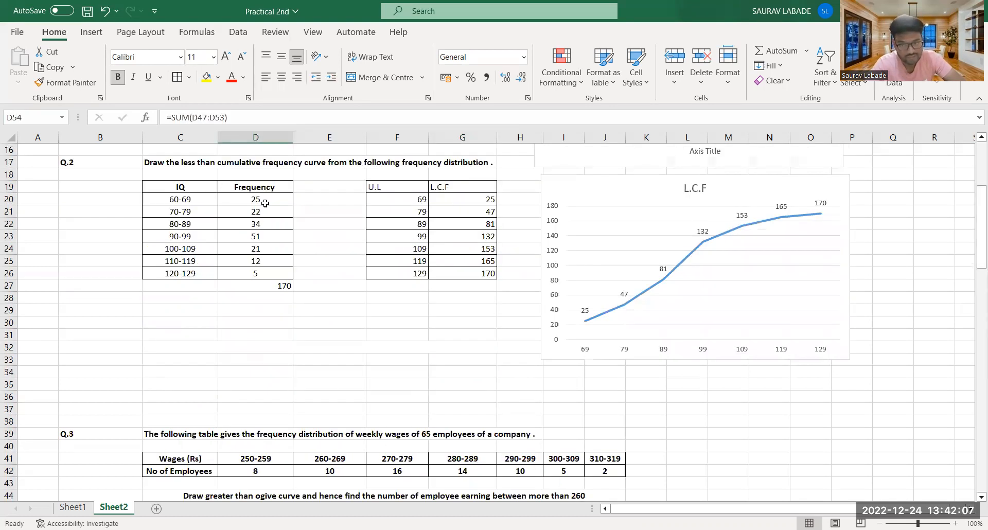
scroll(401, 457, "down", 6)
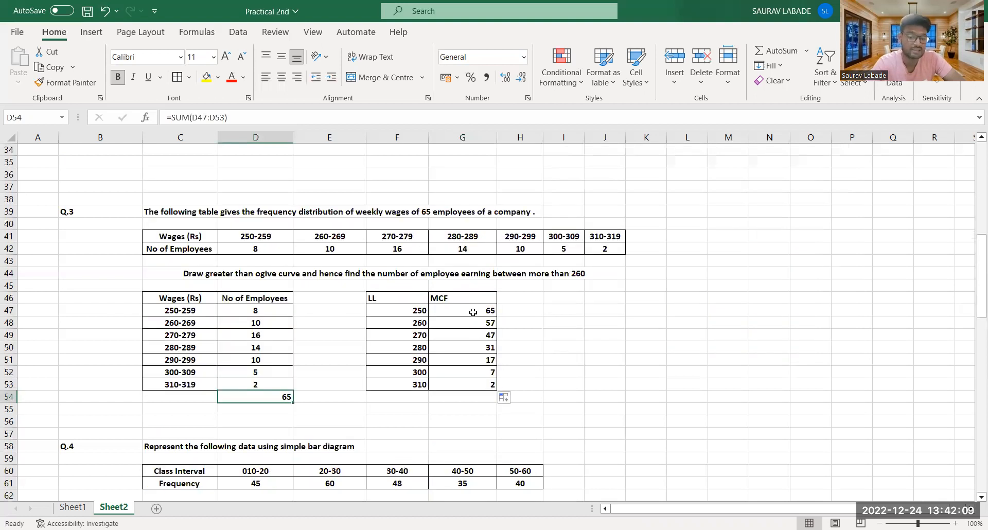
left_click(473, 312)
scroll(473, 213, "up", 6)
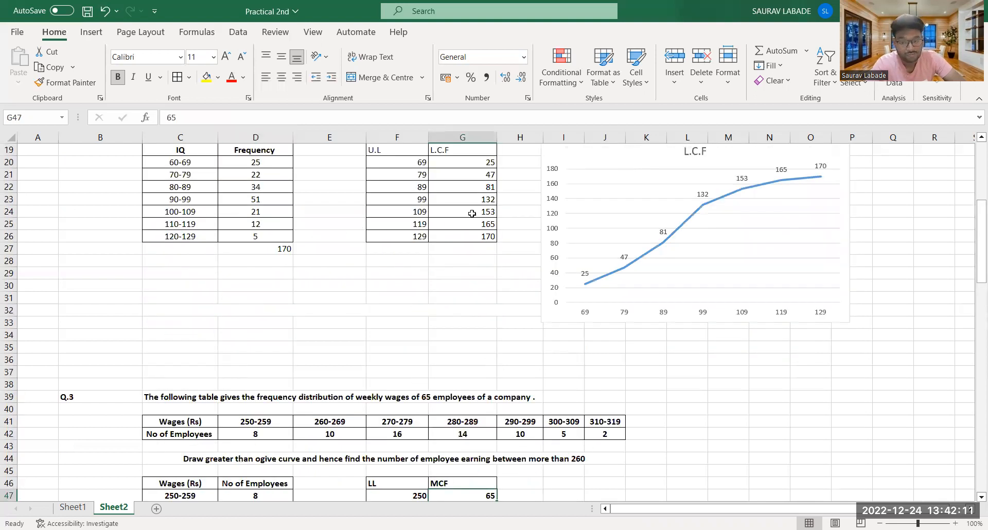
left_click(494, 215)
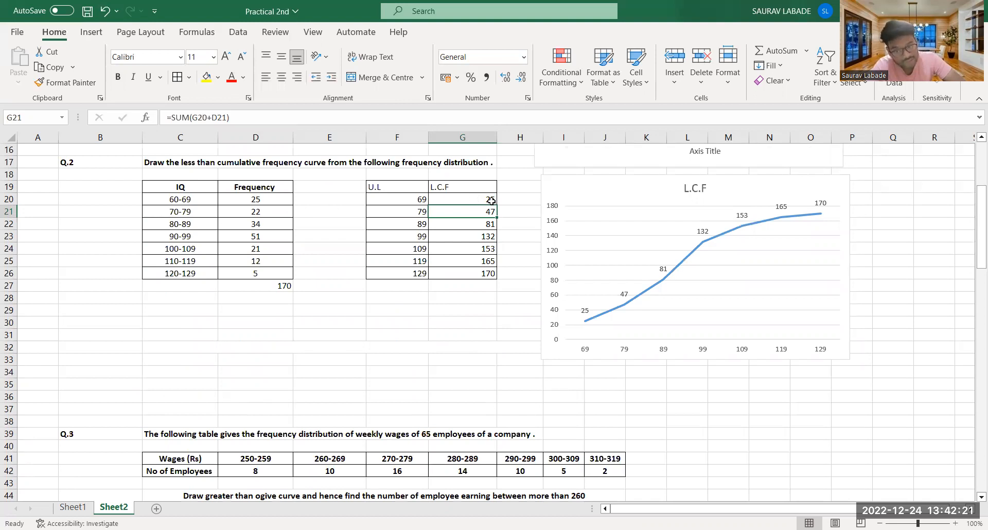
key("Up")
left_click(265, 216)
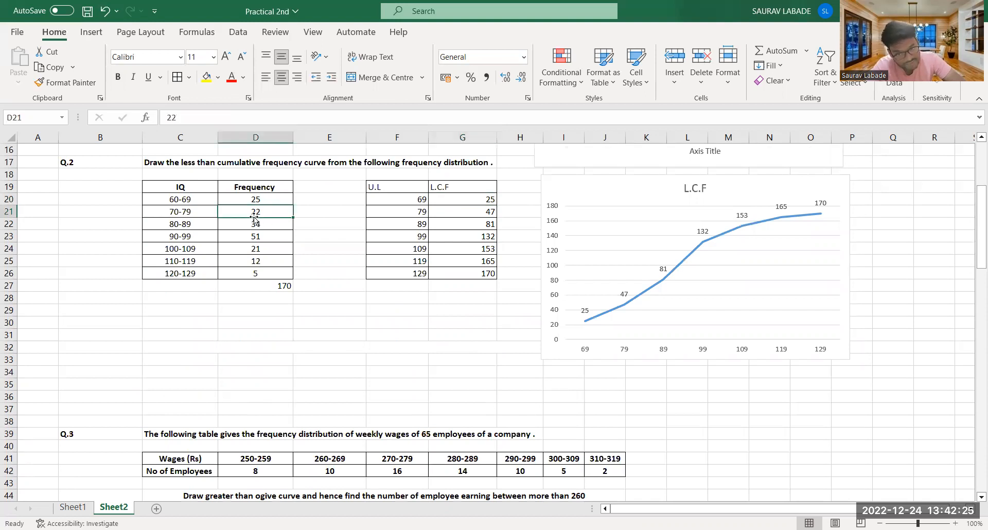
left_click(478, 214)
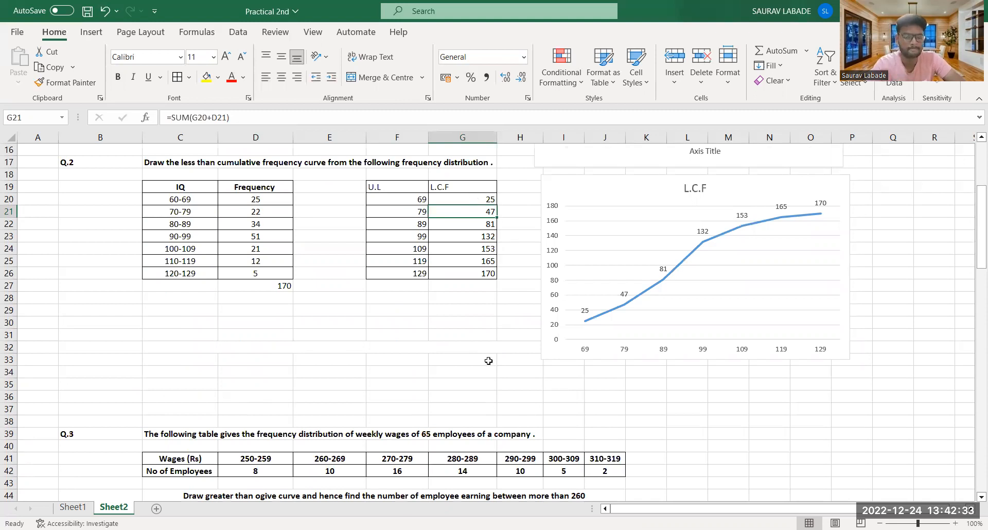
scroll(489, 360, "down", 3)
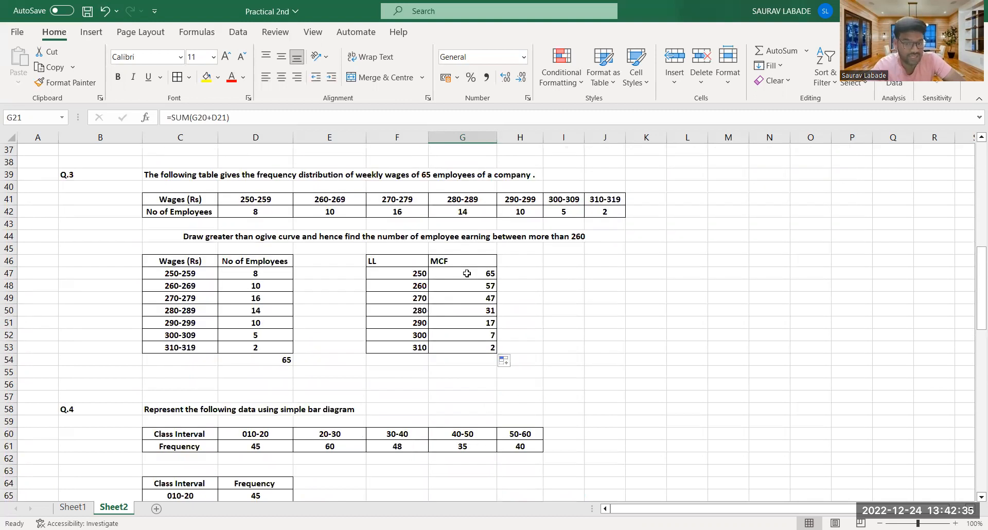
left_click(467, 273)
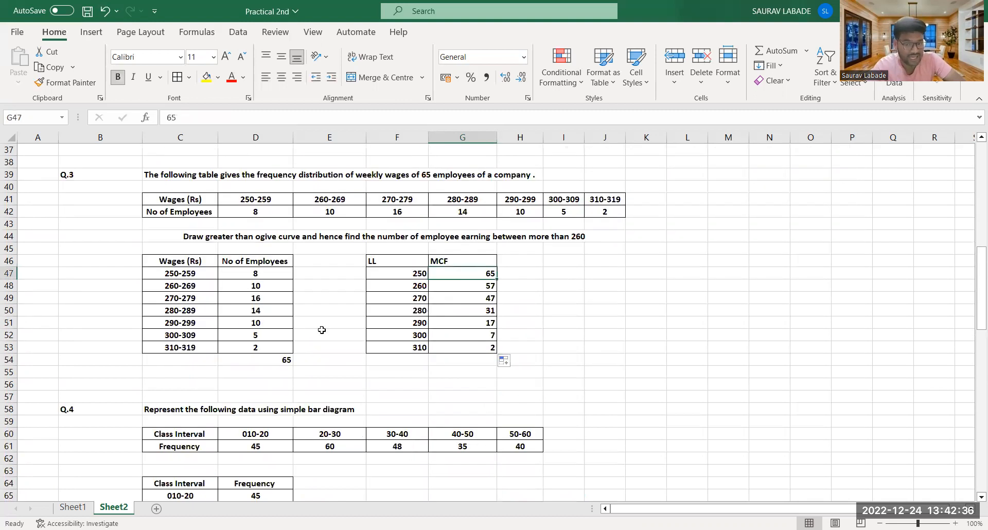
left_click(476, 285)
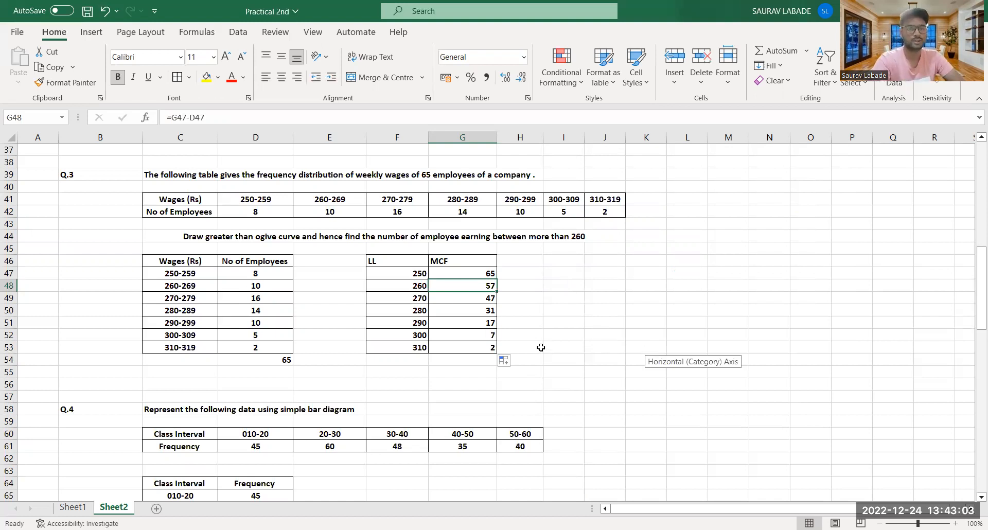
Step: Insert a line chart of the Q.3 LL and MCF table in F46:G53
left_click(562, 307)
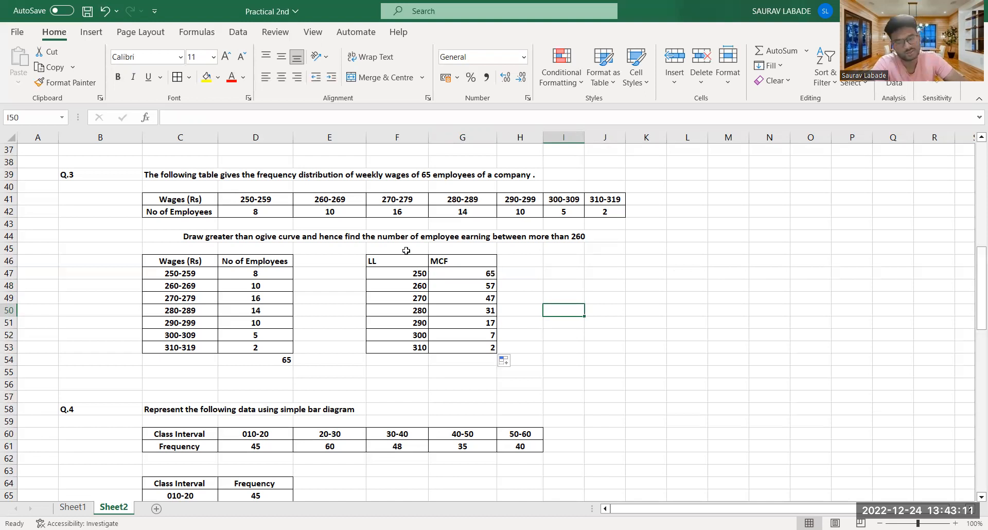
left_click_drag(393, 262, 453, 344)
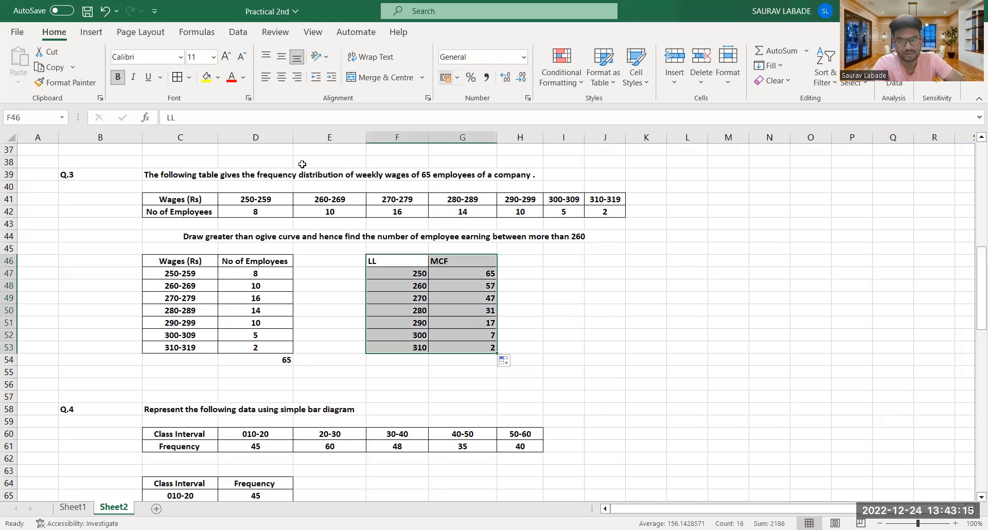
left_click(102, 34)
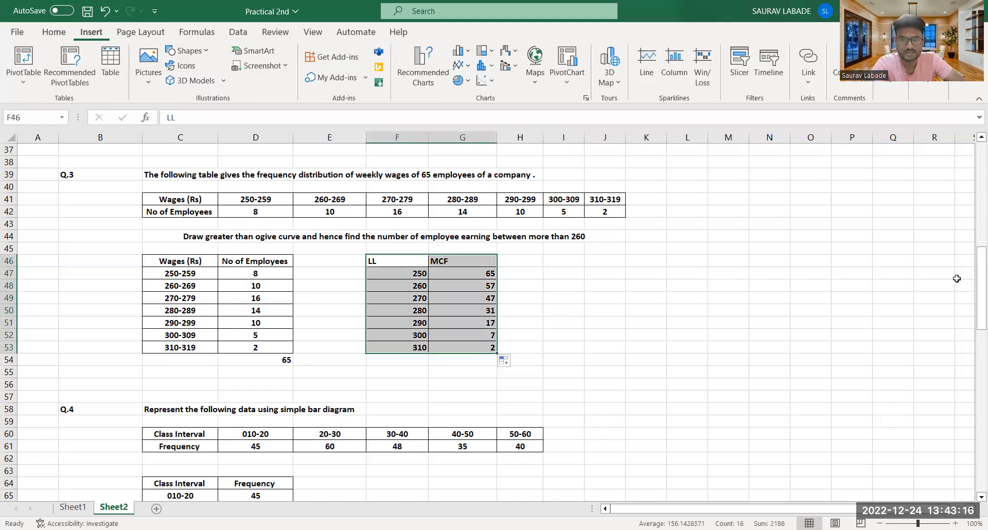
left_click(416, 78)
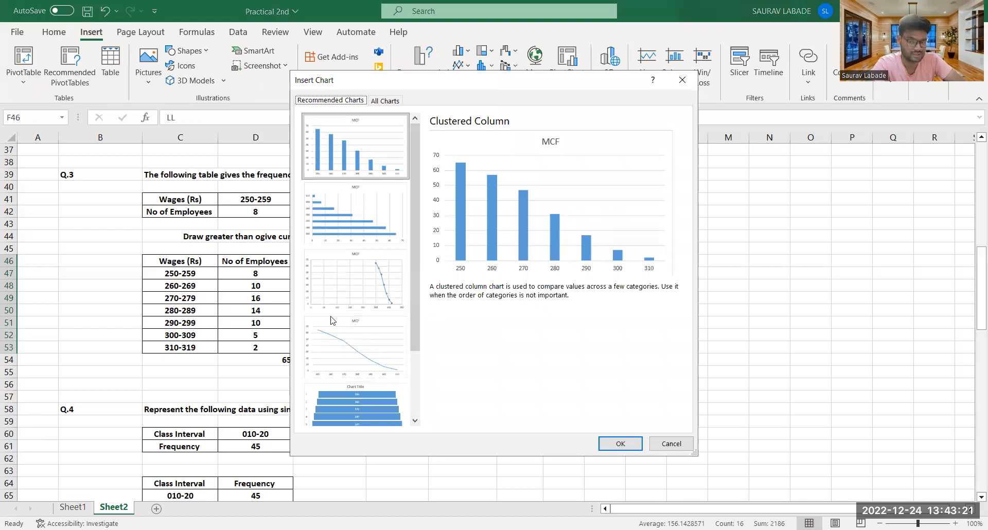
left_click(361, 288)
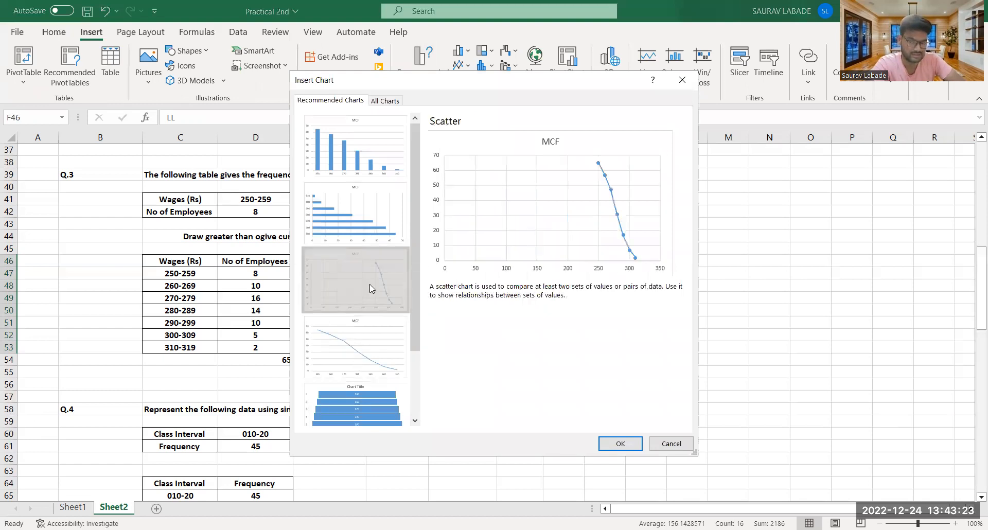
left_click(355, 363)
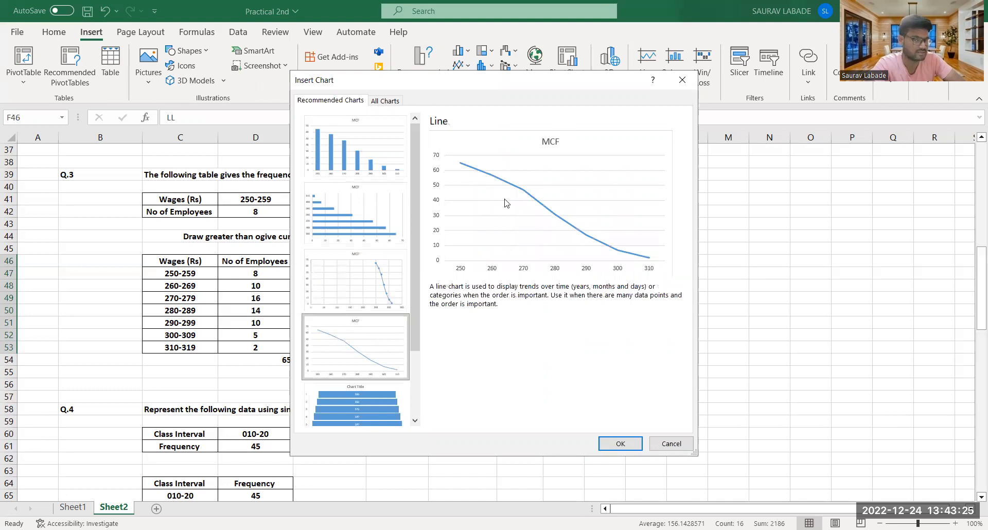
left_click(617, 445)
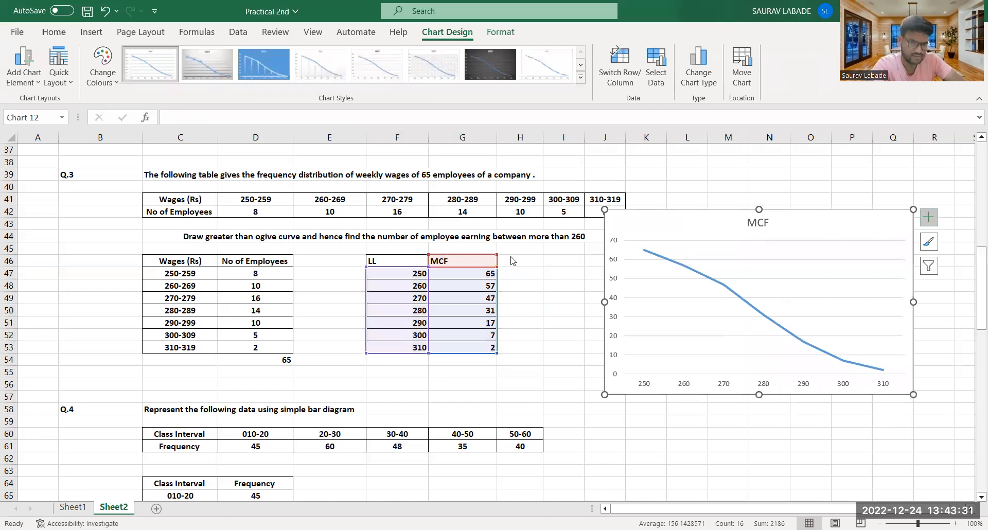
Step: Add data labels to the MCF line chart
left_click(929, 217)
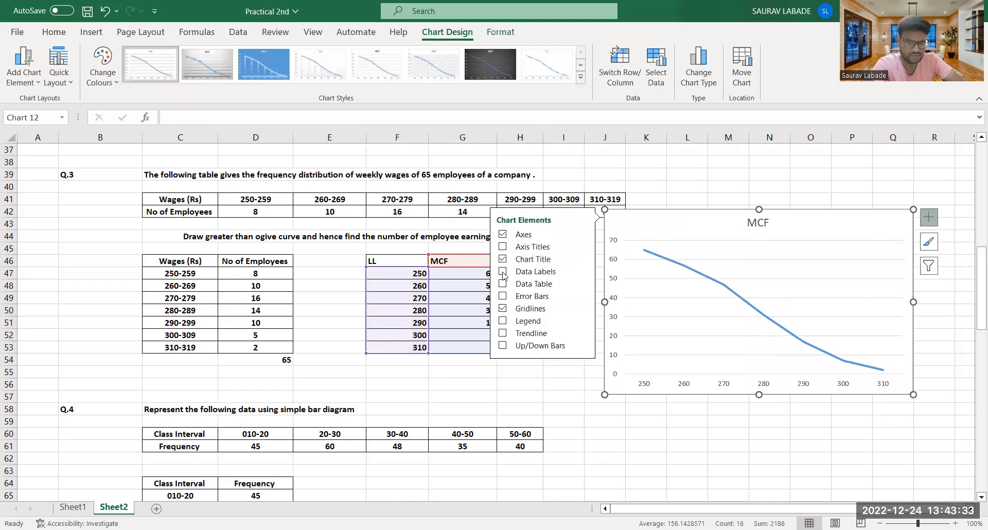
left_click(502, 272)
left_click(940, 238)
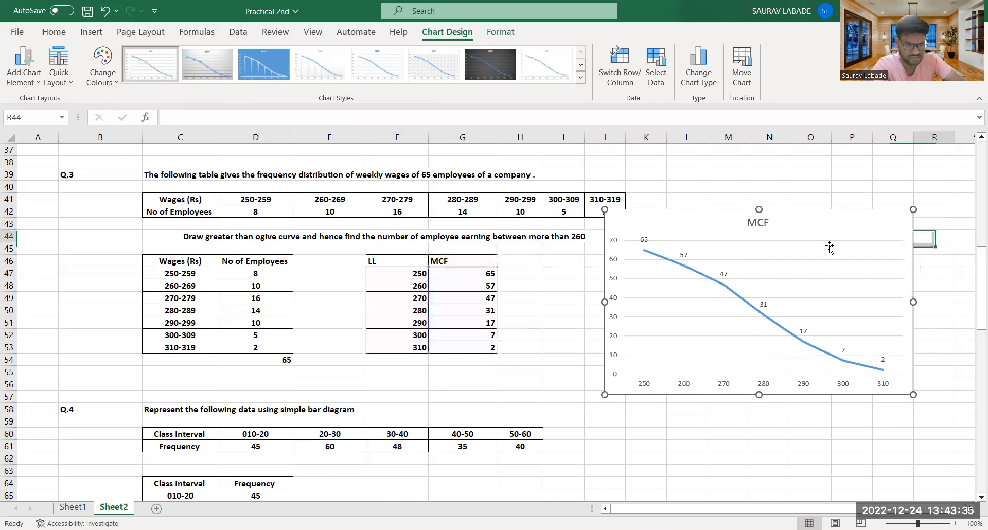
Step: Apply the dark chart style with the glowing blue line to the MCF chart and move it clear of the Q.3 wages table
left_click(938, 242)
left_click(907, 247)
left_click(928, 241)
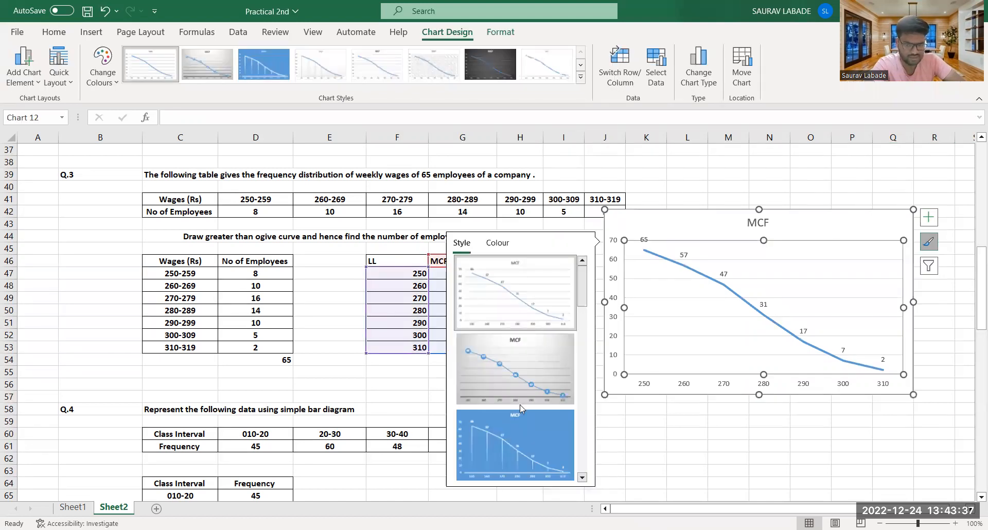
scroll(519, 404, "down", 3)
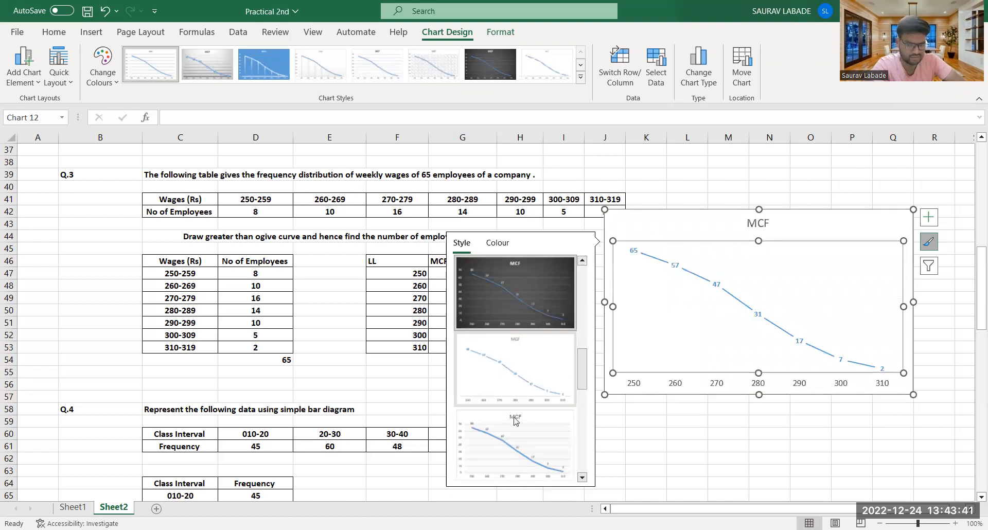
scroll(525, 355, "down", 2)
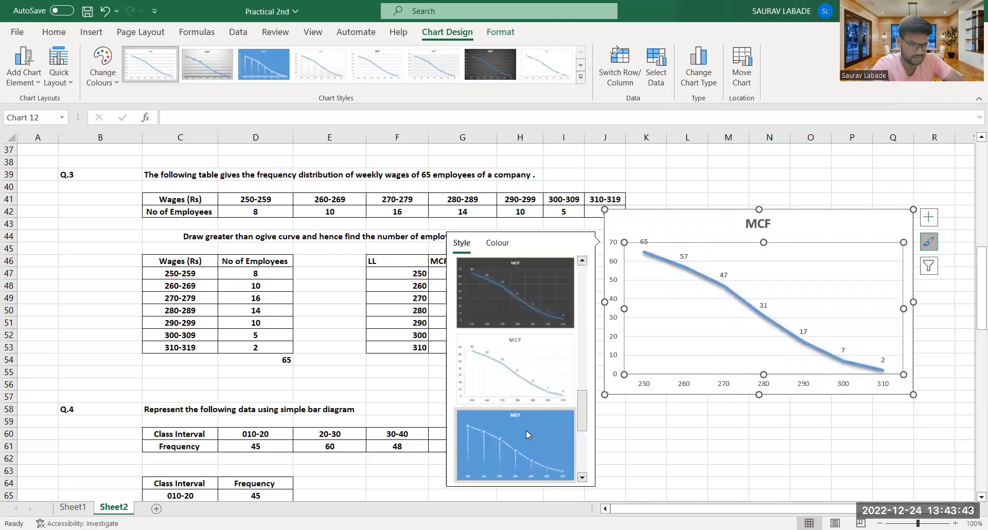
left_click(526, 430)
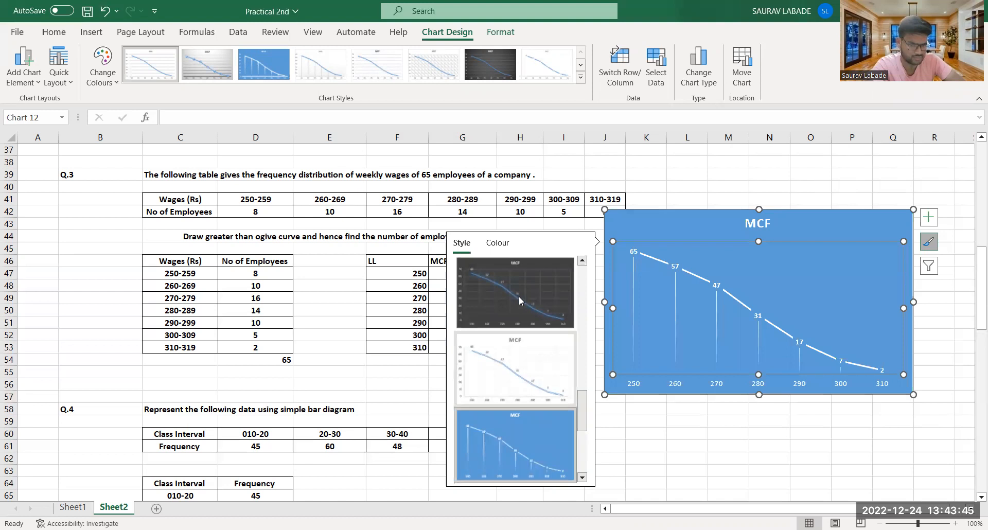
left_click(519, 297)
key("Escape")
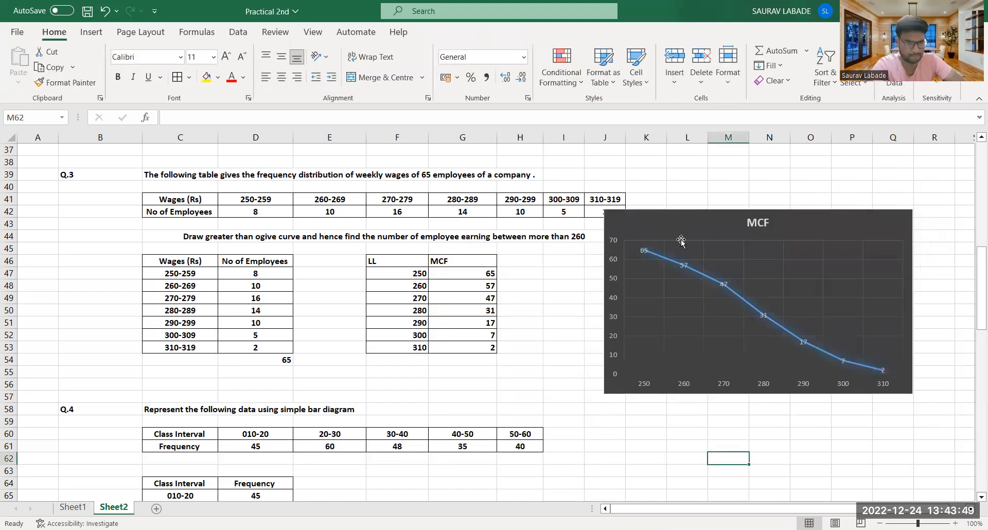
left_click_drag(680, 239, 714, 222)
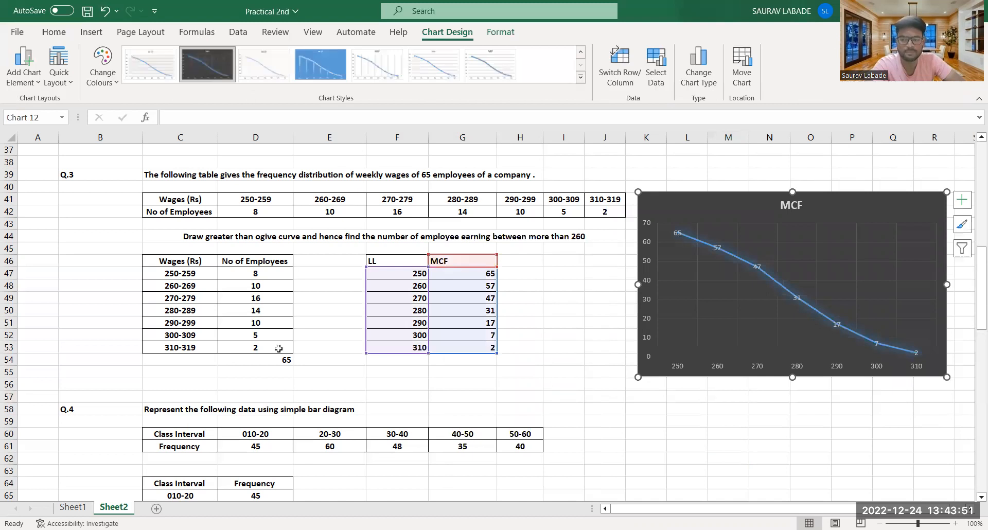
Step: Review the Q.1 histogram and Q.2 less-than curve, and compare them with the Q.3 greater-than ogive
scroll(278, 349, "up", 2)
scroll(278, 347, "up", 10)
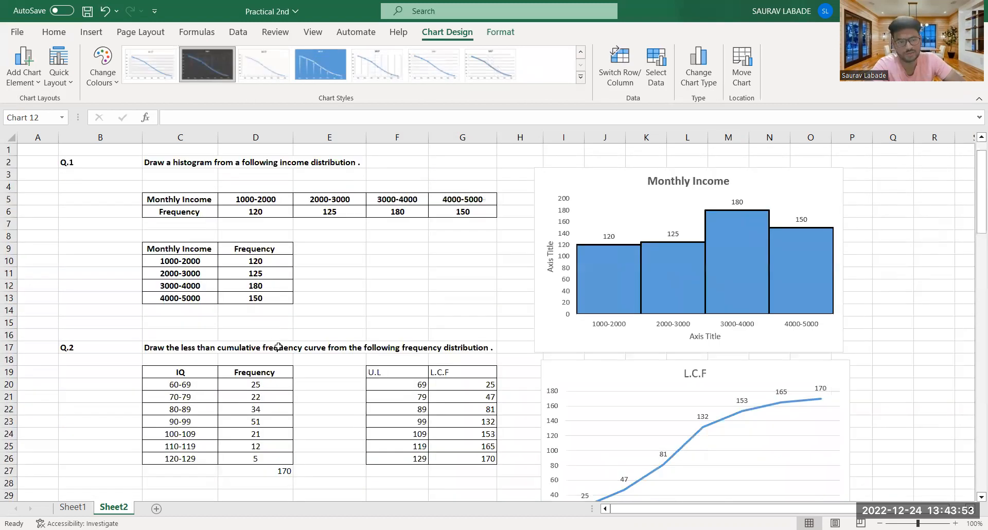
scroll(278, 346, "down", 6)
scroll(316, 335, "down", 4)
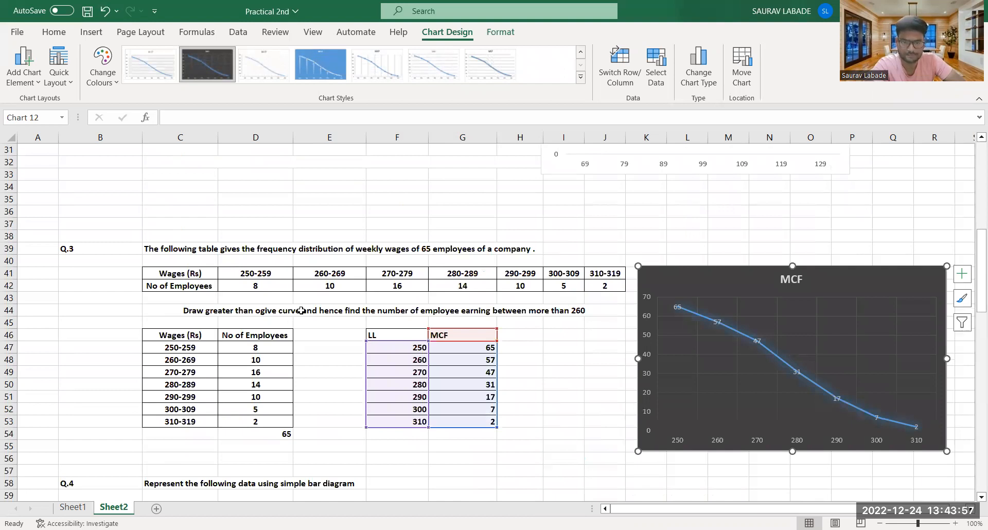
scroll(304, 312, "up", 1)
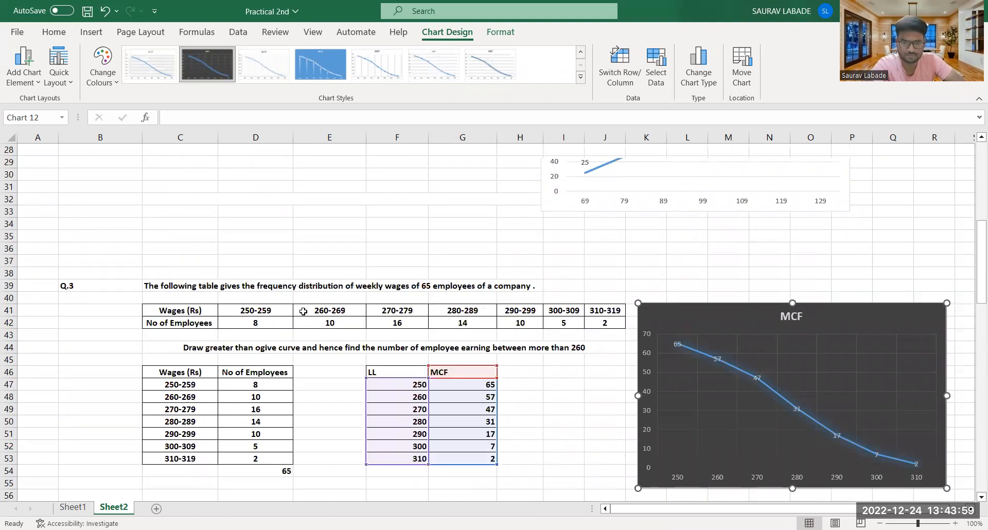
scroll(303, 311, "up", 2)
scroll(376, 303, "down", 3)
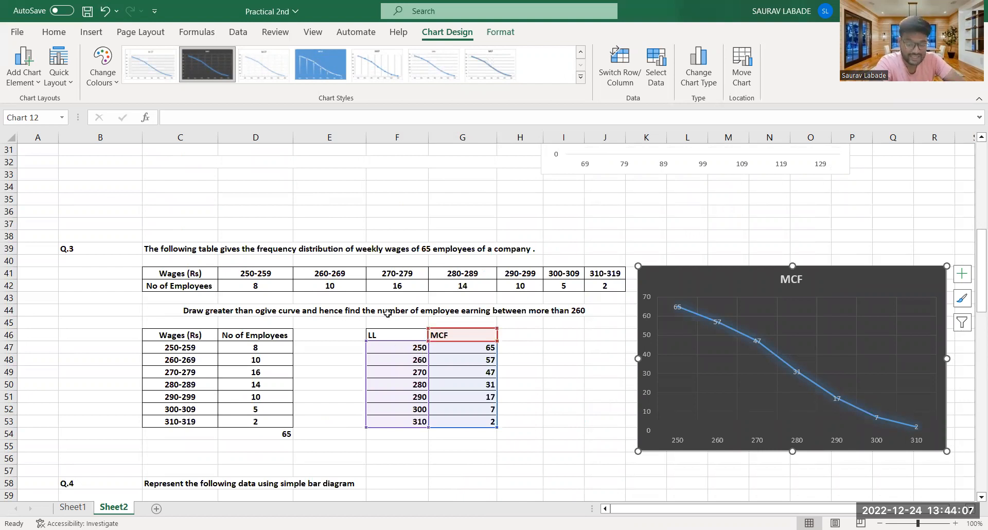
Step: Delete the word "between" from the Q.3 instruction in C44, keeping "employee earning more than 260"
left_click(515, 312)
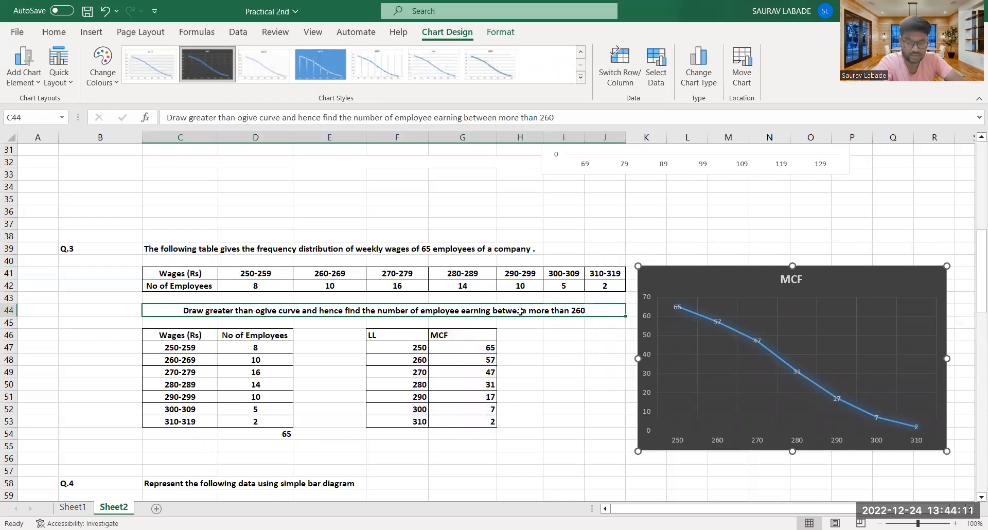
double_click(519, 311)
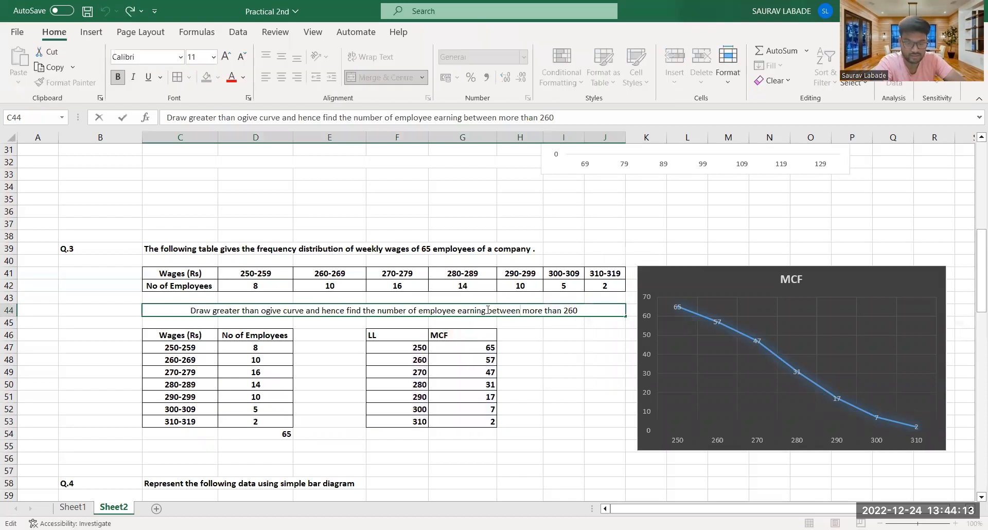
double_click(488, 310)
key("BackSpace")
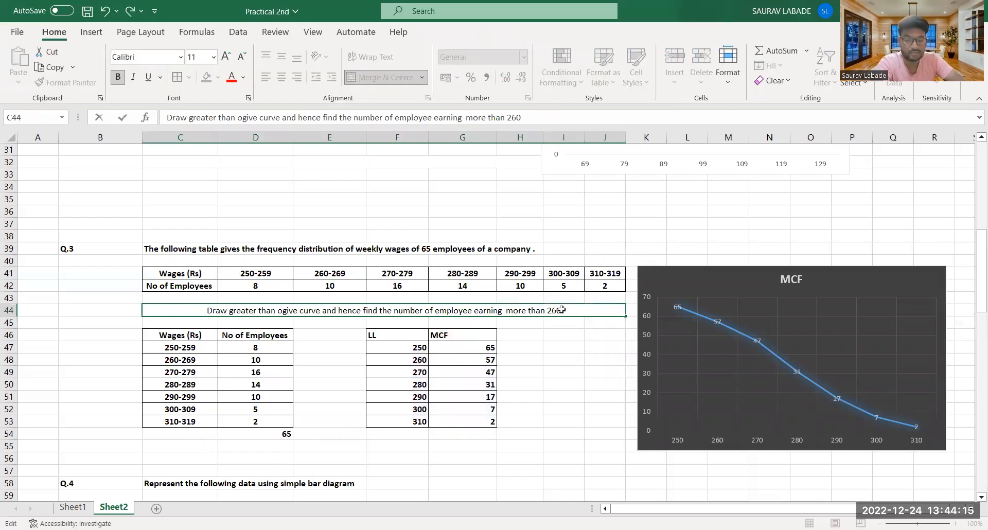
key("Return")
left_click(561, 309)
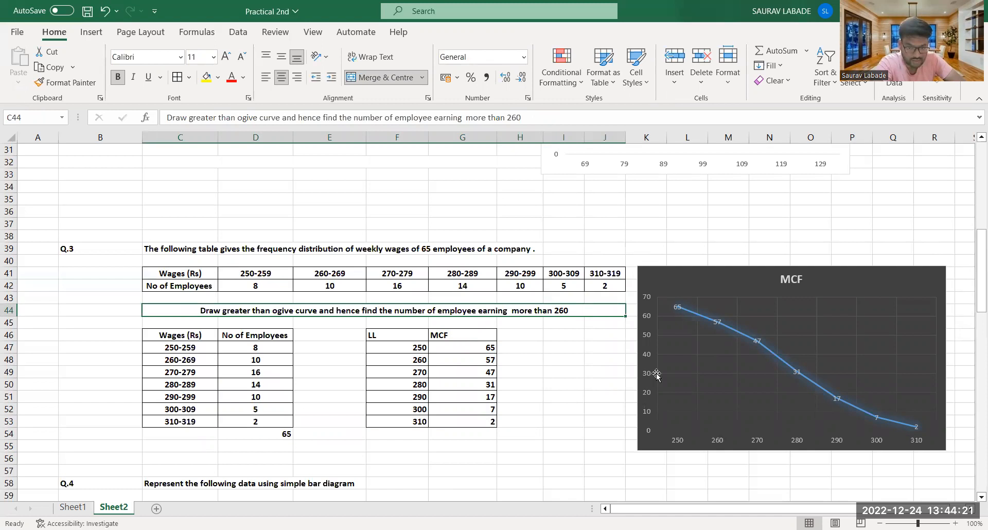
Step: Change the MCF chart to the white style that places the data labels on the line and omits the vertical axis
left_click(680, 413)
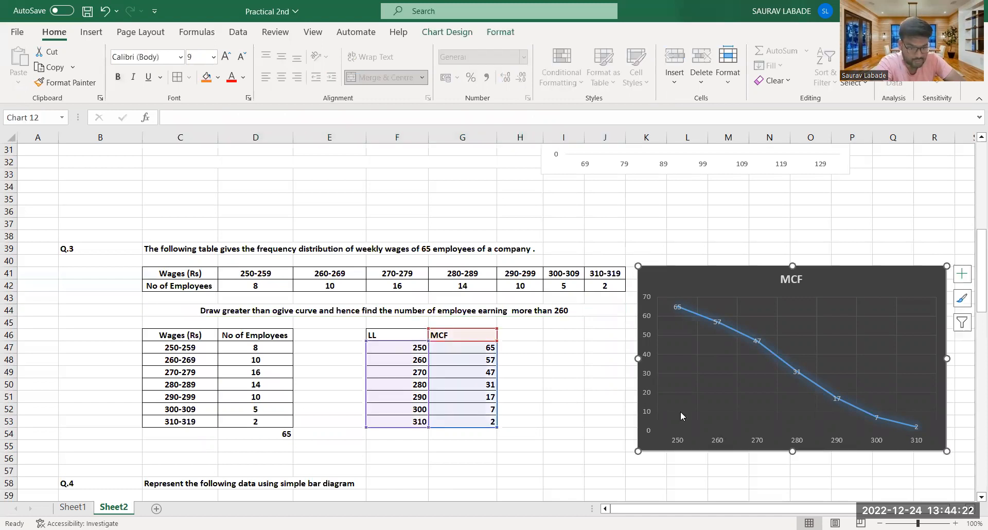
left_click(714, 322)
left_click(722, 318)
left_click(718, 324)
left_click(799, 291)
left_click(965, 300)
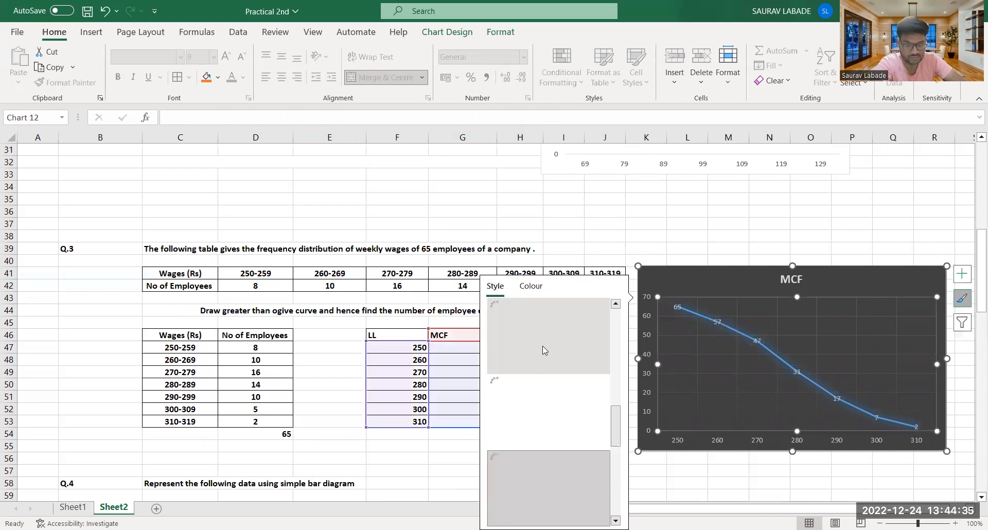
left_click(545, 350)
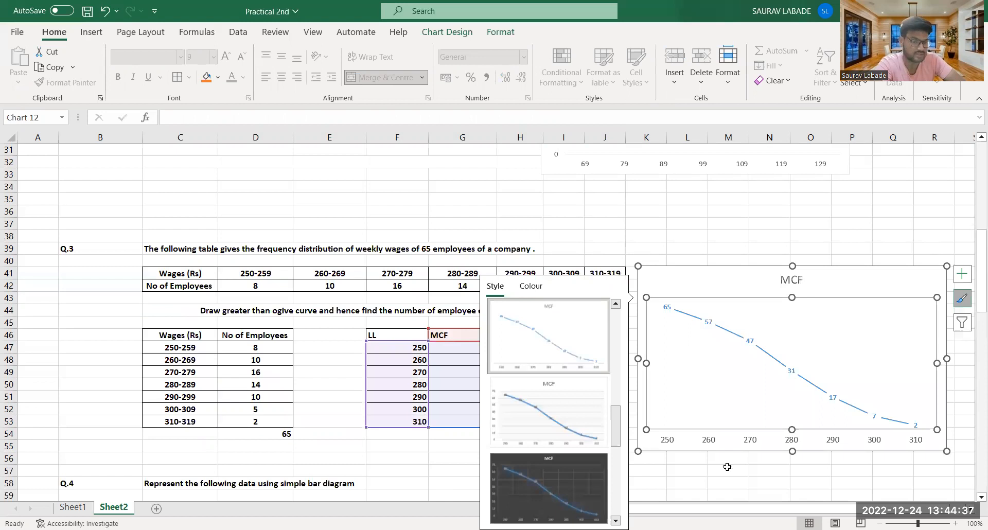
left_click(726, 467)
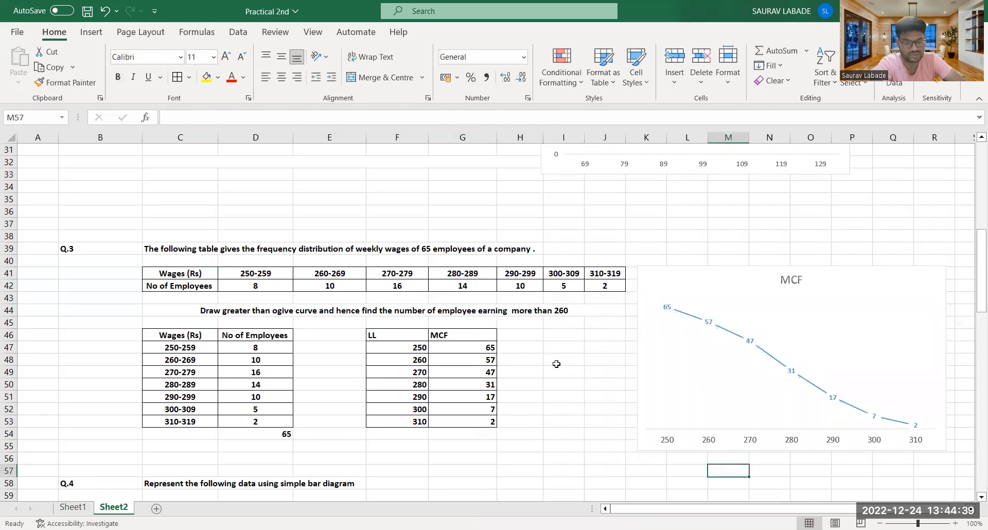
key("ctrl+z")
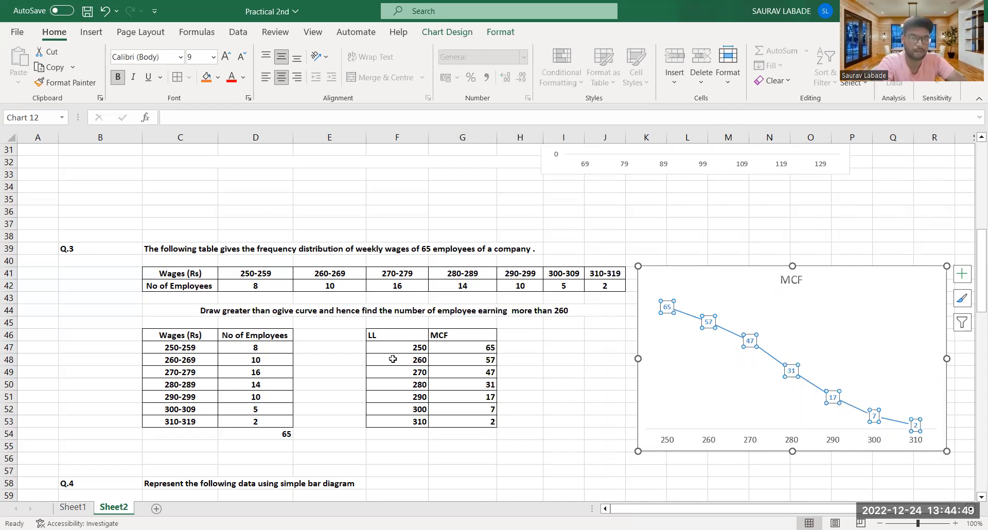
left_click(551, 407)
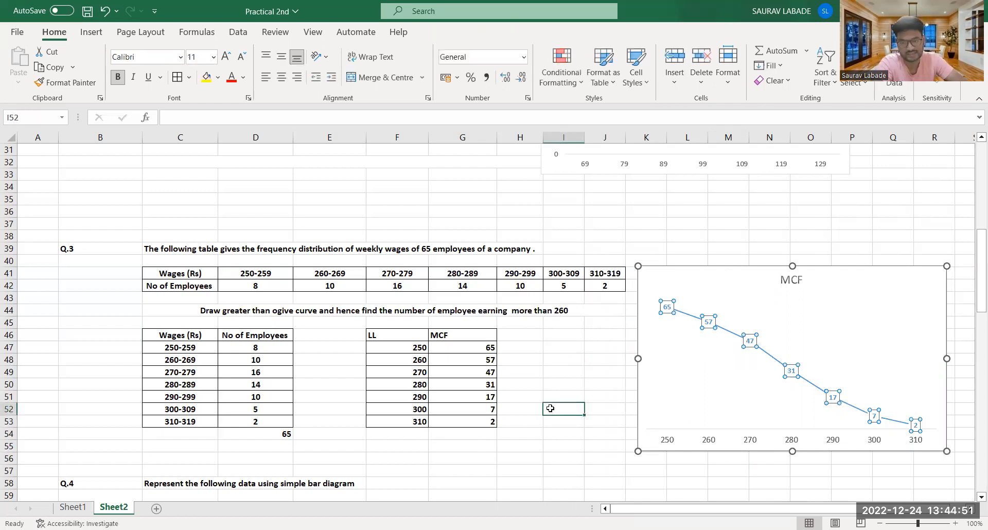
Step: Insert a clustered column chart of the Q.4 class interval and frequency table C64:D69, and place it clear of the data
scroll(383, 398, "down", 3)
scroll(382, 395, "down", 2)
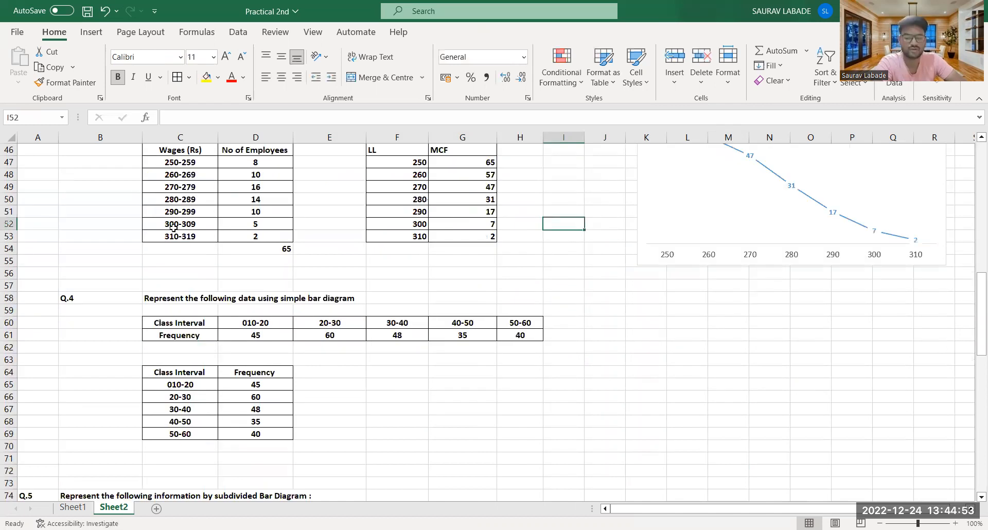
scroll(173, 228, "down", 2)
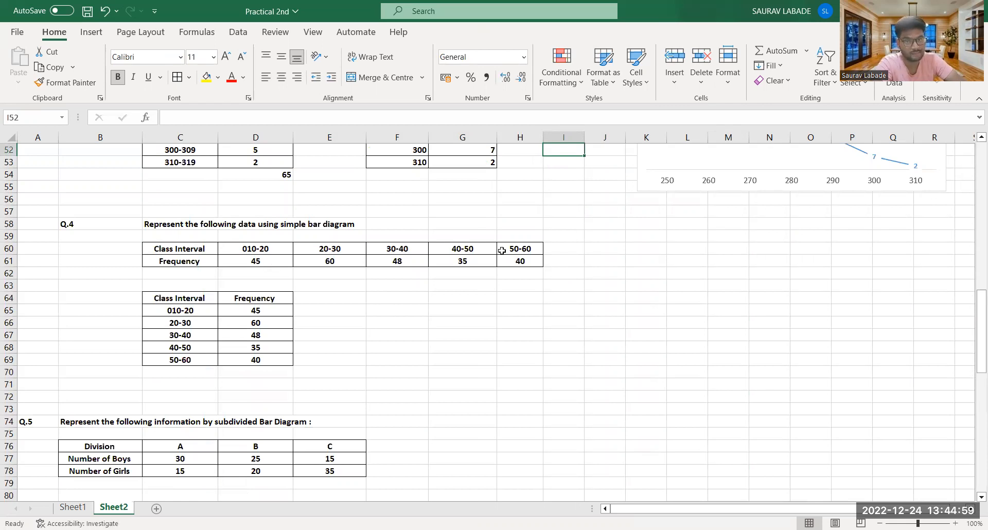
left_click(329, 261)
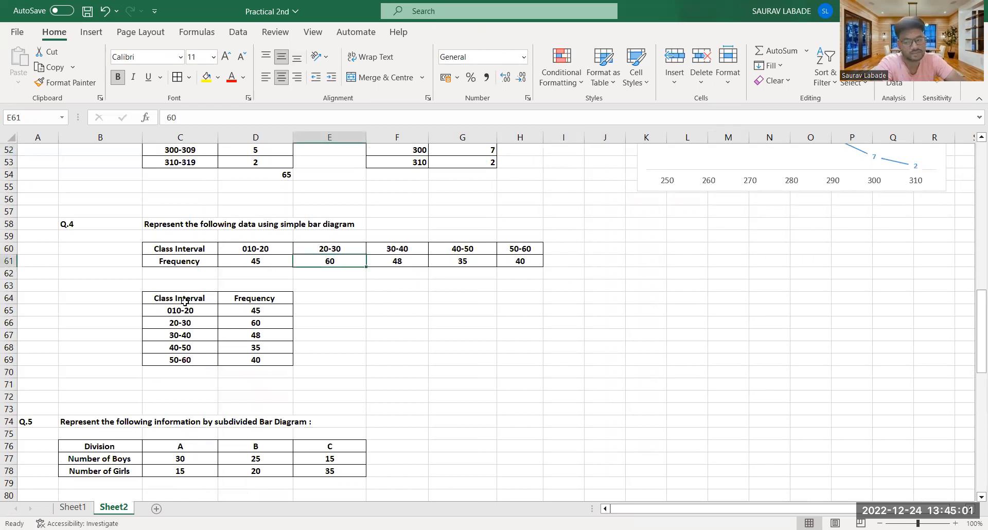
left_click_drag(180, 298, 261, 360)
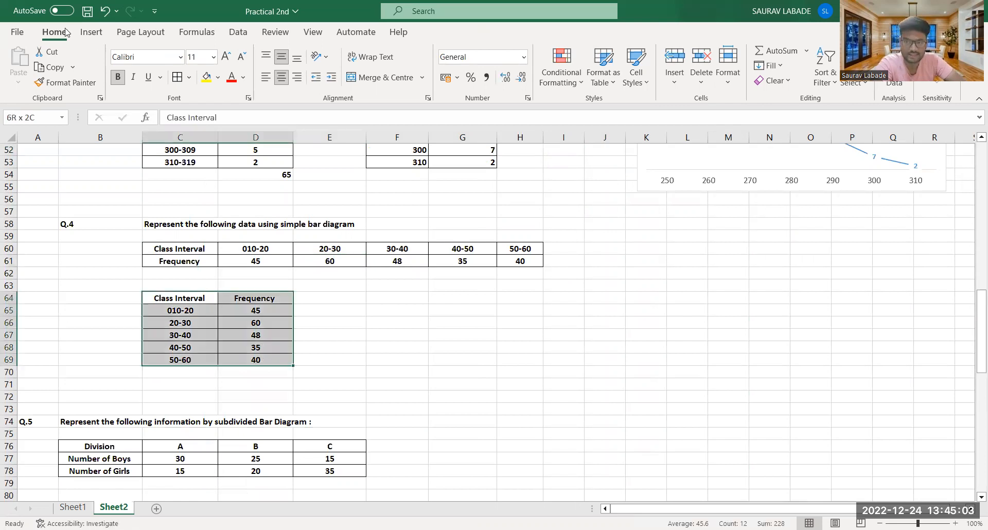
left_click(91, 32)
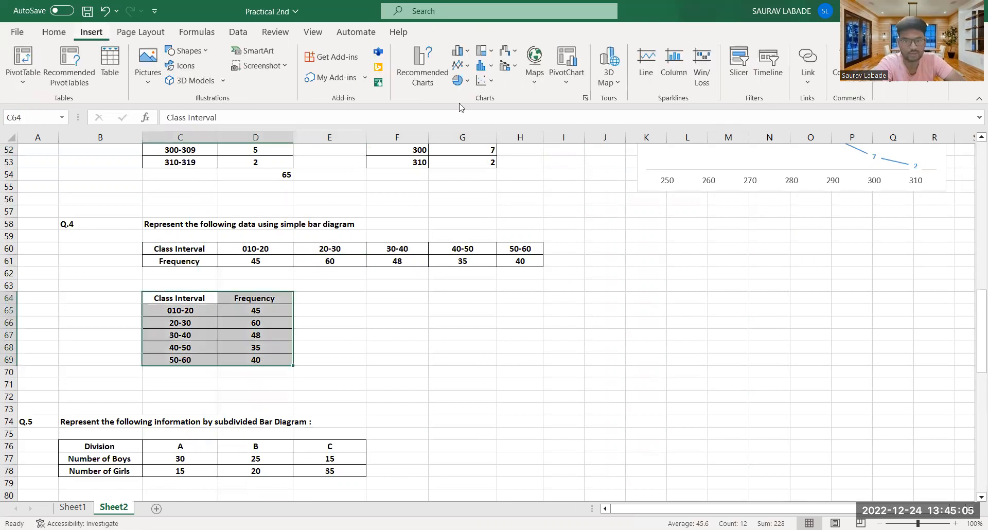
left_click(414, 72)
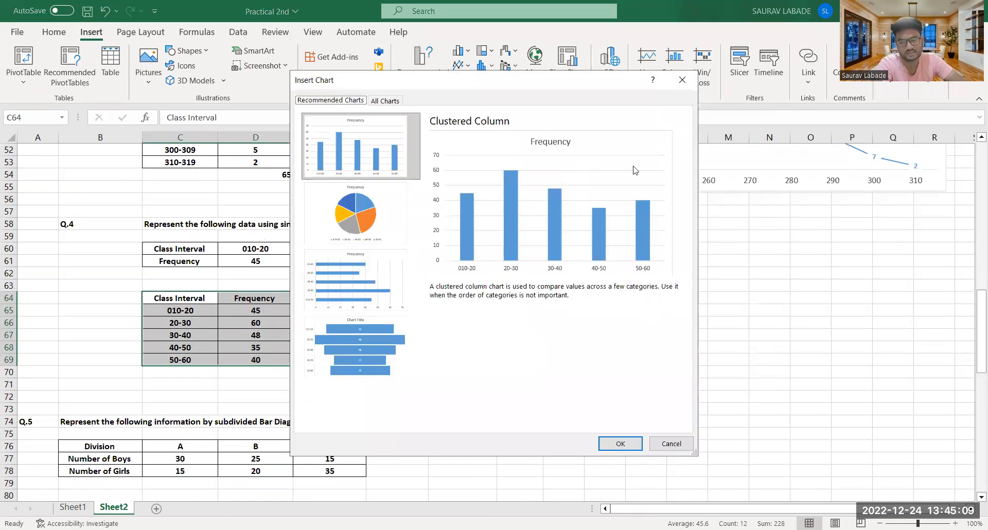
left_click(630, 444)
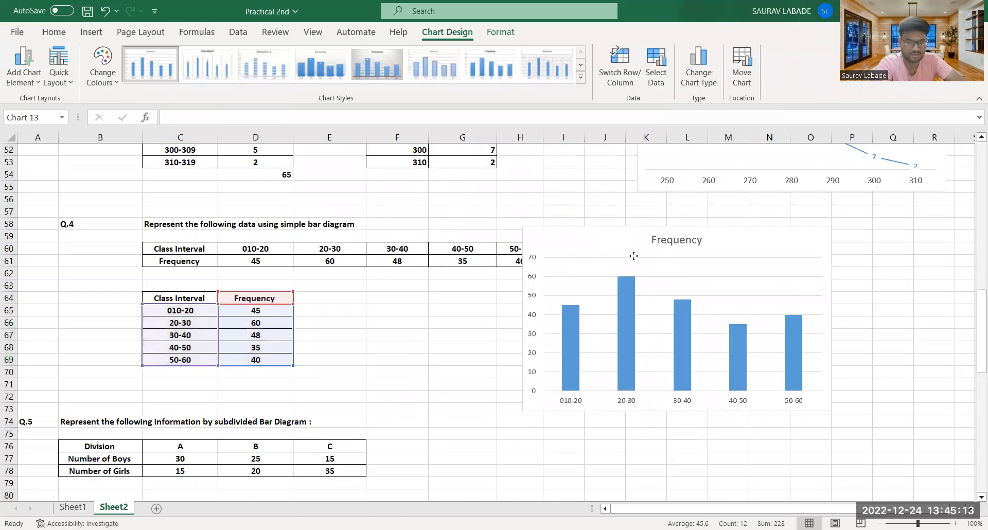
left_click_drag(633, 256, 632, 256)
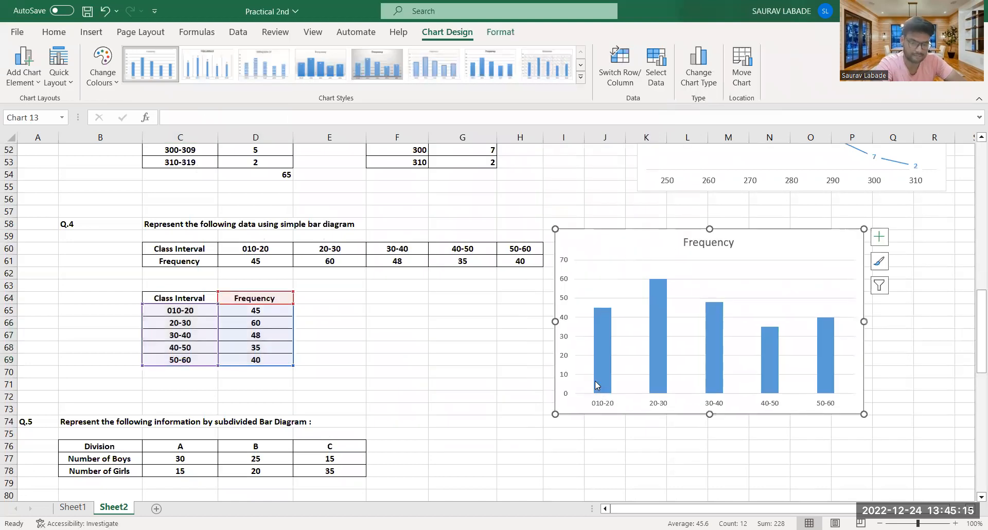
Step: Show data labels on the Q.4 Frequency chart, leaving its data table off
left_click(879, 238)
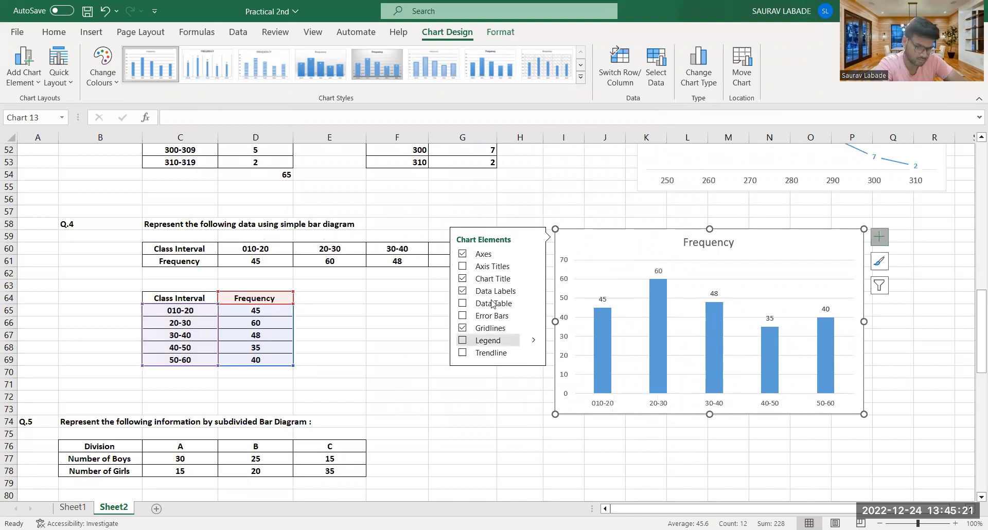
left_click(462, 291)
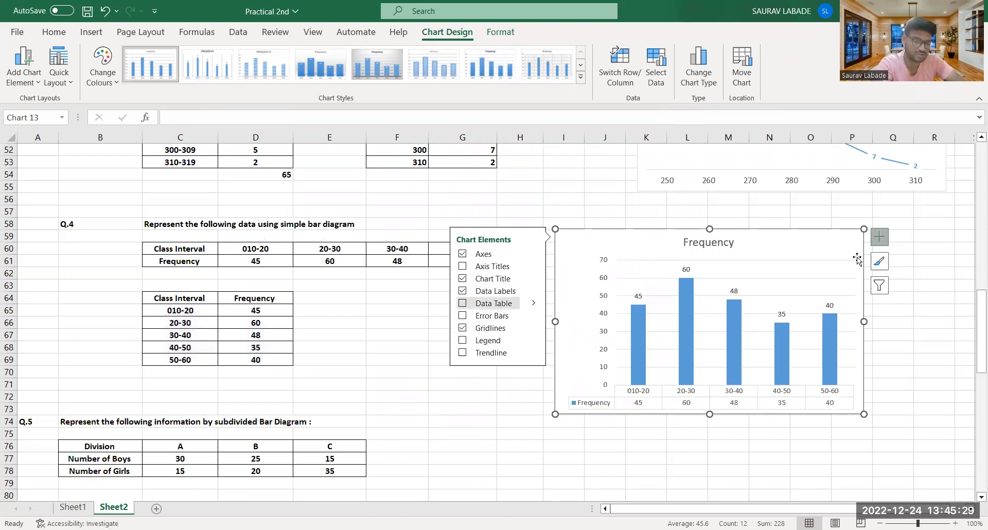
left_click(879, 262)
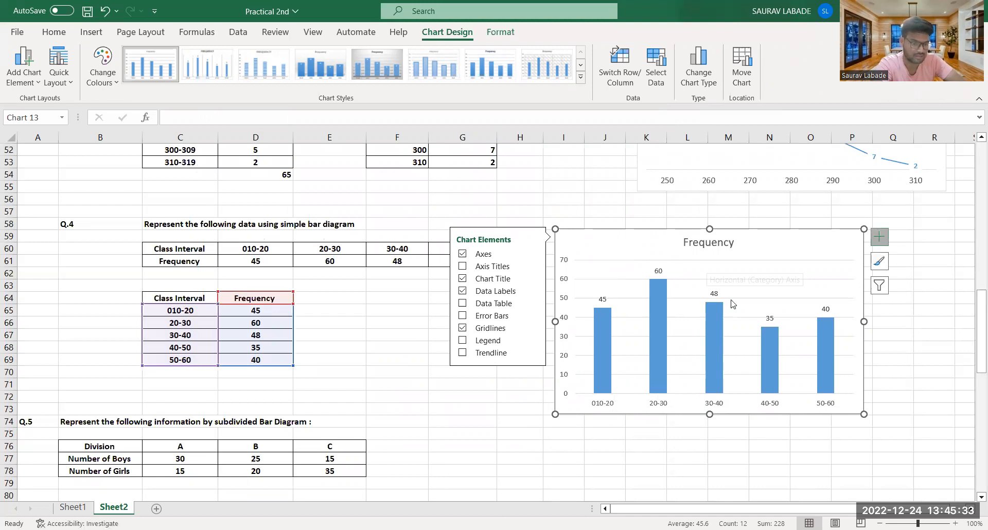
Step: Fill the bars of the Q.4 Frequency chart with the standard purple colour
right_click(711, 326)
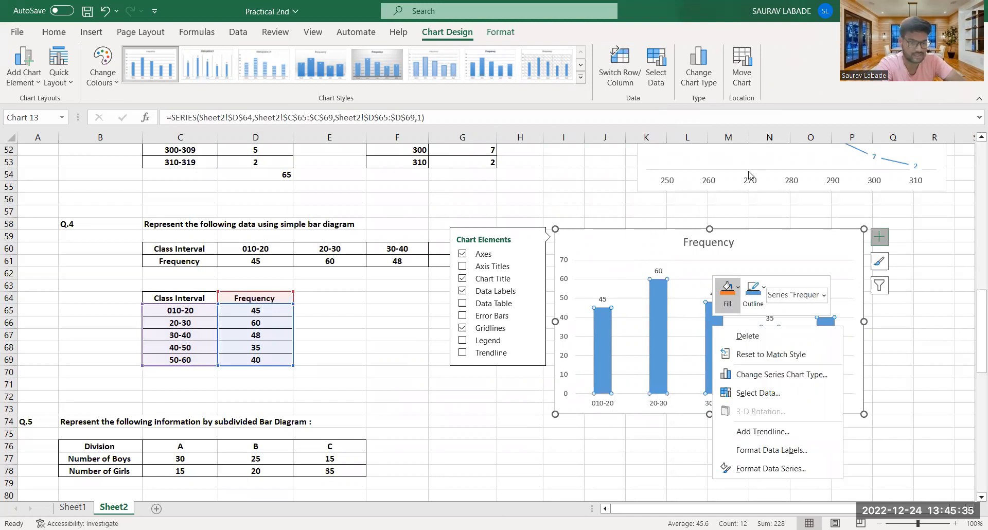
left_click(732, 303)
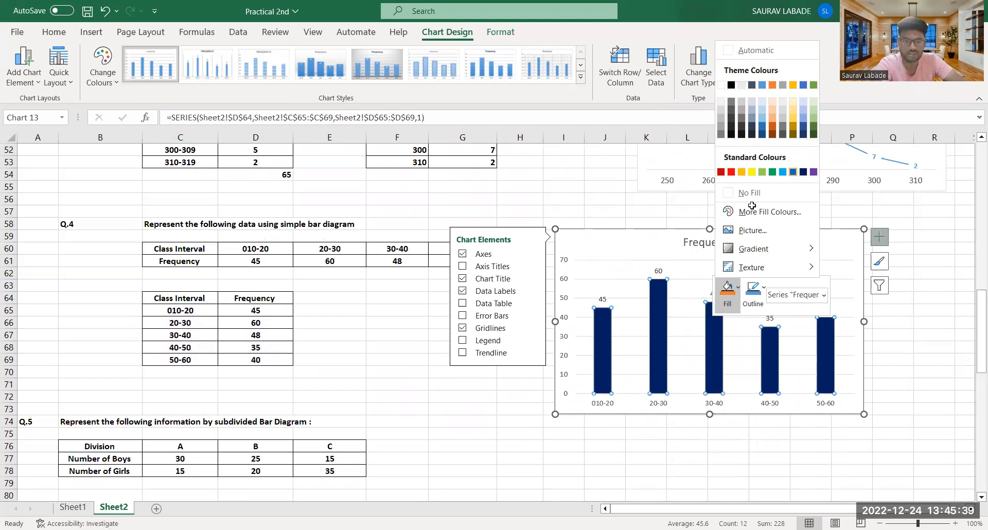
left_click(738, 292)
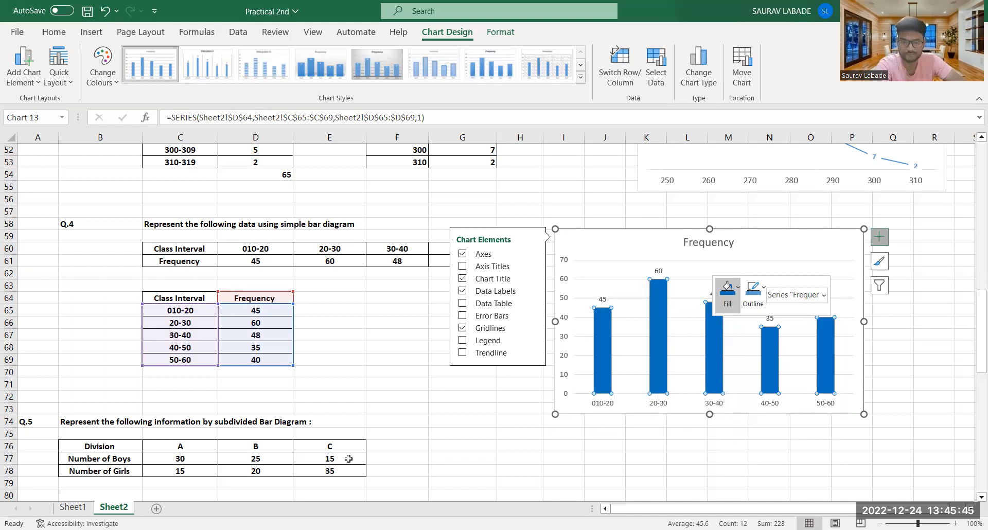
key("Escape")
key("Escape")
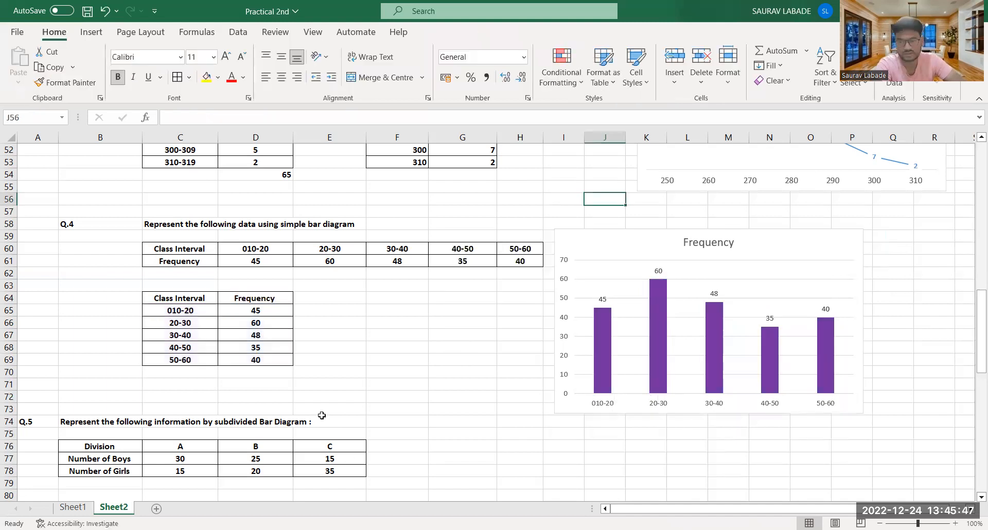
scroll(292, 262, "up", 1)
left_click_drag(292, 262, 363, 263)
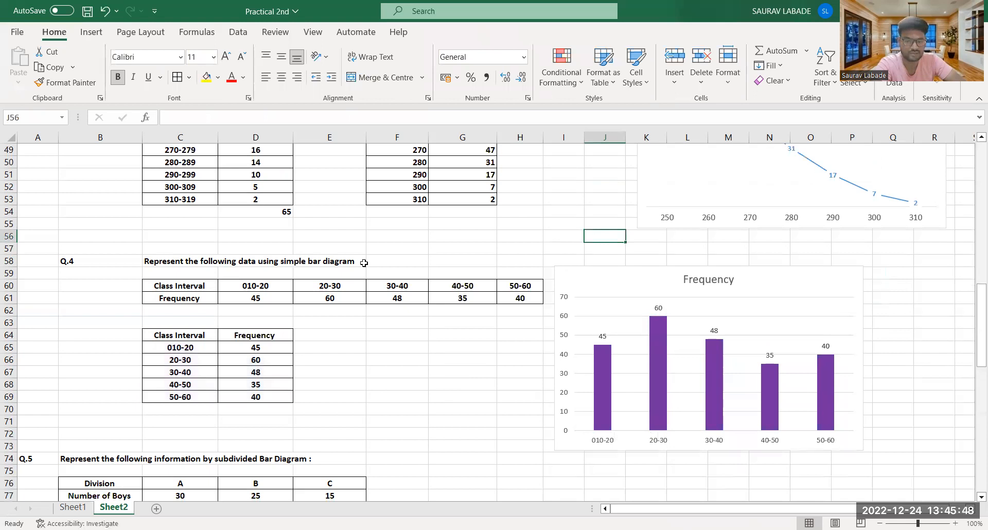
Step: Insert a clustered column chart of the Q.5 boys and girls by division table B76:E78
left_click(382, 410)
scroll(125, 231, "down", 6)
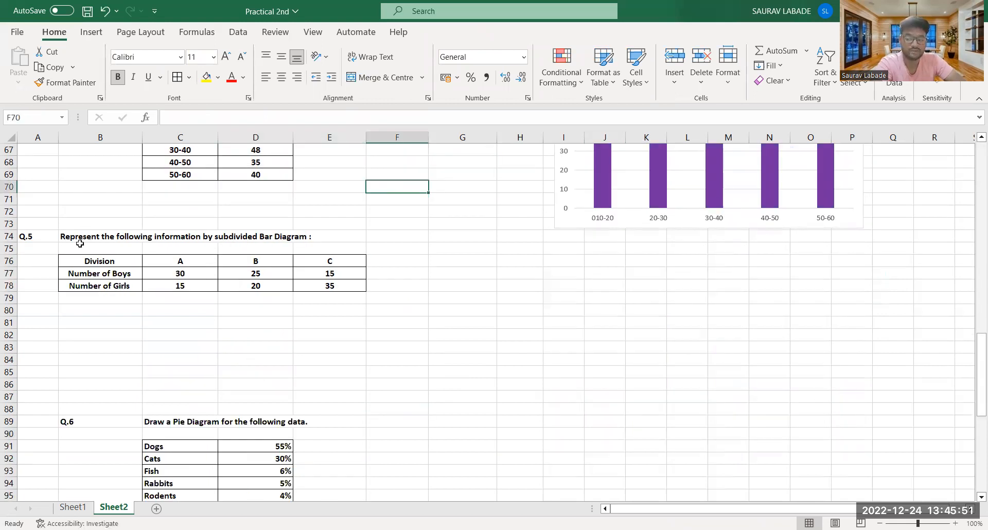
left_click(72, 226)
left_click_drag(108, 234, 311, 240)
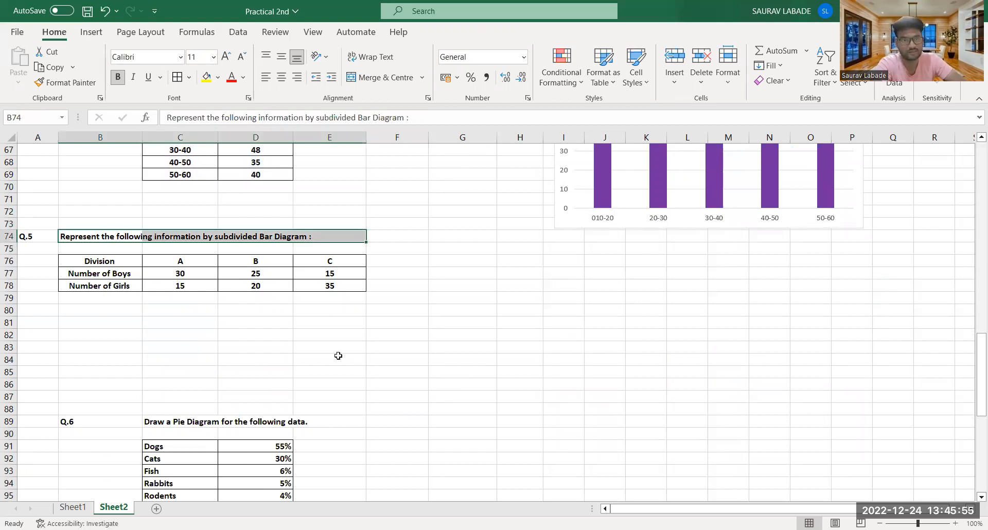
left_click(223, 346)
left_click_drag(107, 257, 340, 286)
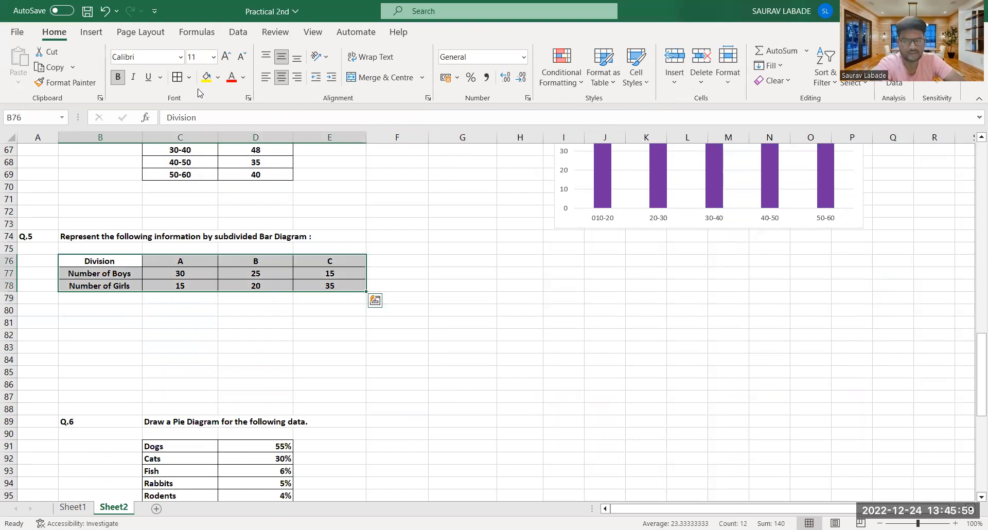
left_click(99, 38)
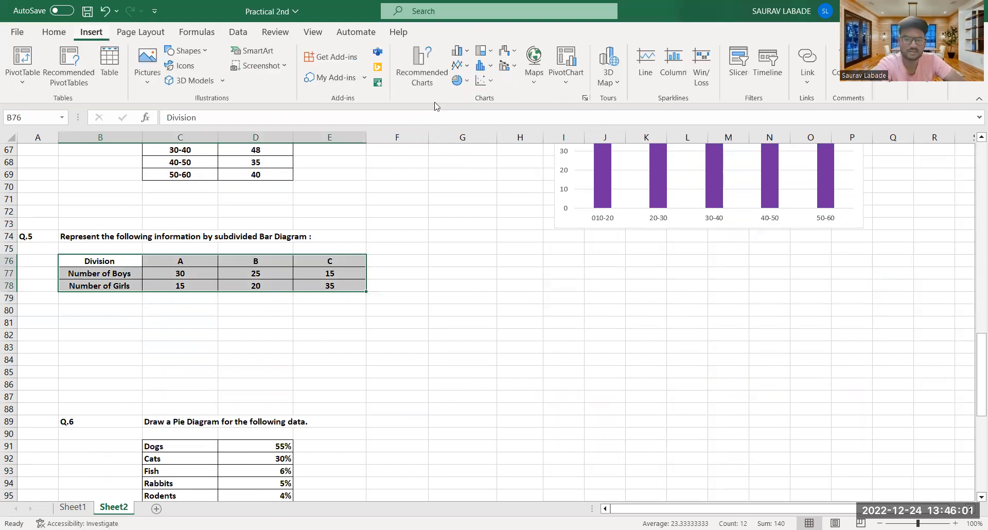
left_click(417, 84)
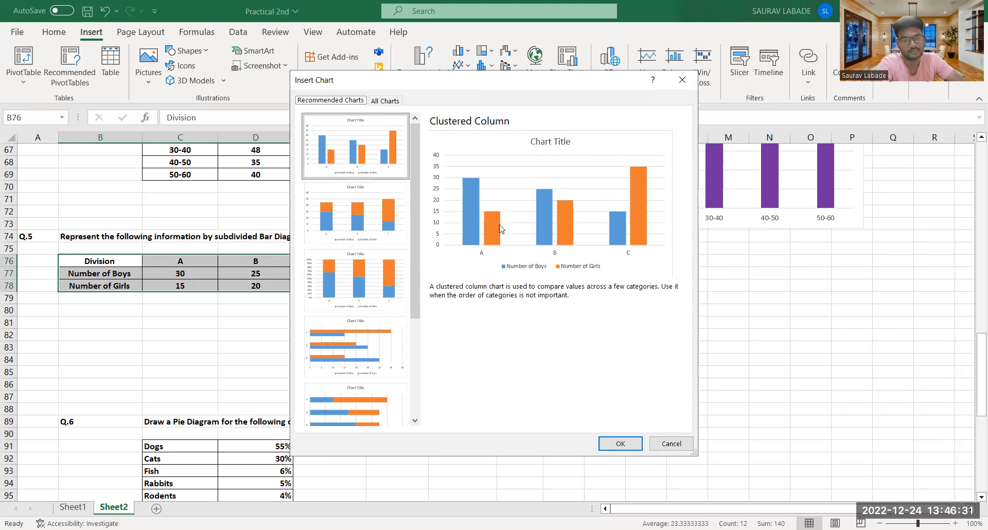
left_click(359, 264)
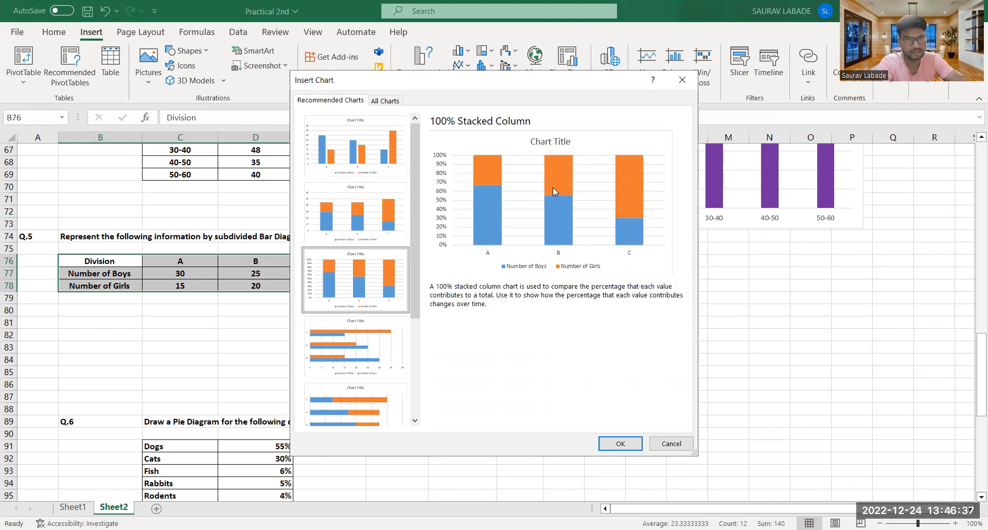
left_click(373, 146)
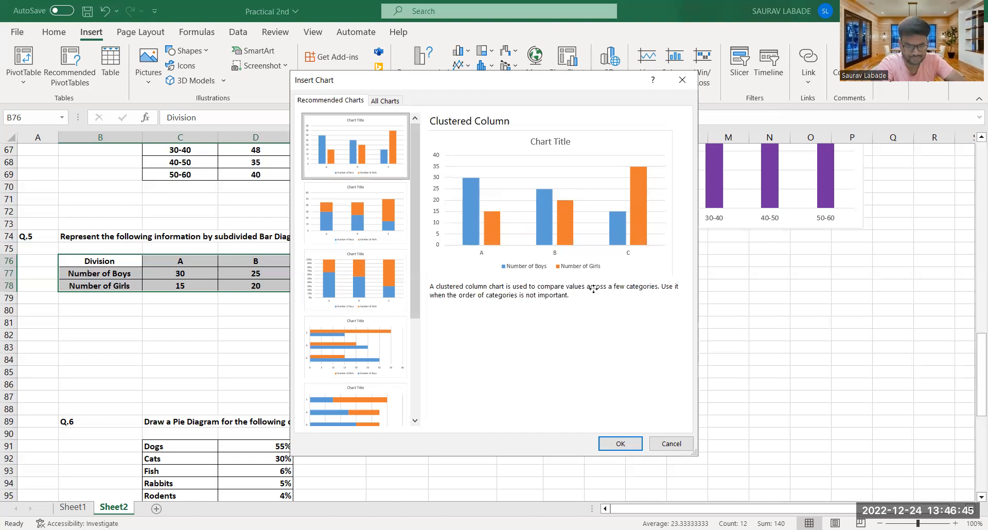
key("Return")
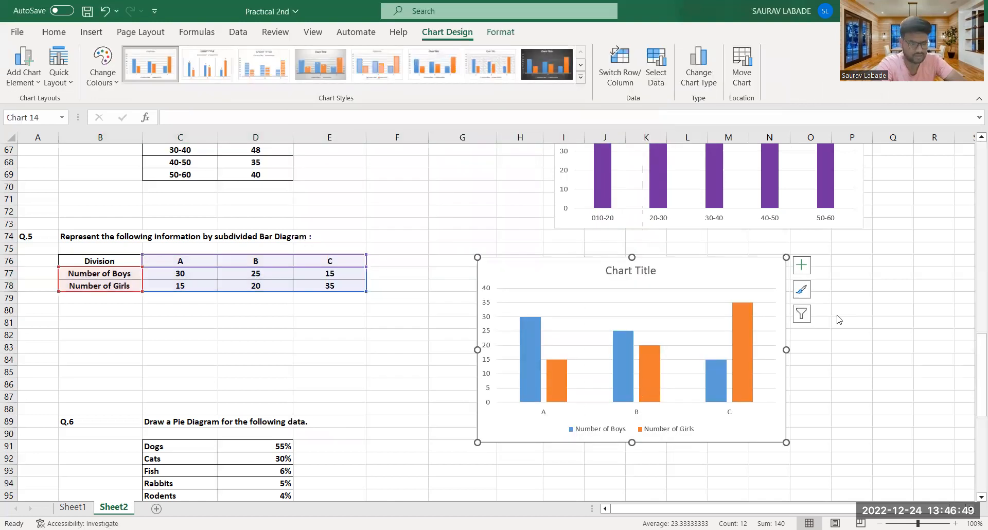
Step: Add data labels to the Q.5 chart, trying the data table and turning it off again
left_click(801, 265)
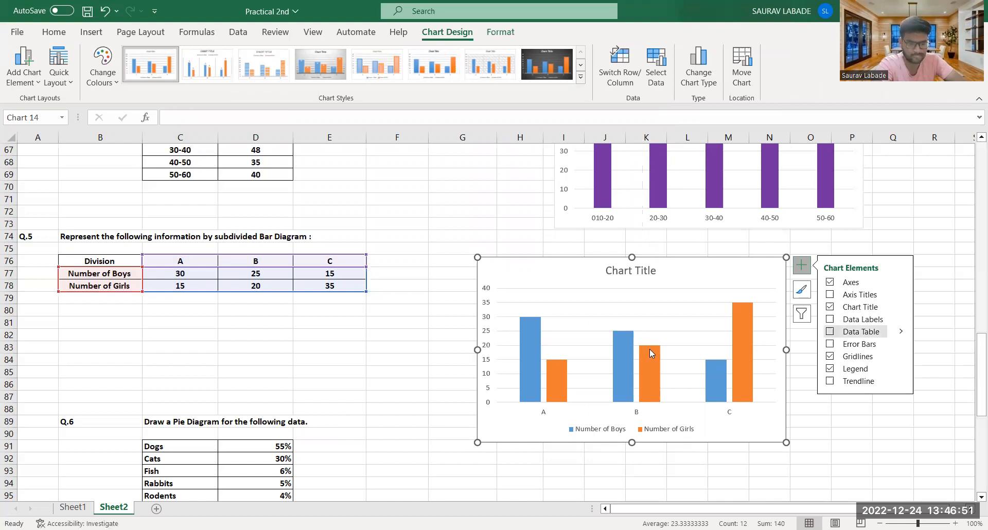
left_click(830, 331)
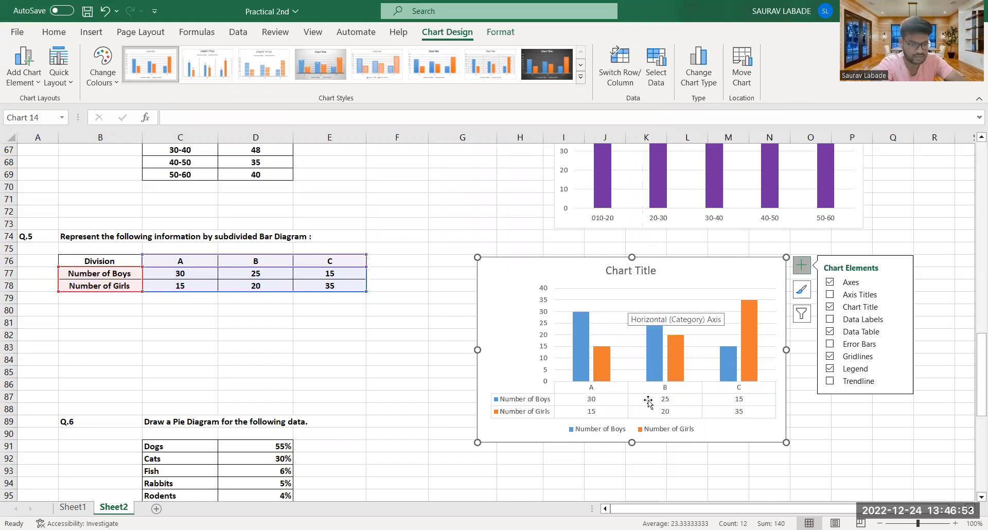
left_click(830, 320)
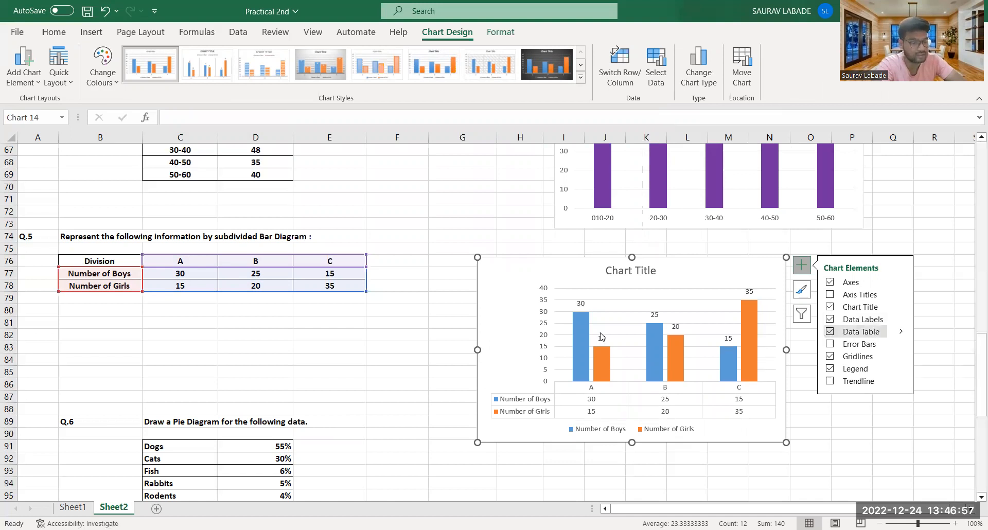
left_click(830, 331)
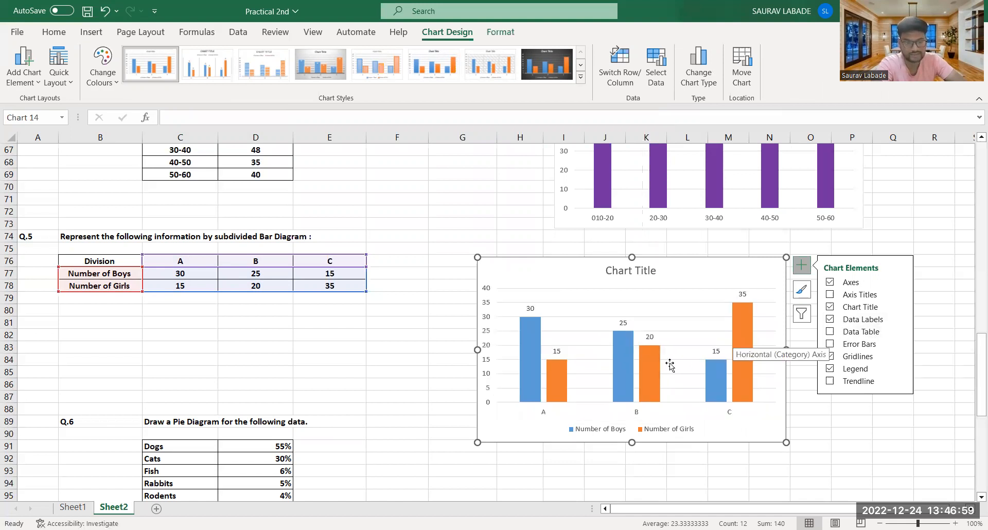
Step: Change the Q.5 chart's title to "Sub Divided Bar Diagram"
double_click(648, 272)
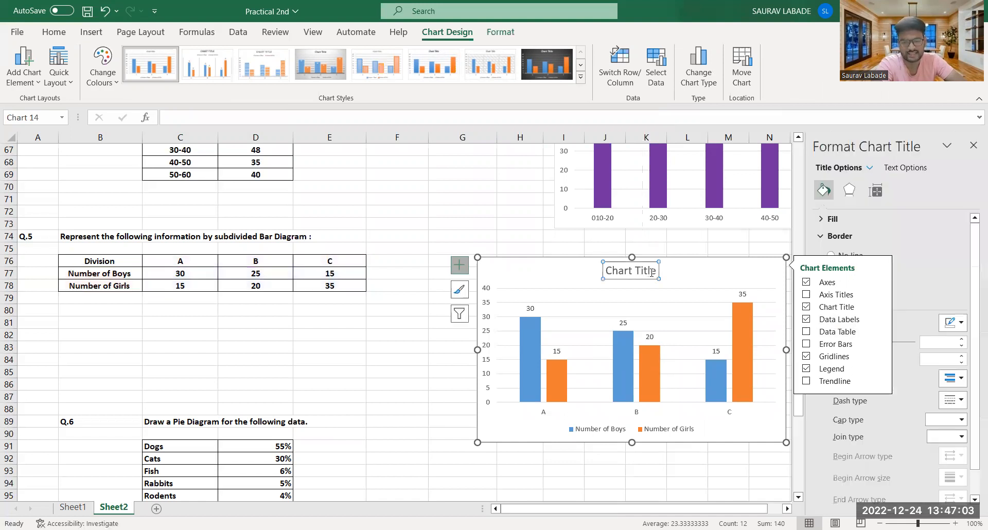
triple_click(608, 274)
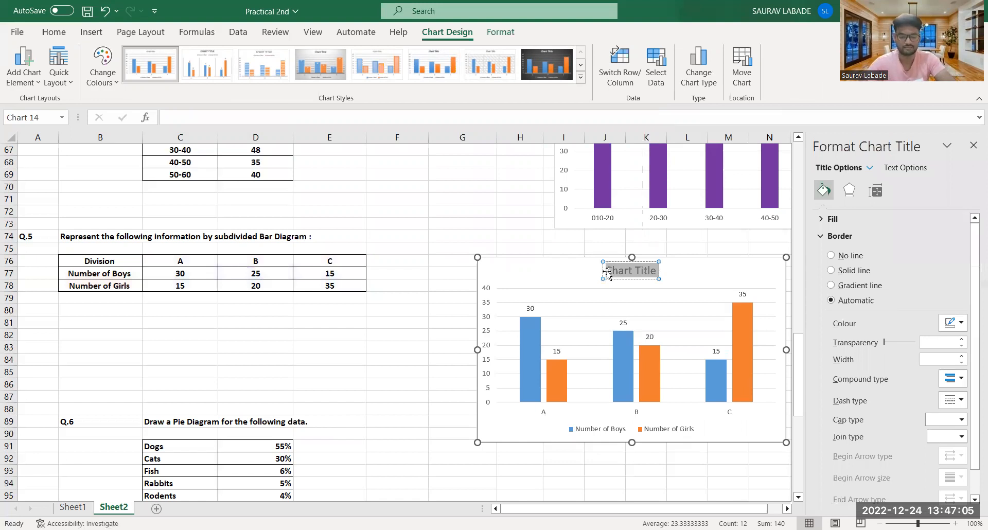
type("Sub Div")
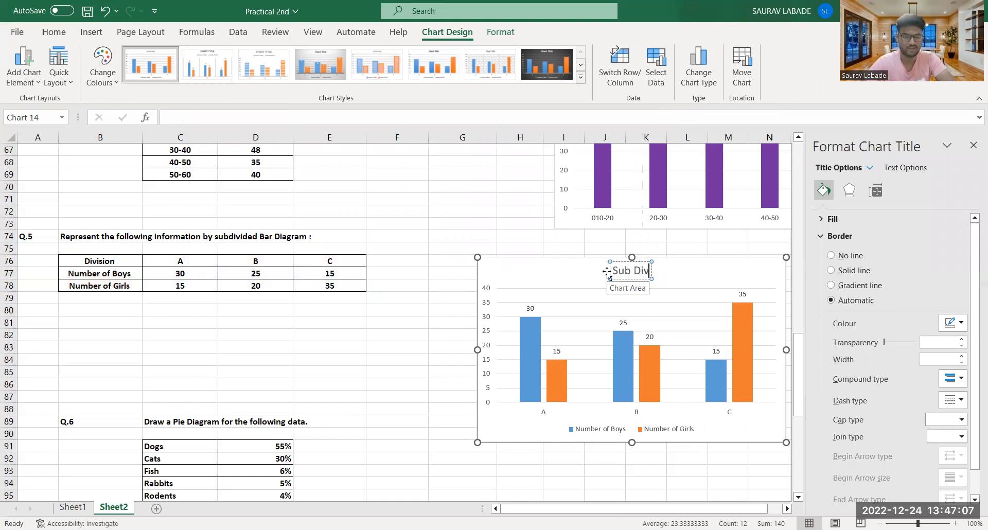
type("ided")
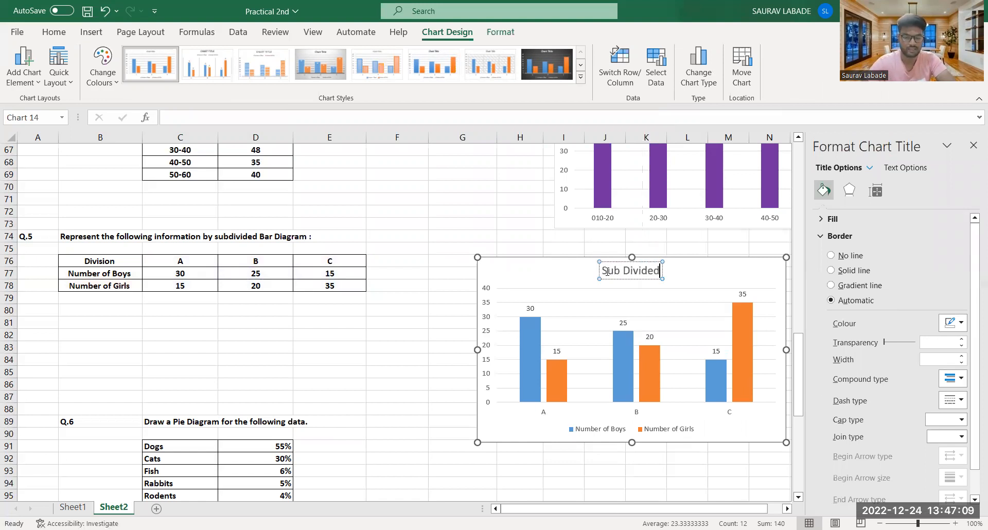
type(" Bar Dira")
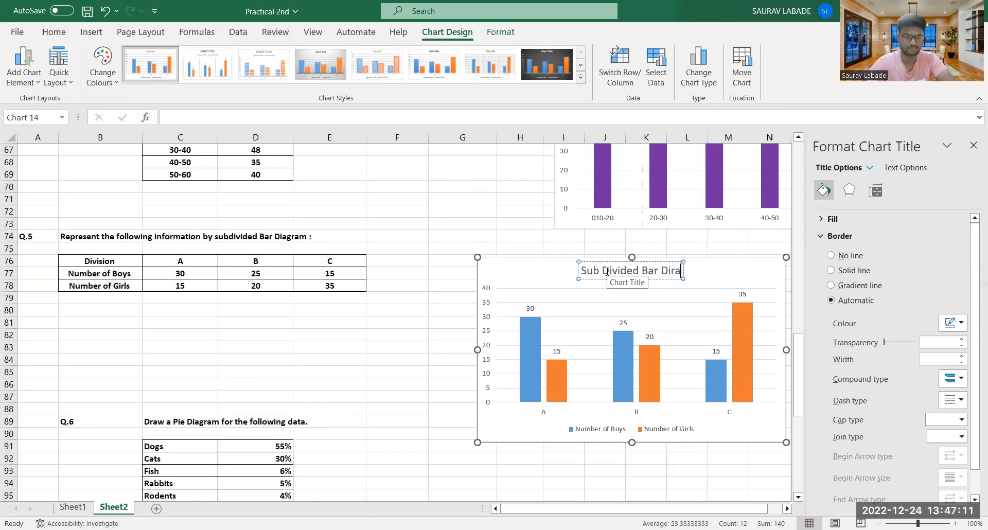
key("BackSpace")
key("BackSpace")
type("agram")
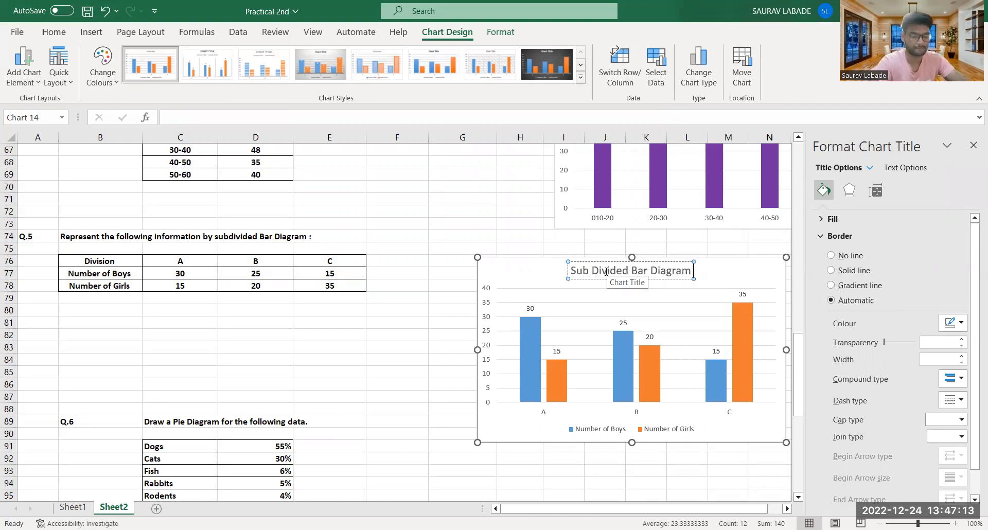
key("Return")
key("BackSpace")
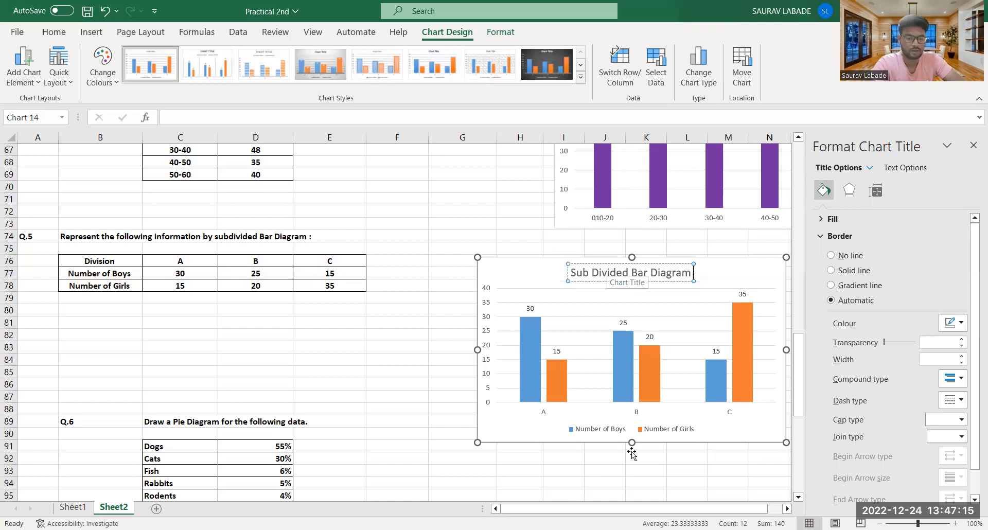
Step: Insert a pie chart of the Q.6 pet percentages in C91:D95
left_click(520, 236)
scroll(565, 389, "down", 2)
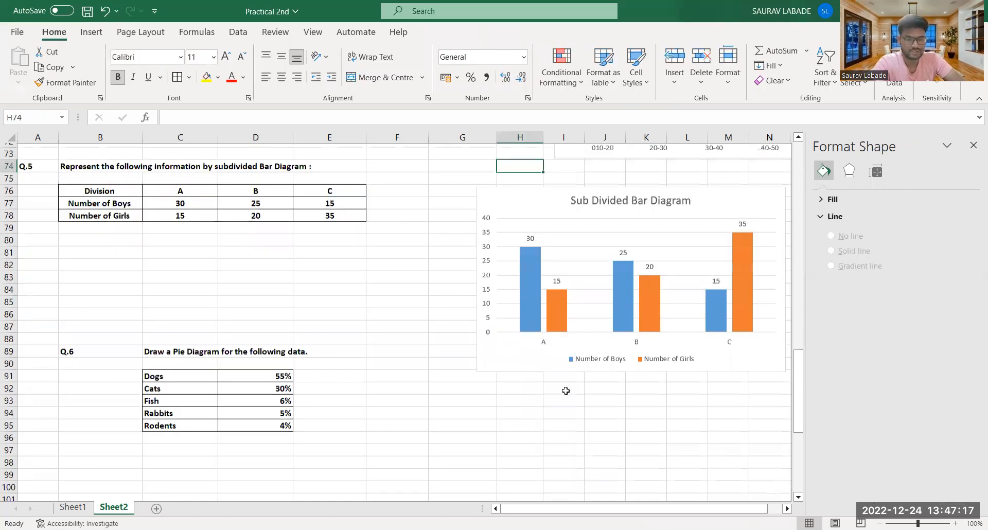
scroll(252, 355, "down", 1)
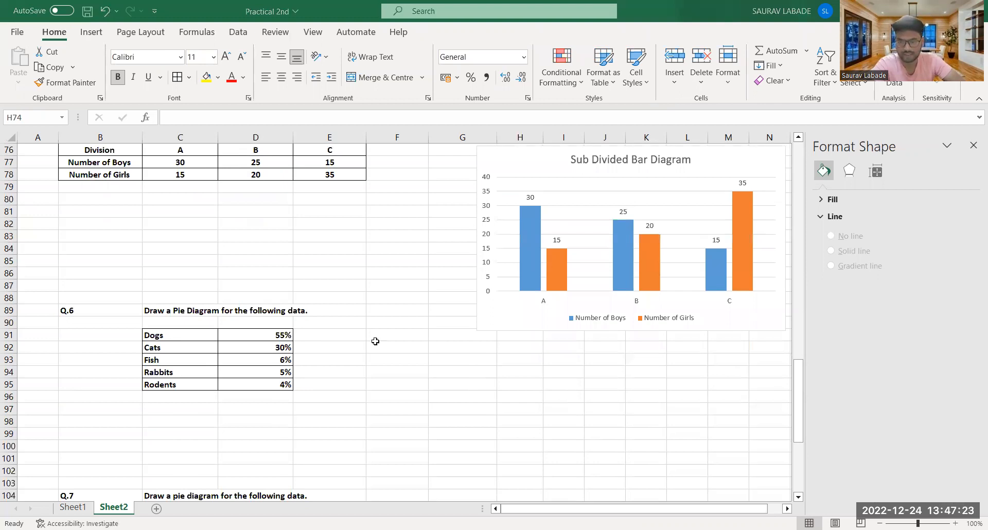
left_click_drag(154, 334, 255, 381)
left_click(83, 34)
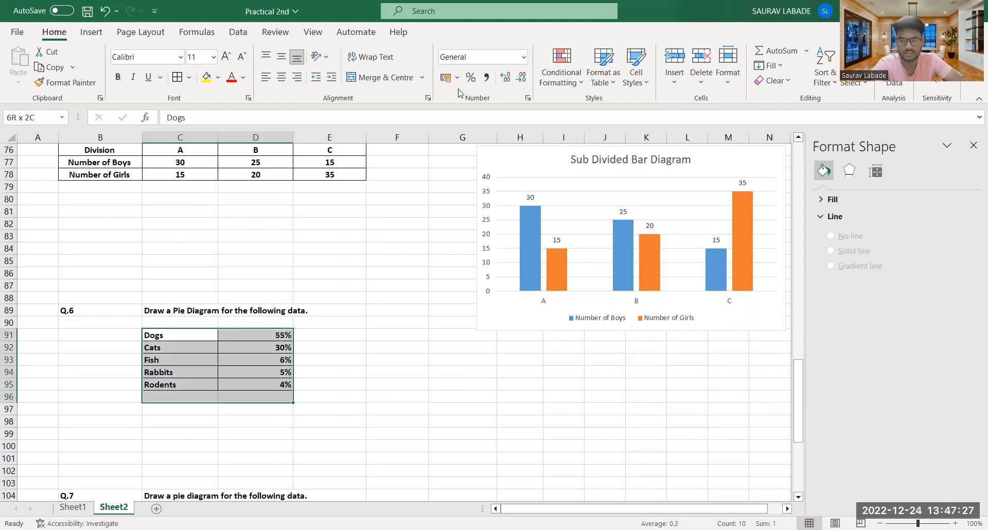
left_click(420, 76)
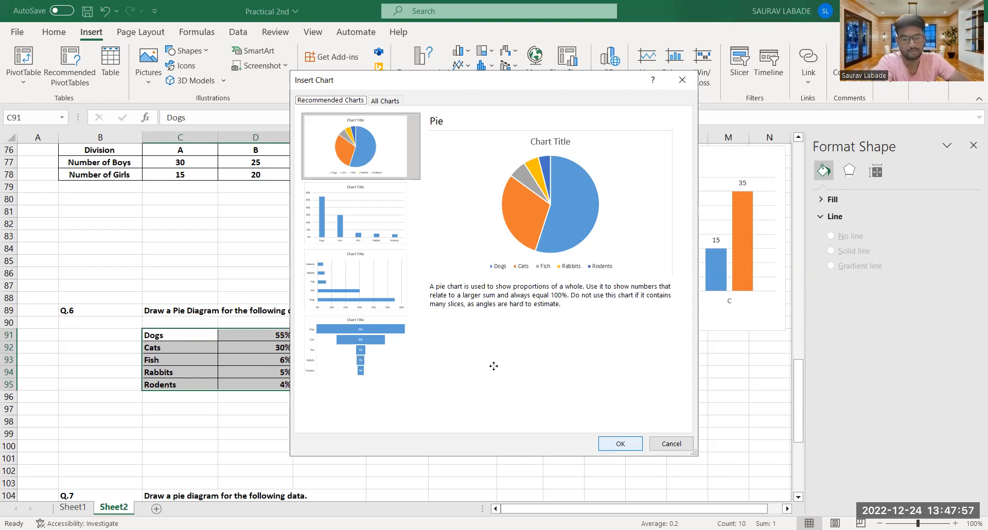
key("Return")
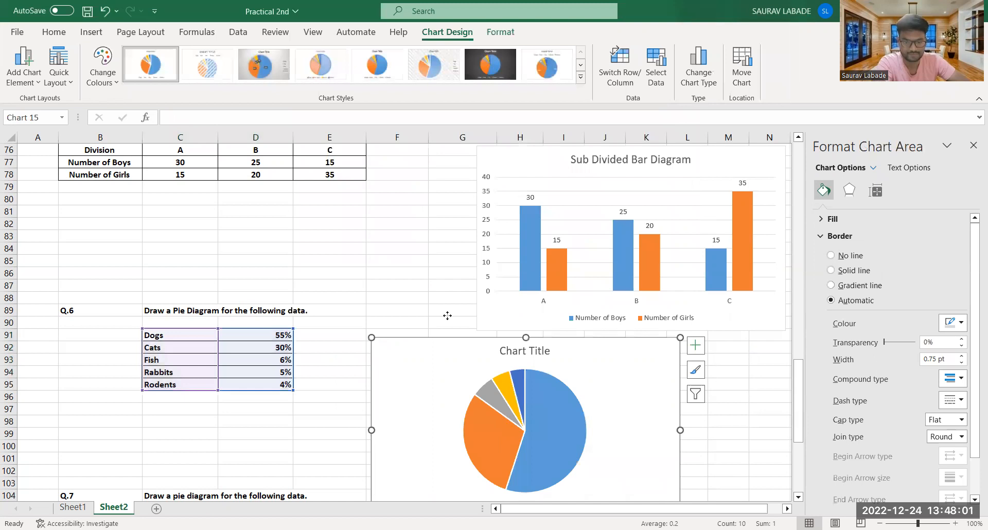
Step: Move the Q.5 subdivided bar chart up, away from the Q.6 pie chart
left_click_drag(485, 315, 489, 237)
scroll(446, 315, "down", 1)
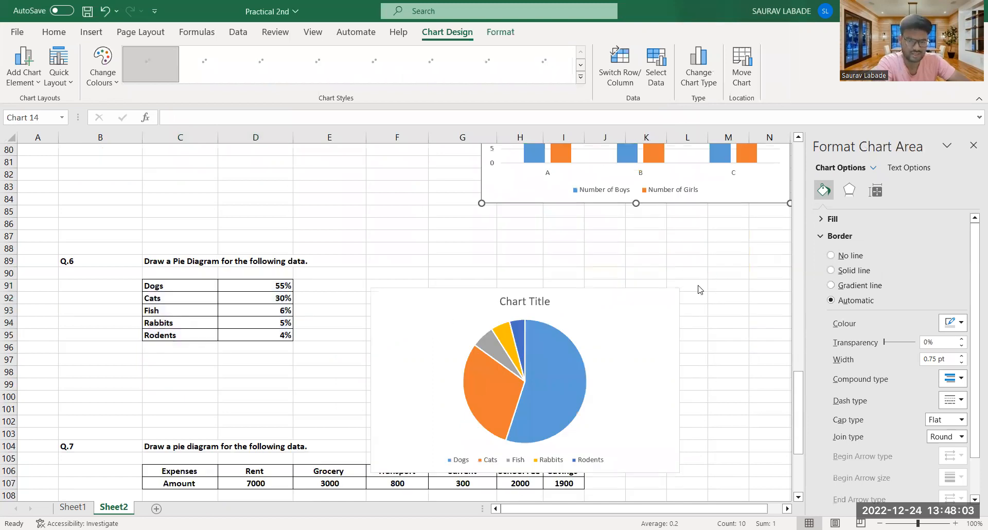
scroll(700, 290, "down", 1)
Step: Recolour the Q.6 pie chart with the third colourful palette, starting with orange, and move it clear of the Q.7 table
left_click(669, 278)
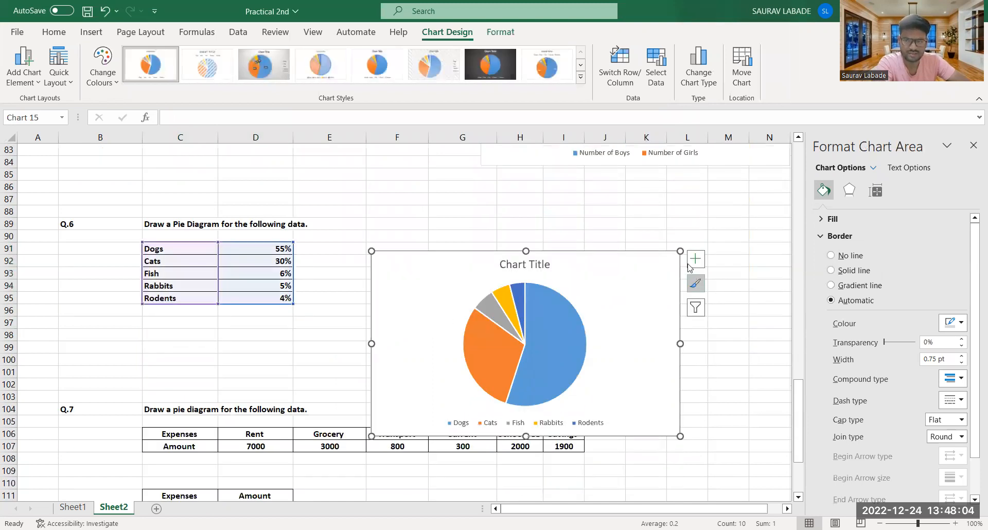
left_click(105, 83)
left_click(123, 141)
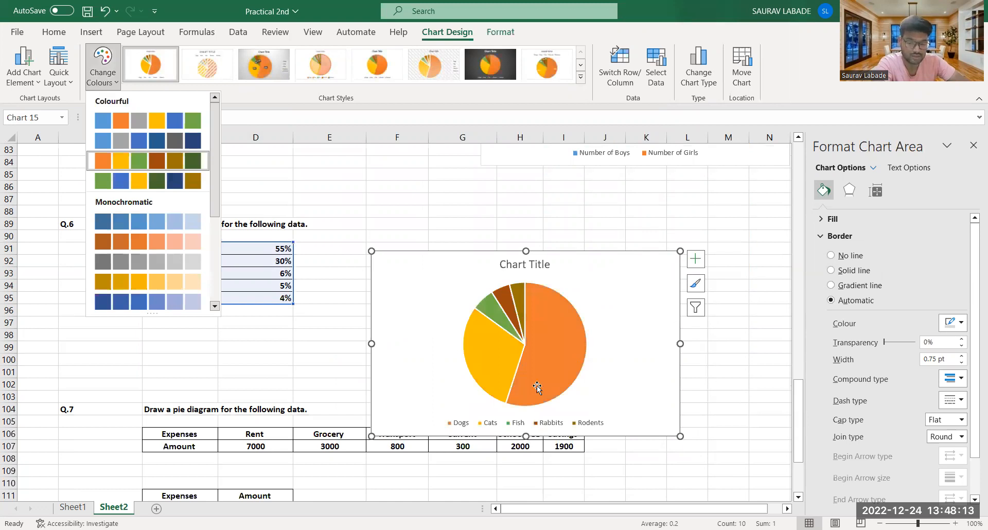
left_click_drag(537, 388, 555, 346)
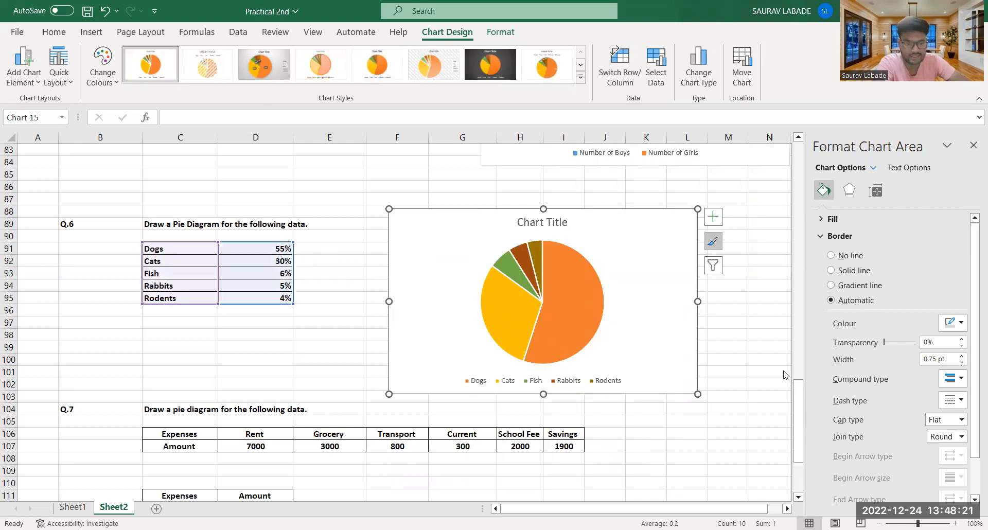
Step: Try the grey gradient, light grey, orange background and faded chart styles on the Q.6 pie chart
left_click(712, 241)
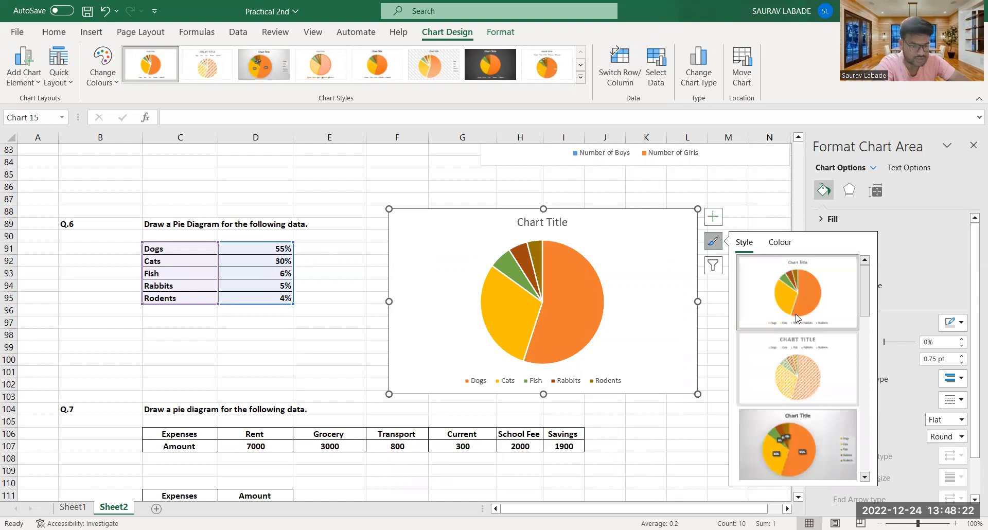
left_click(789, 453)
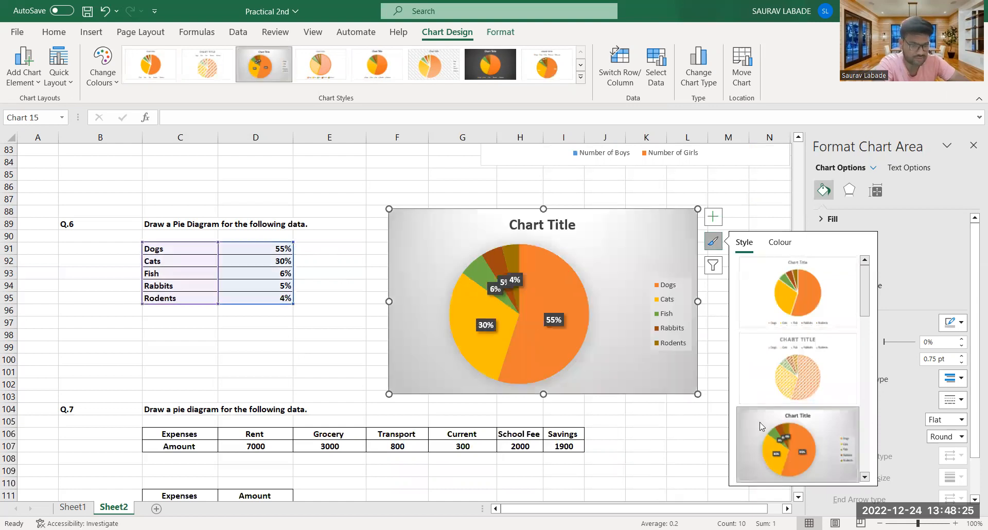
scroll(760, 426, "down", 3)
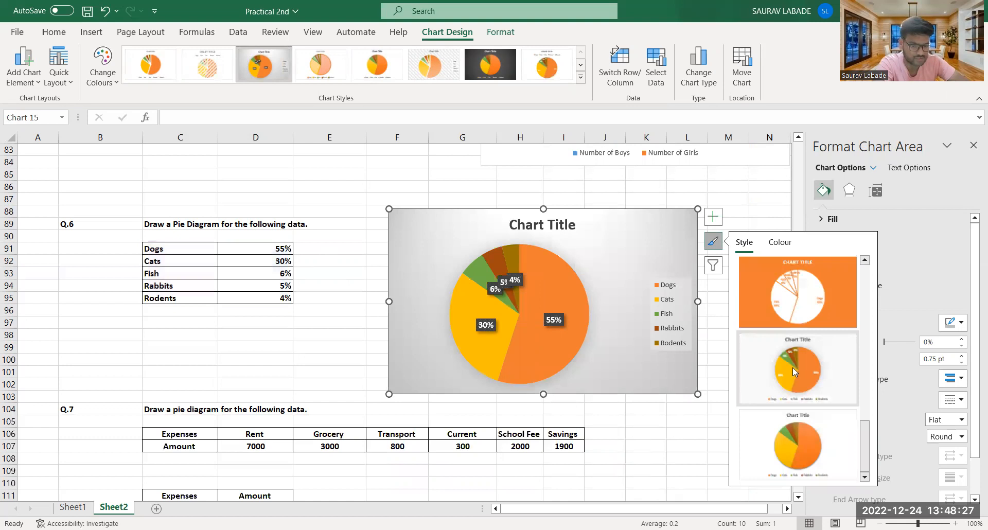
left_click(792, 367)
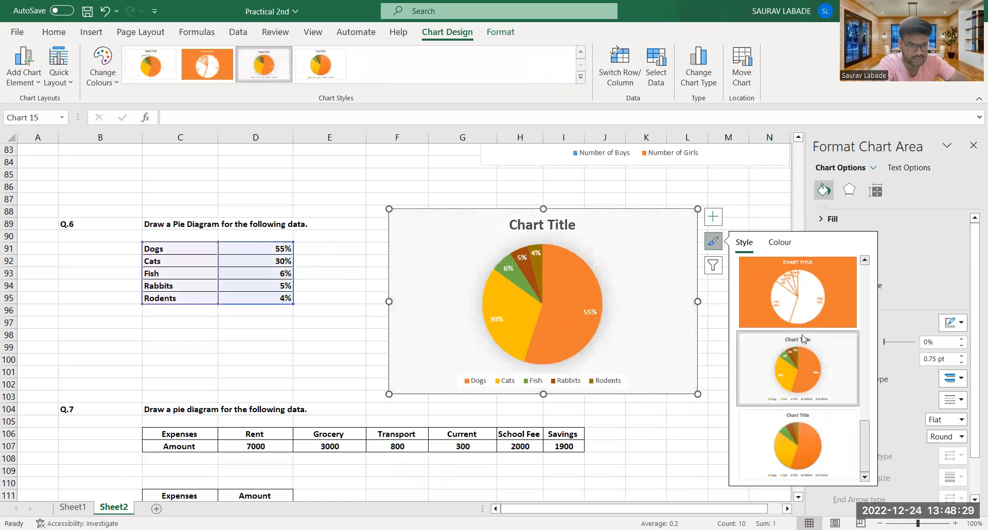
left_click(808, 300)
scroll(808, 299, "up", 2)
left_click(808, 300)
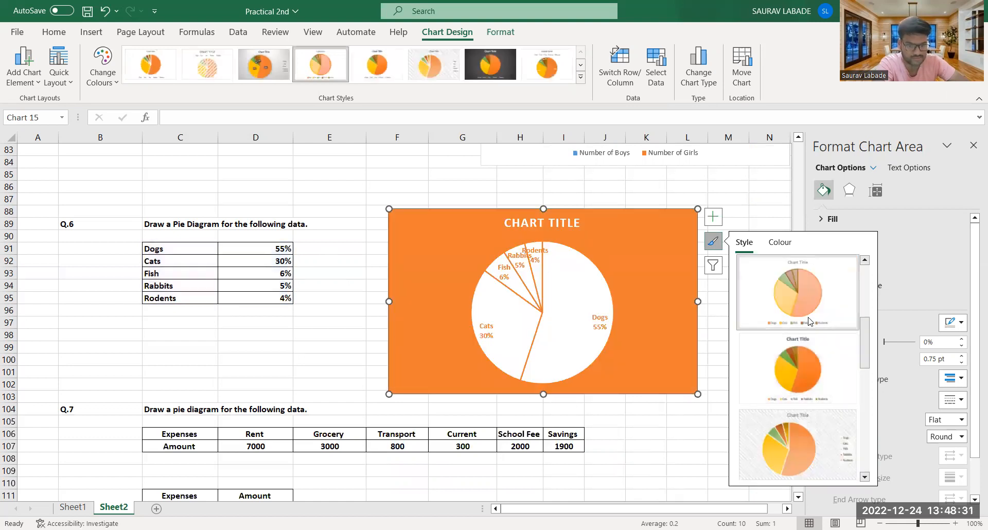
Step: Browse the remaining chart styles and reapply the grey gradient style with dark label boxes to the Q.6 pie chart
scroll(808, 308, "up", 2)
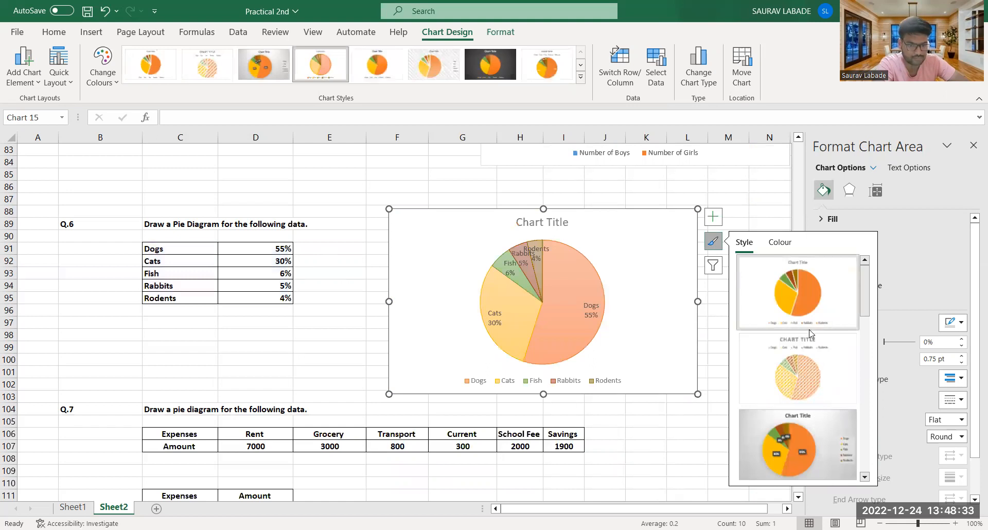
scroll(811, 337, "down", 3)
scroll(805, 341, "up", 3)
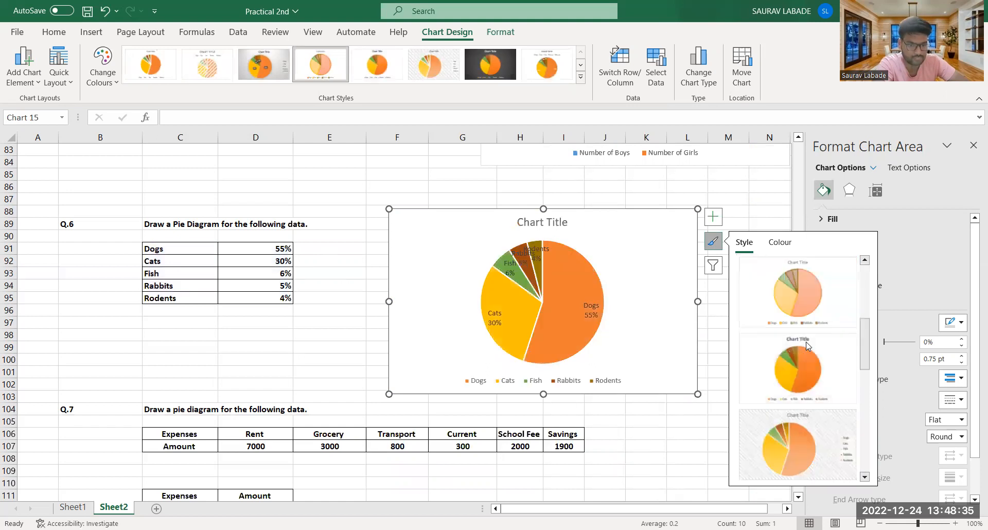
scroll(808, 346, "down", 3)
scroll(823, 397, "up", 5)
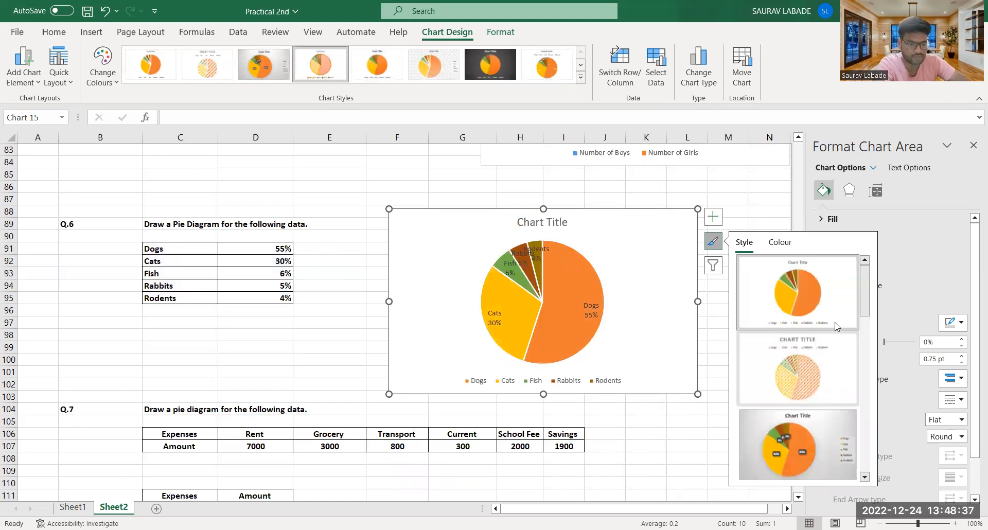
left_click(779, 444)
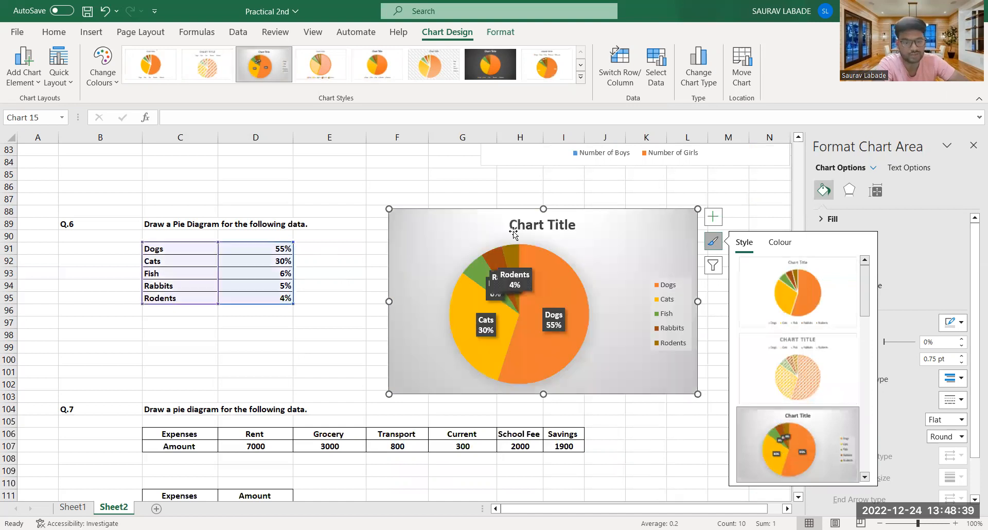
Step: Try moving the Rodents data label above its pie slice, then undo the move
left_click(515, 254)
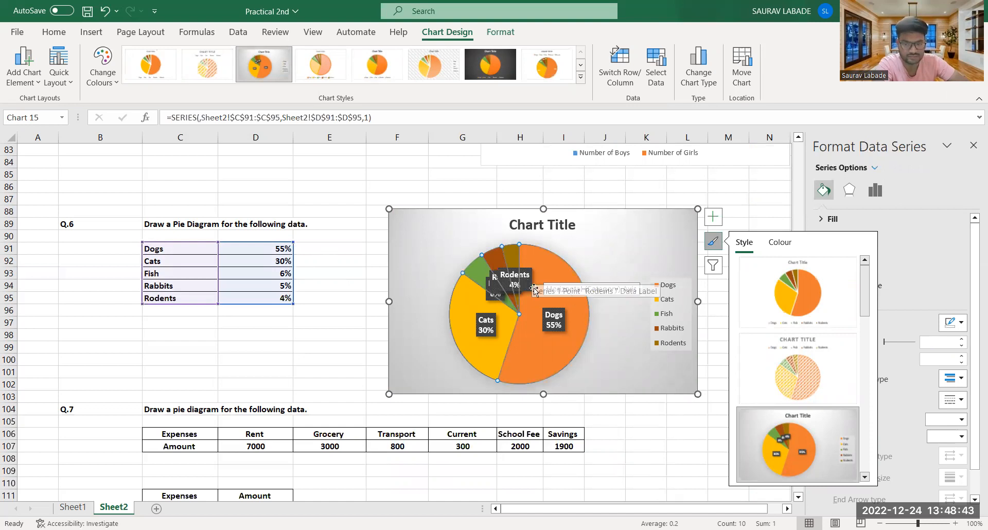
left_click_drag(528, 290, 531, 268)
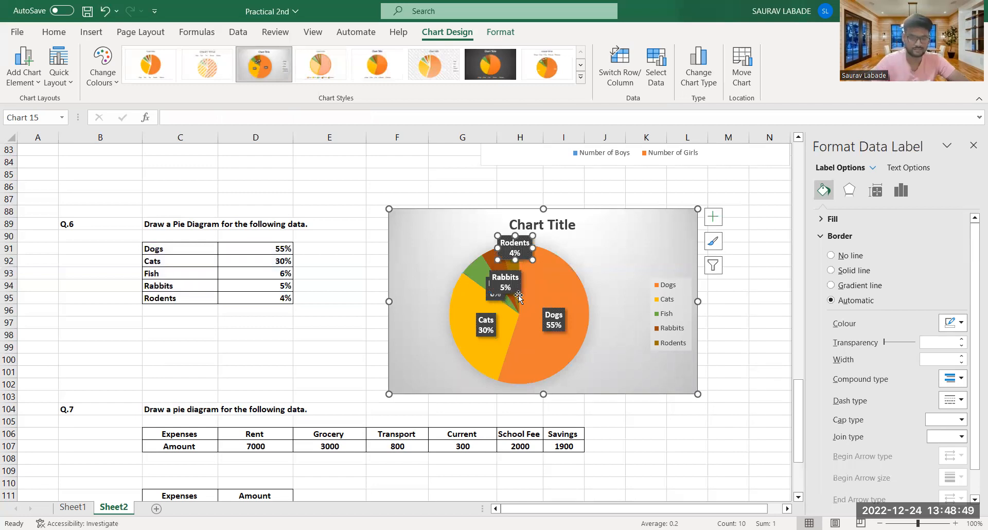
key("ctrl+z")
left_click(713, 217)
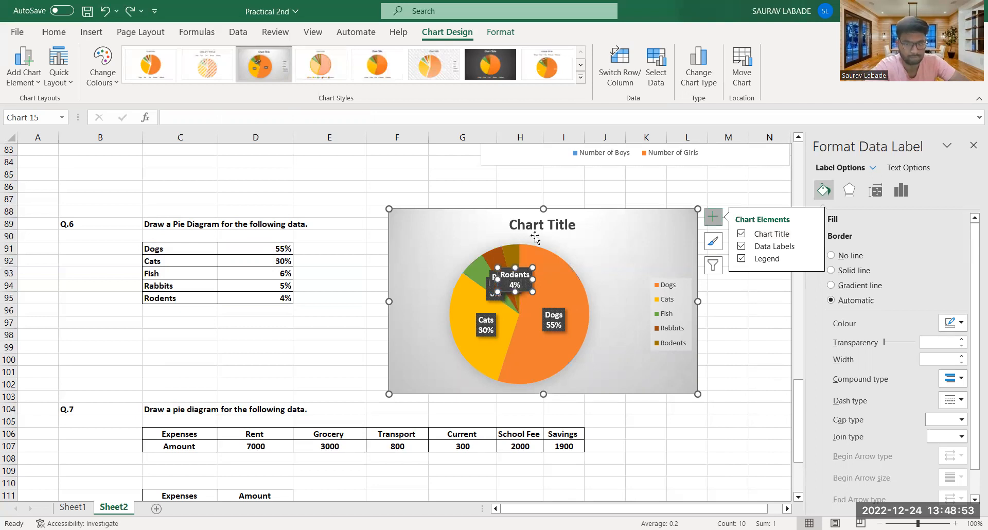
key("Escape")
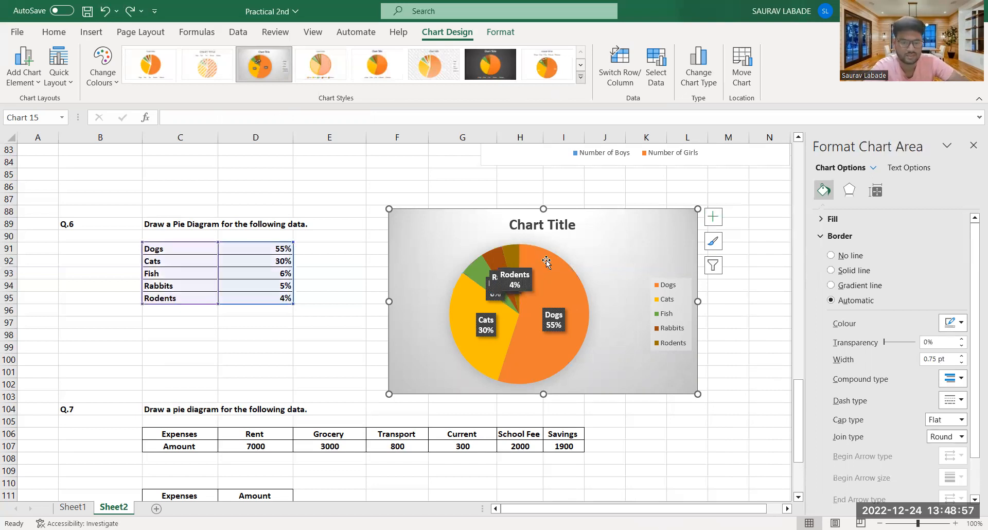
Step: Apply the white chart style with coloured labels outside the slices to the Q.6 pie chart and add its legend
left_click(130, 10)
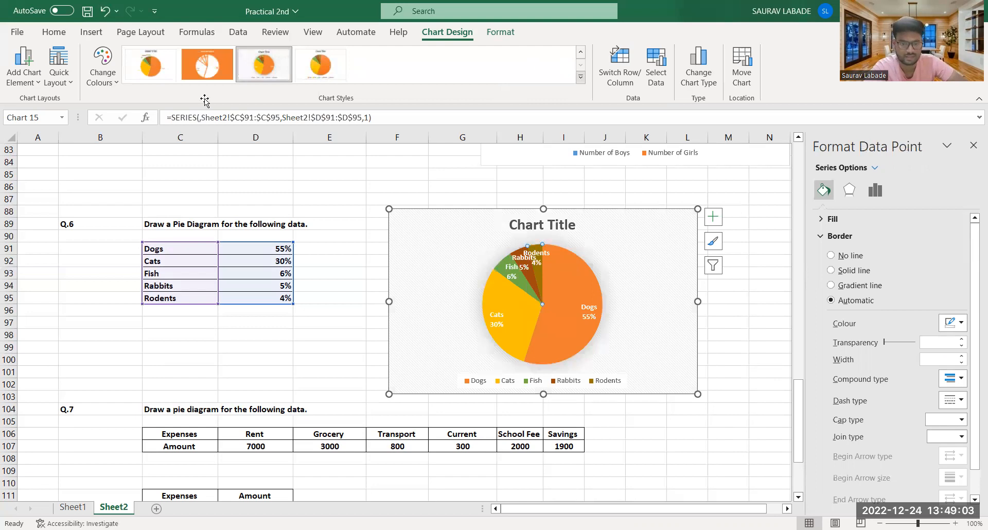
key("ctrl+z")
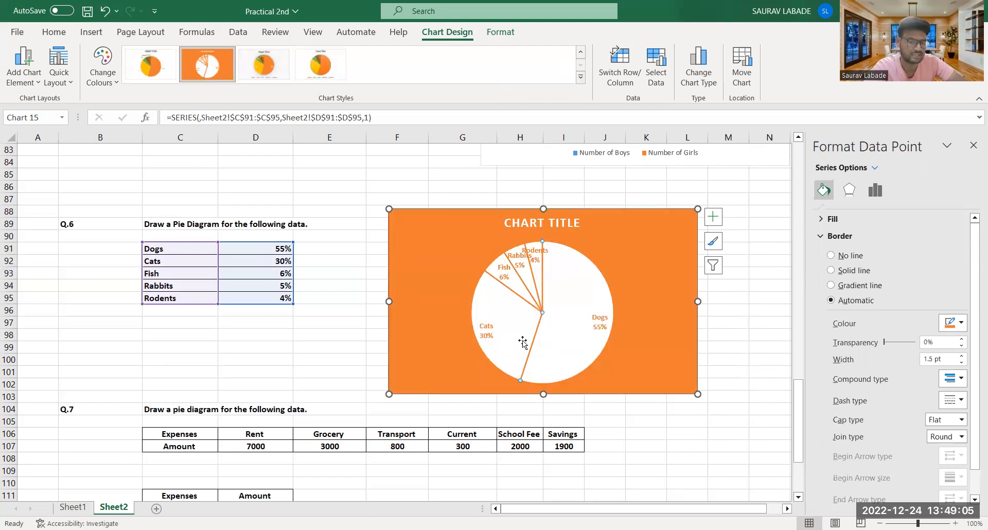
left_click(151, 67)
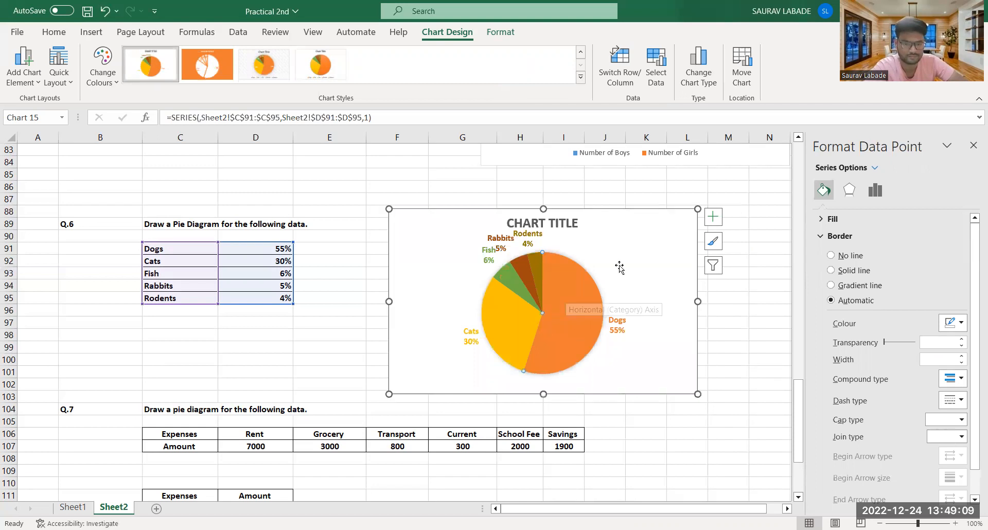
left_click(741, 258)
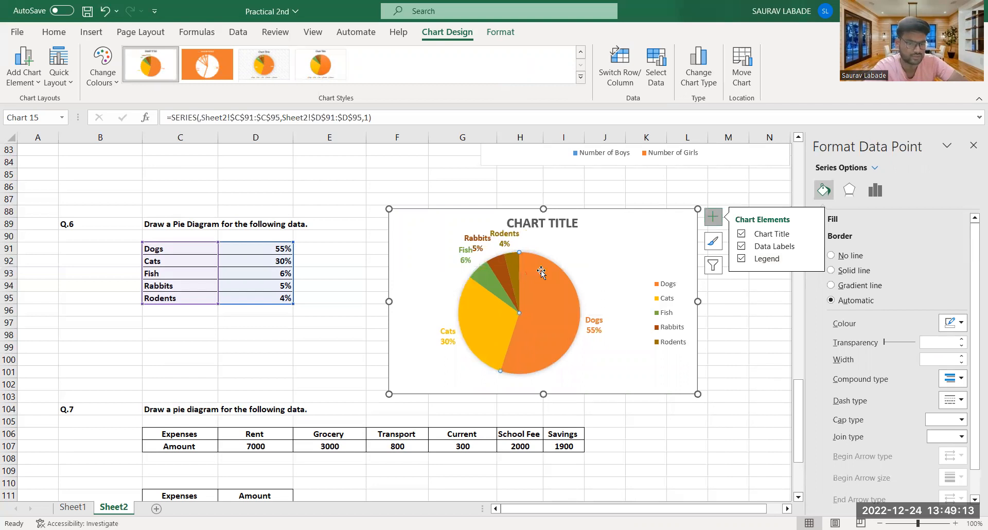
Step: Reposition the Rodents, Rabbits and Fish data labels around the Q.6 pie so that they do not overlap
left_click(504, 237)
left_click(502, 231)
left_click_drag(502, 229, 524, 234)
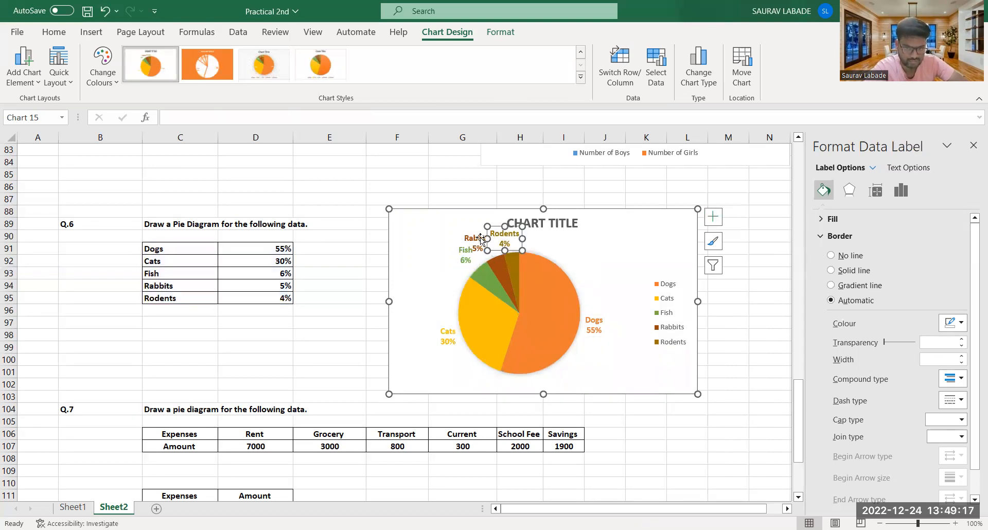
left_click(478, 239)
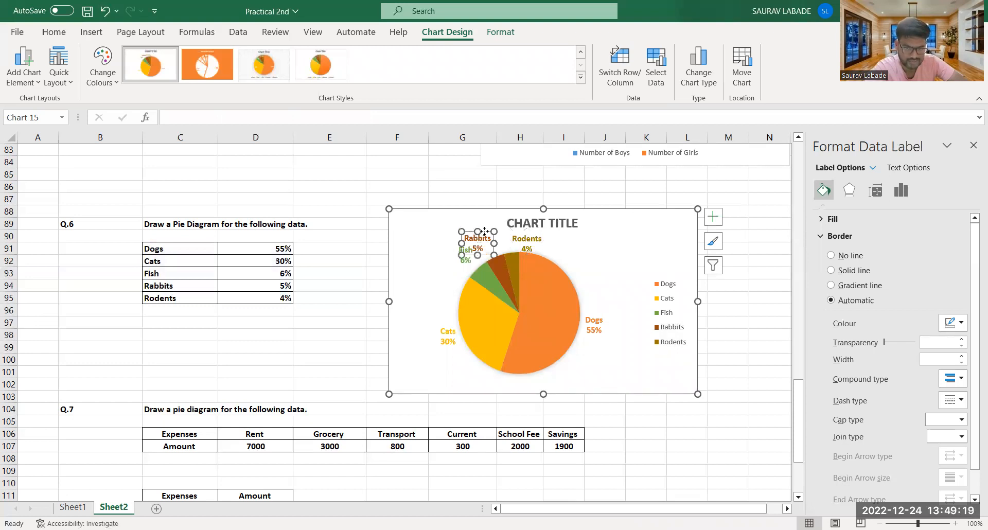
left_click_drag(460, 265, 474, 262)
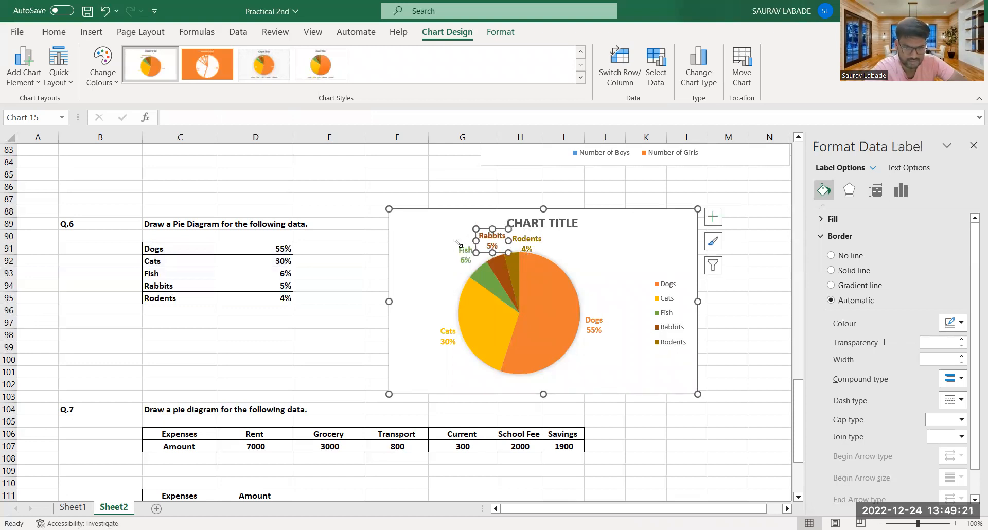
left_click(457, 241)
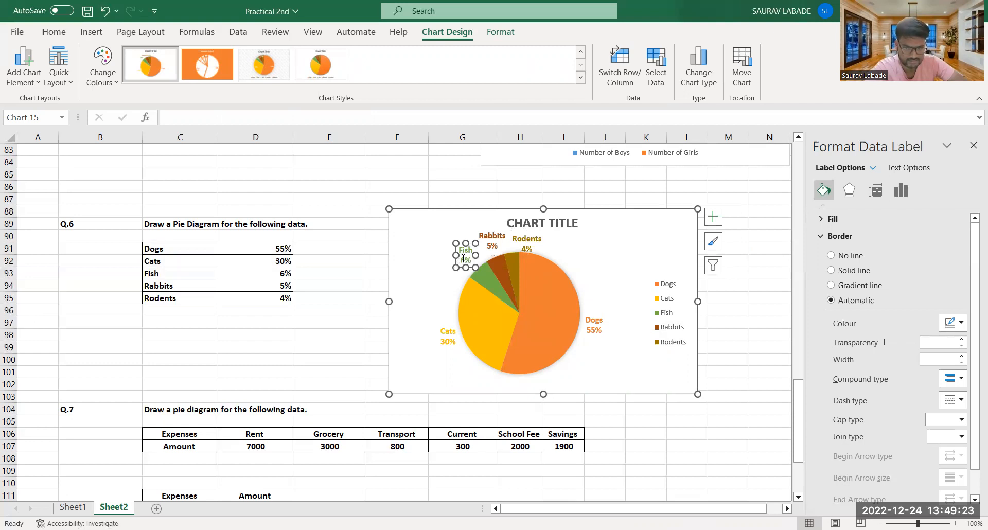
mouse_move(461, 253)
left_mouse_down()
mouse_move(464, 265)
mouse_move(446, 254)
left_mouse_up()
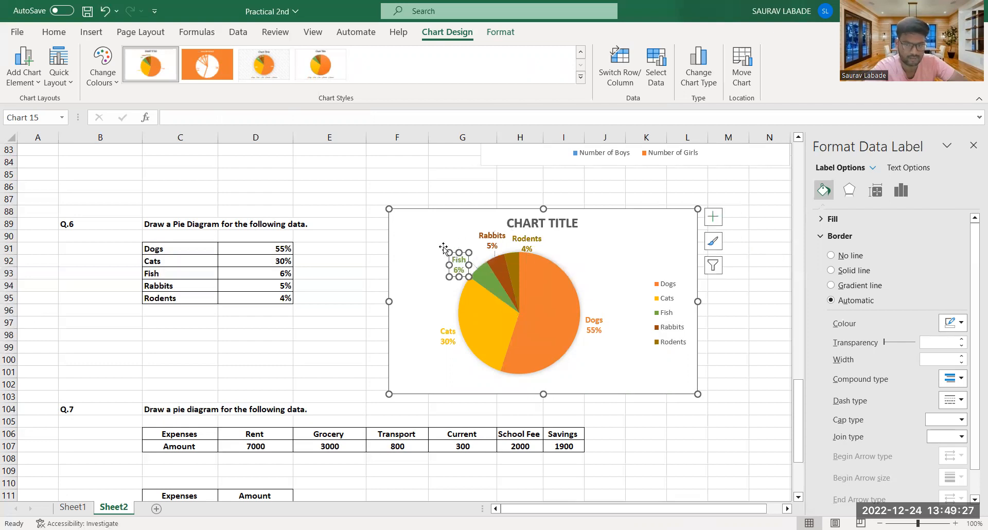
key("ctrl+z")
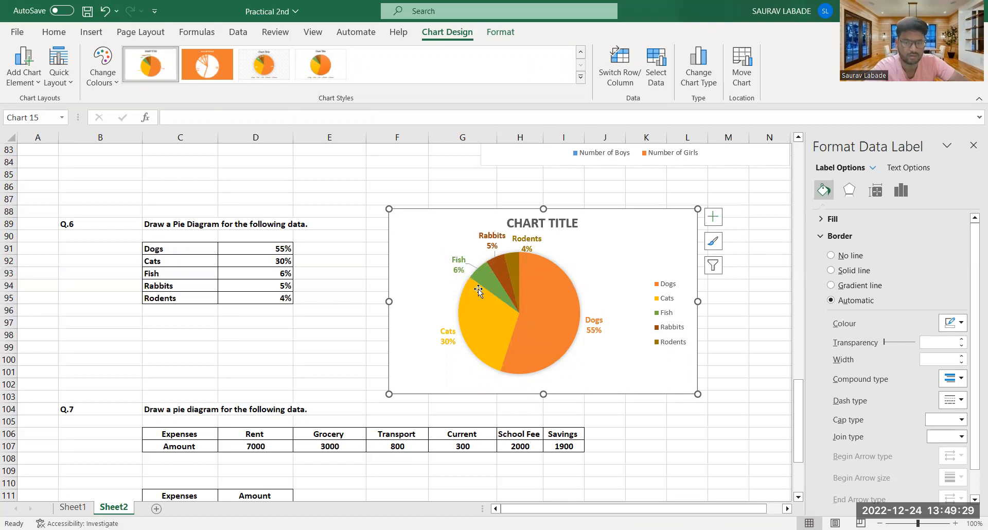
left_click(505, 265)
left_click(506, 265)
left_click(519, 268)
left_click(477, 345)
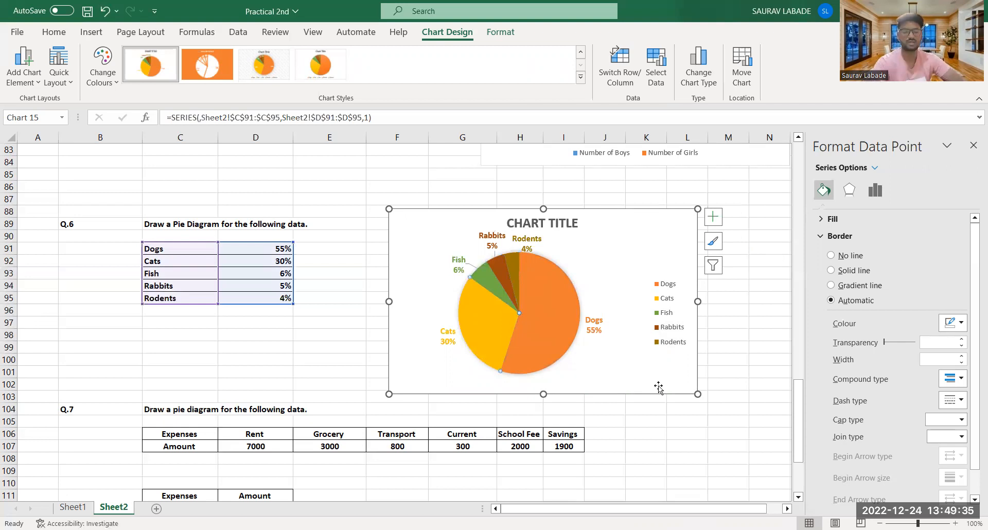
Step: Move the Q.6 pie chart up about two rows, further from the Q.7 table
left_click_drag(619, 242, 565, 203)
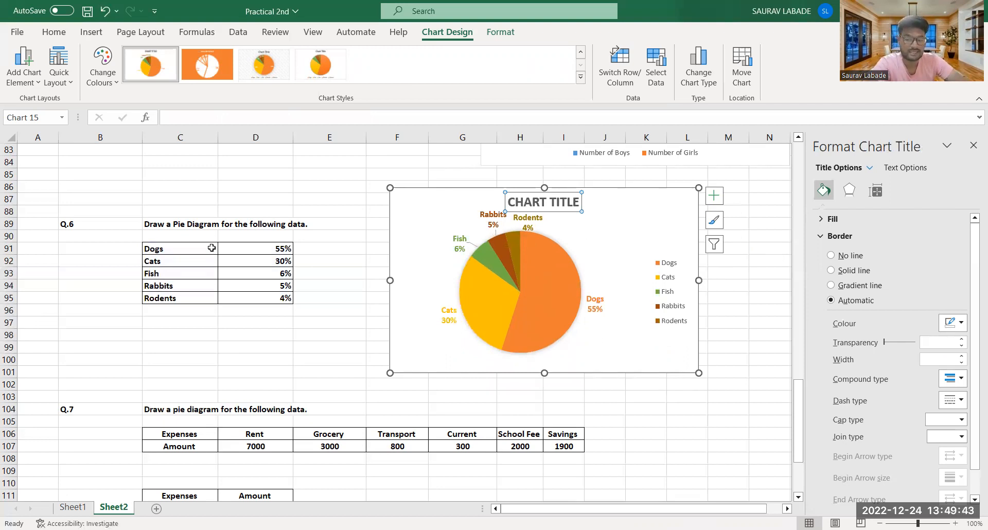
scroll(247, 230, "down", 5)
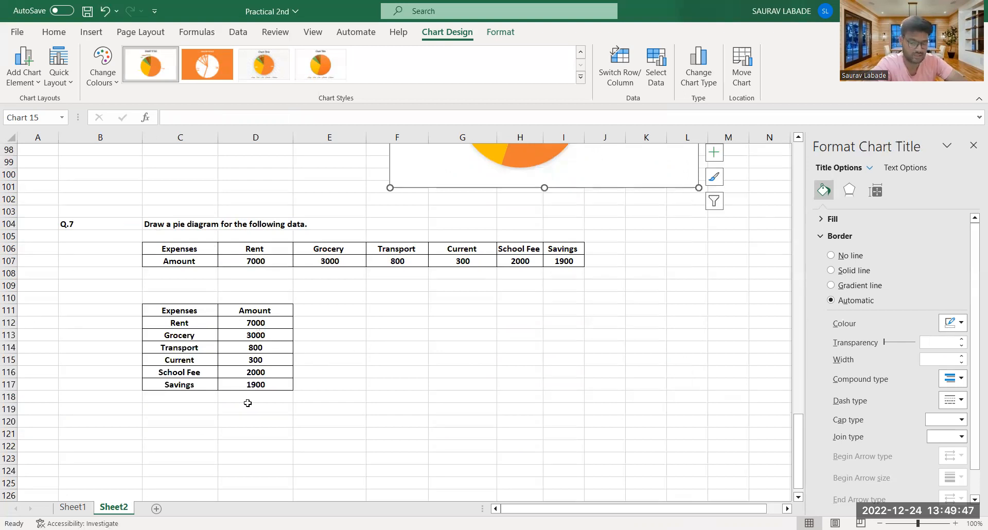
Step: Insert a pie chart of the Q.7 expenses and amounts from the vertical table in C111:D117
left_click_drag(248, 402, 249, 406)
left_click(397, 359)
left_click_drag(257, 322, 252, 387)
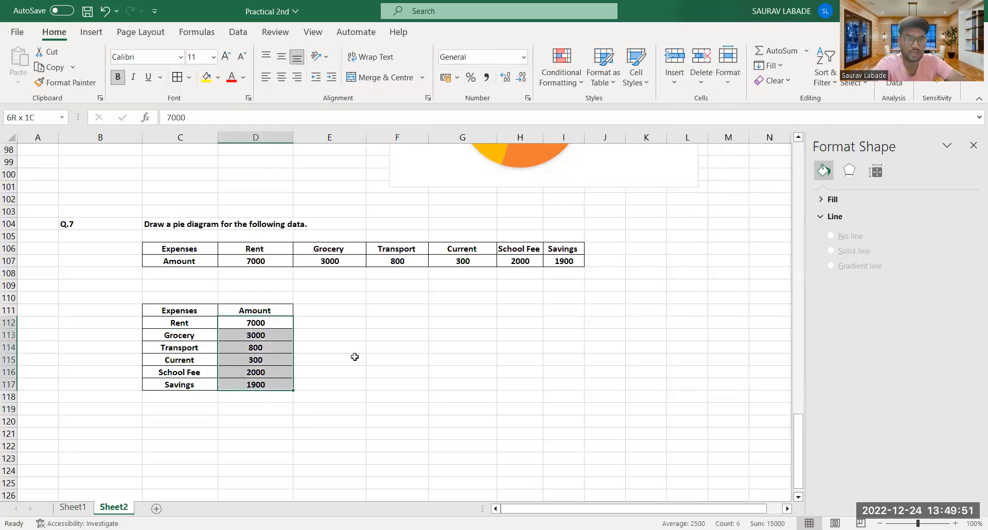
left_click_drag(355, 356, 354, 354)
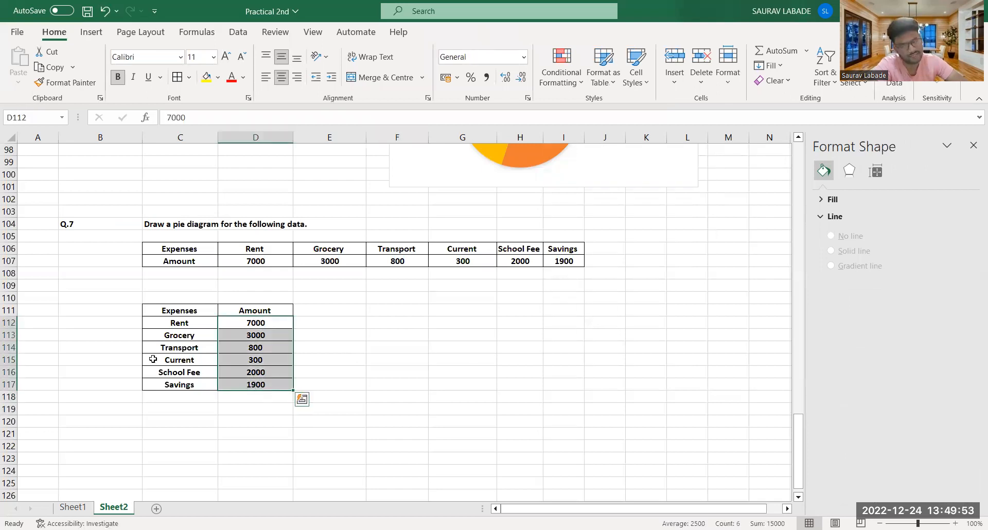
scroll(154, 357, "up", 1)
left_click_drag(179, 348, 271, 426)
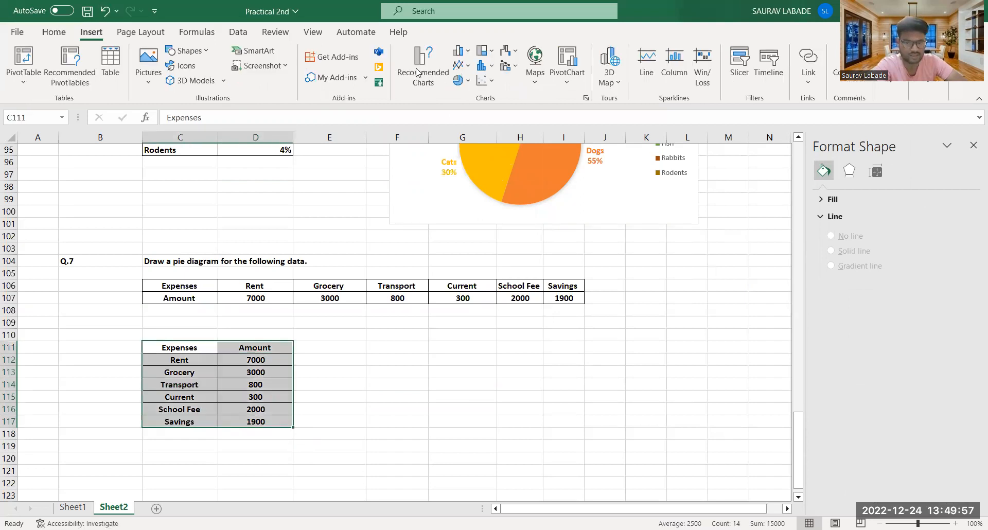
left_click(418, 72)
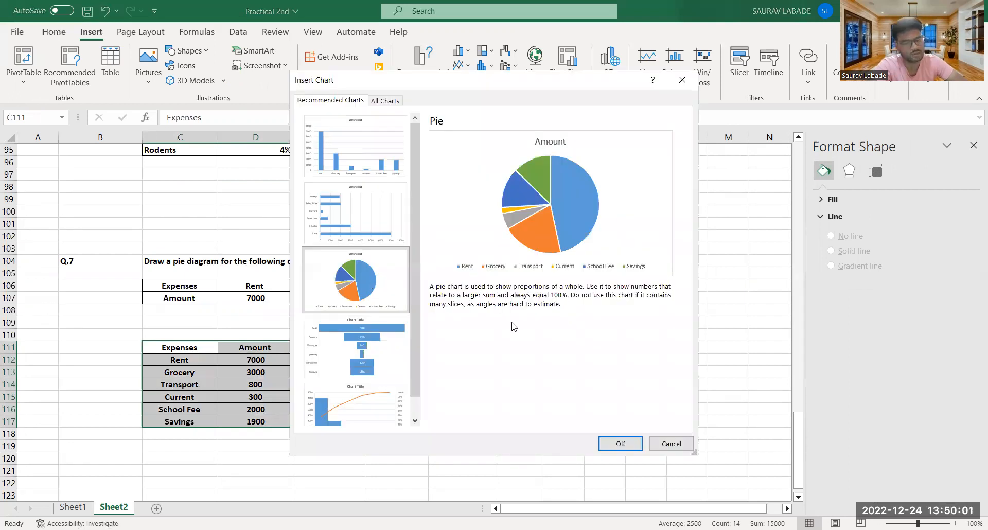
left_click(602, 440)
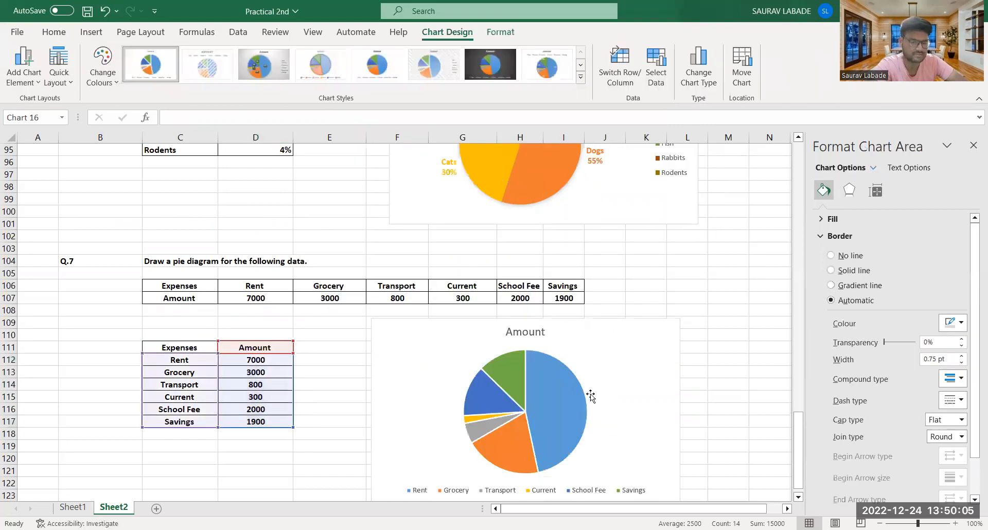
scroll(591, 394, "down", 1)
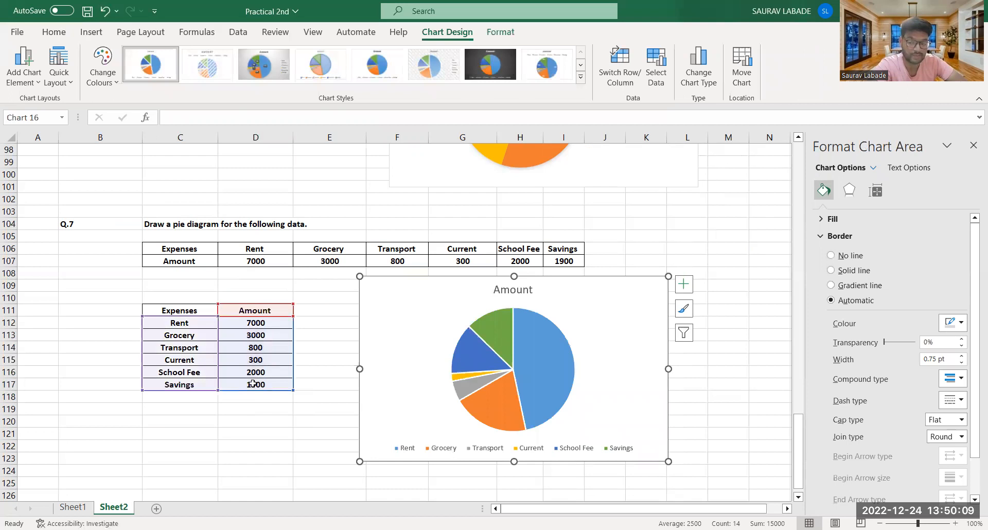
Step: Try several chart styles on the Q.7 pie chart and apply the dark-background style with percentage labels and a legend below
left_click(557, 368)
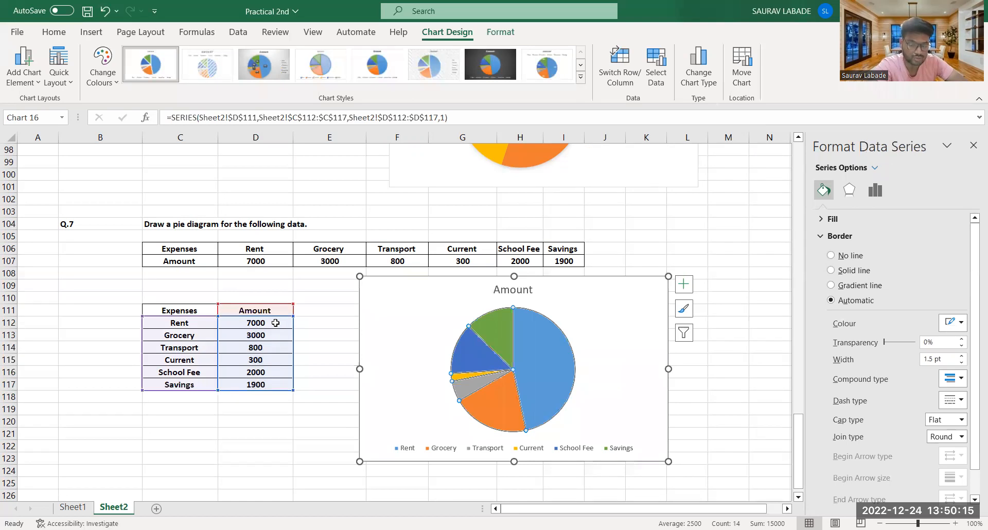
left_click(275, 323)
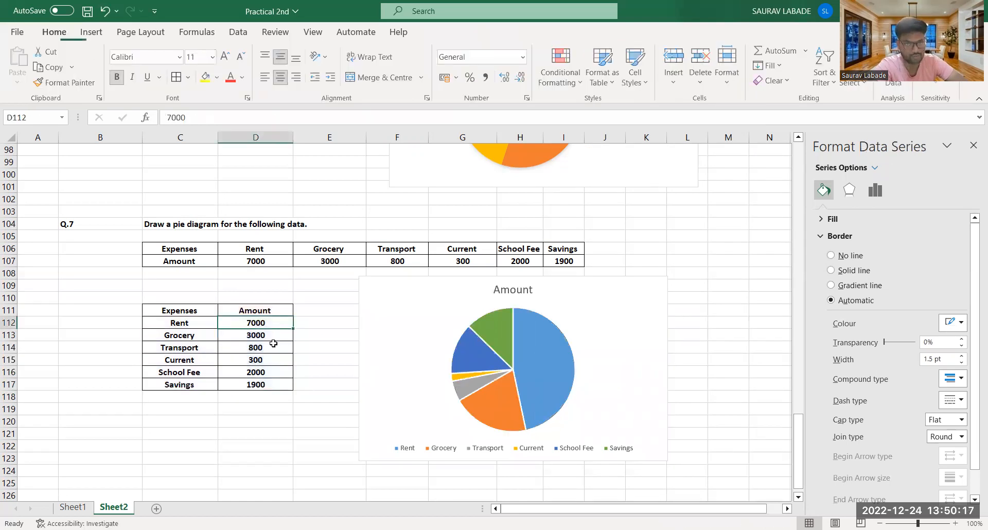
left_click(537, 344)
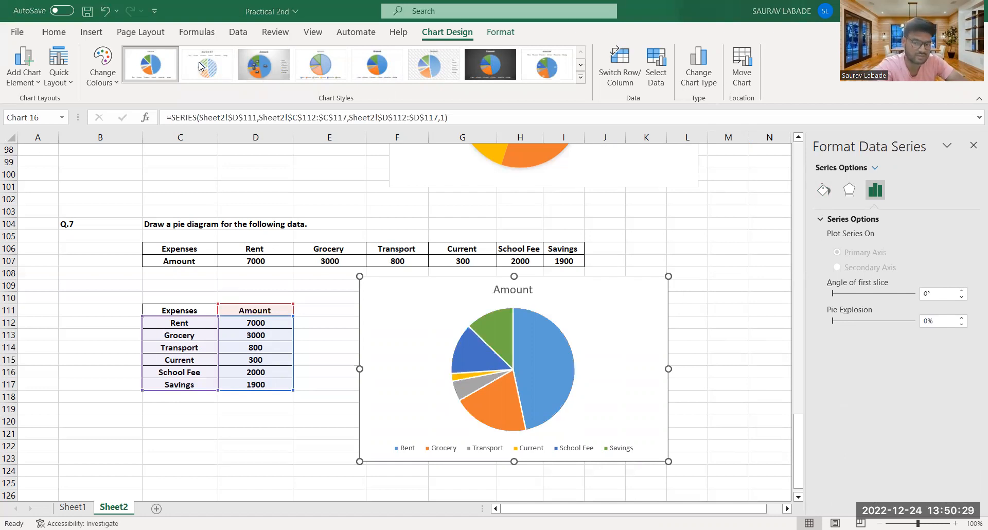
left_click(259, 65)
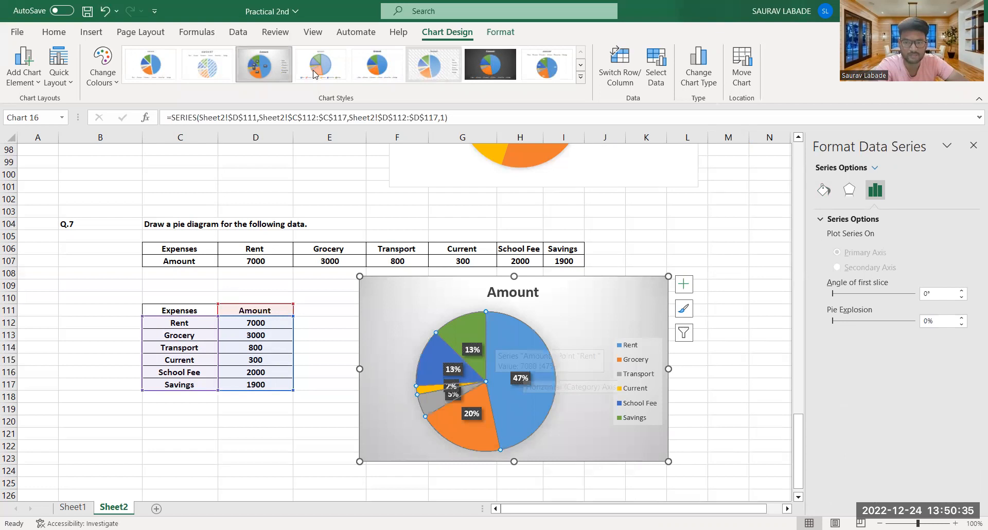
left_click(379, 68)
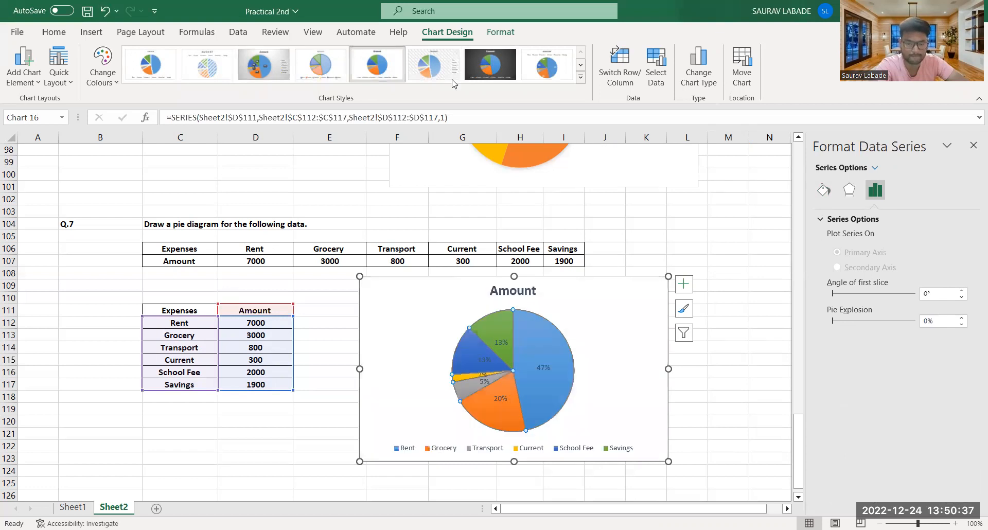
left_click(452, 81)
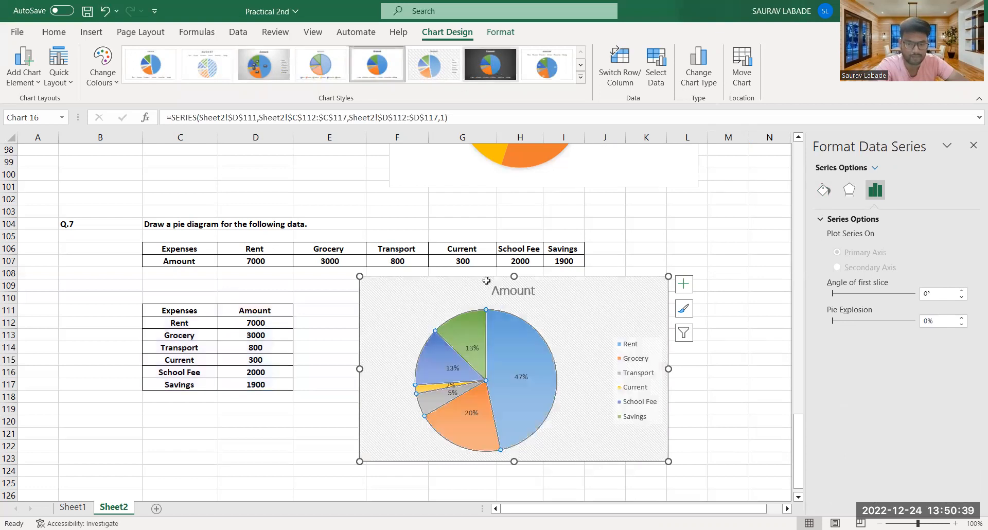
left_click(684, 289)
left_click(684, 309)
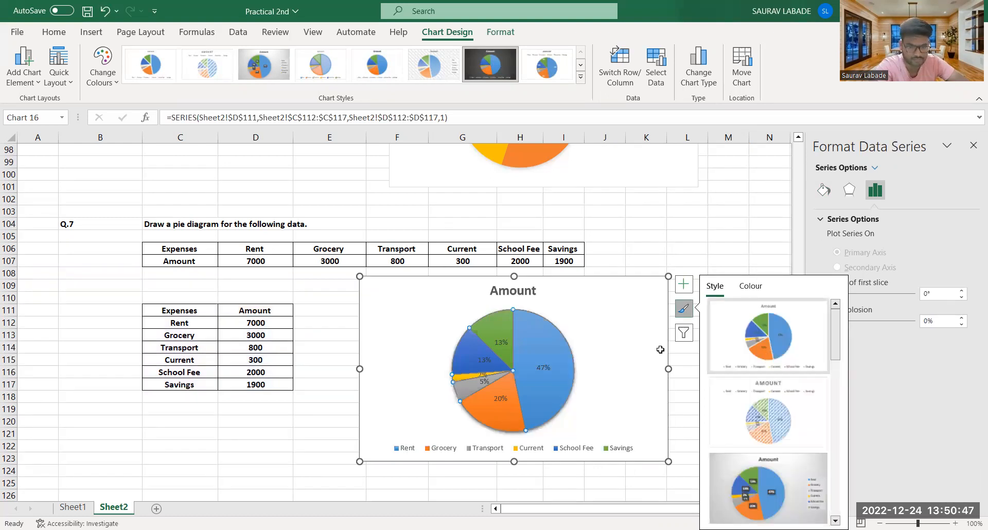
Step: Preview the other available chart styles for the Q.7 pie chart, including the striped one
left_click(660, 349)
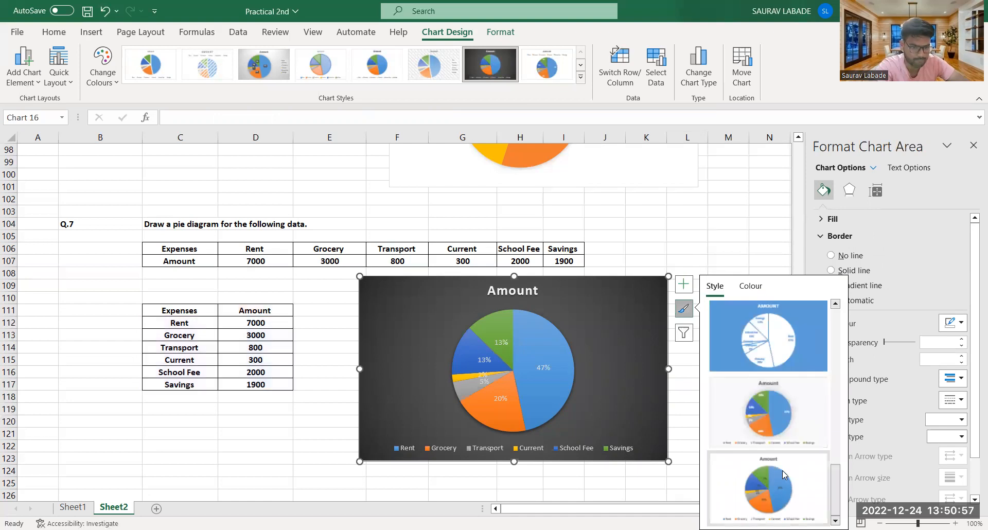
scroll(764, 406, "up", 5)
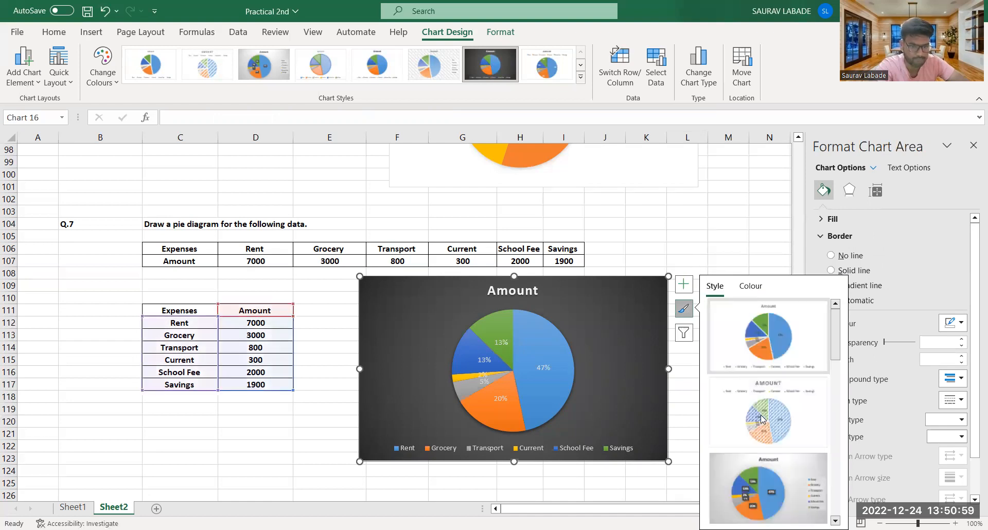
left_click(760, 415)
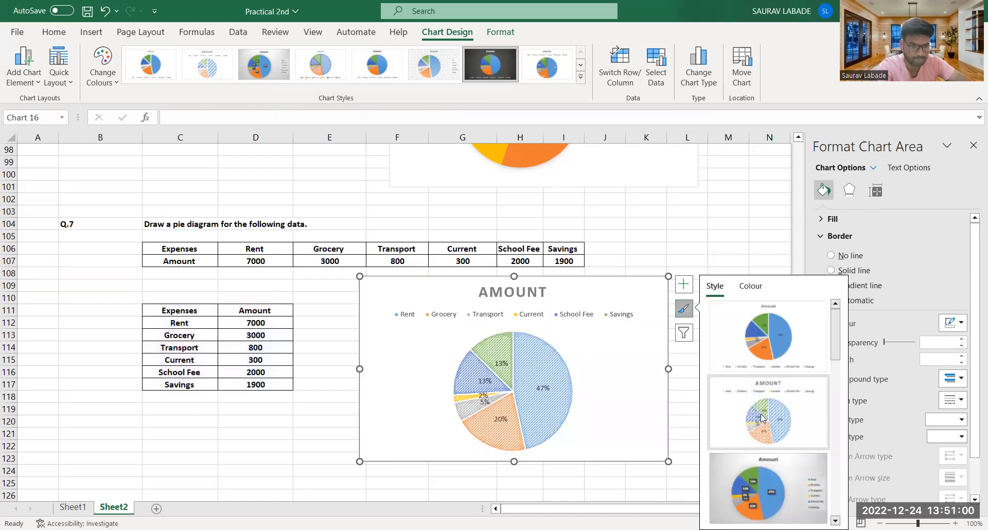
left_click(660, 223)
left_click(185, 312)
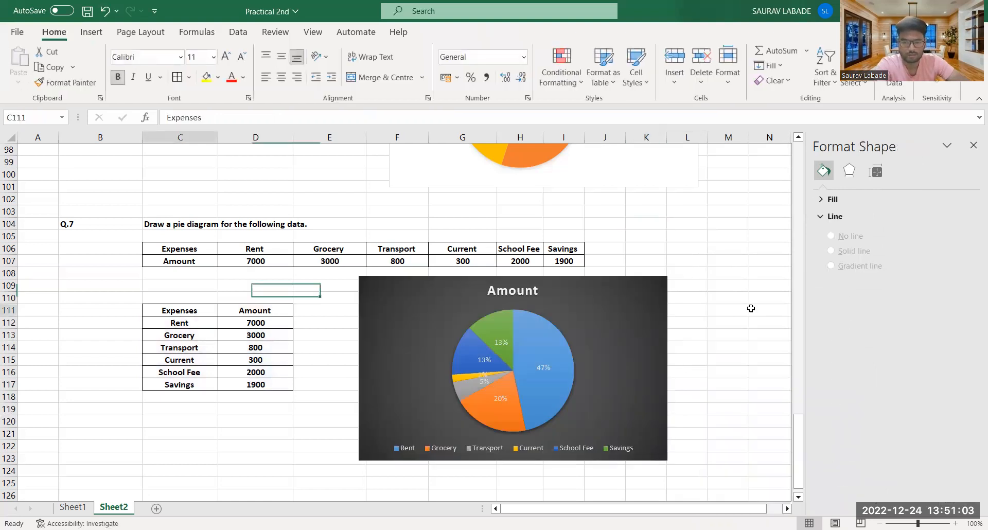
left_click_drag(186, 311, 255, 384)
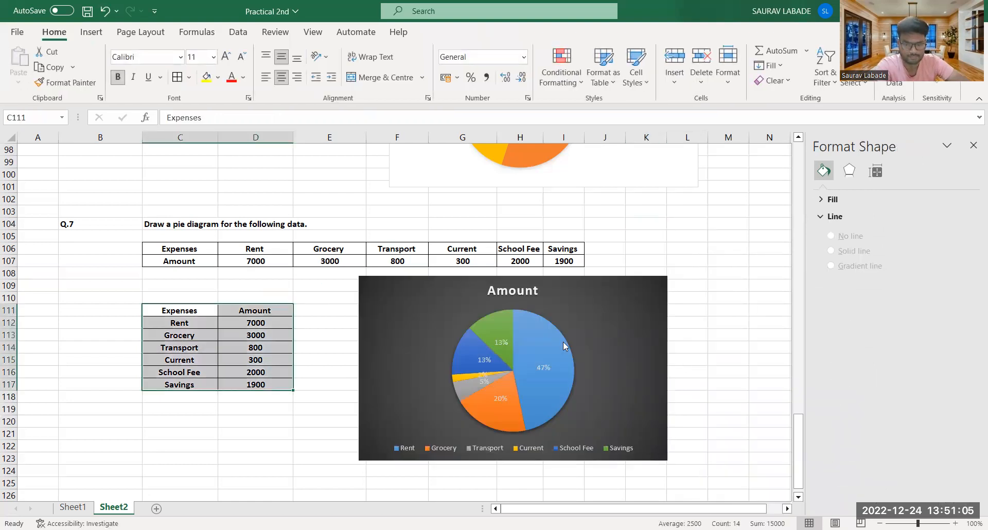
right_click(412, 322)
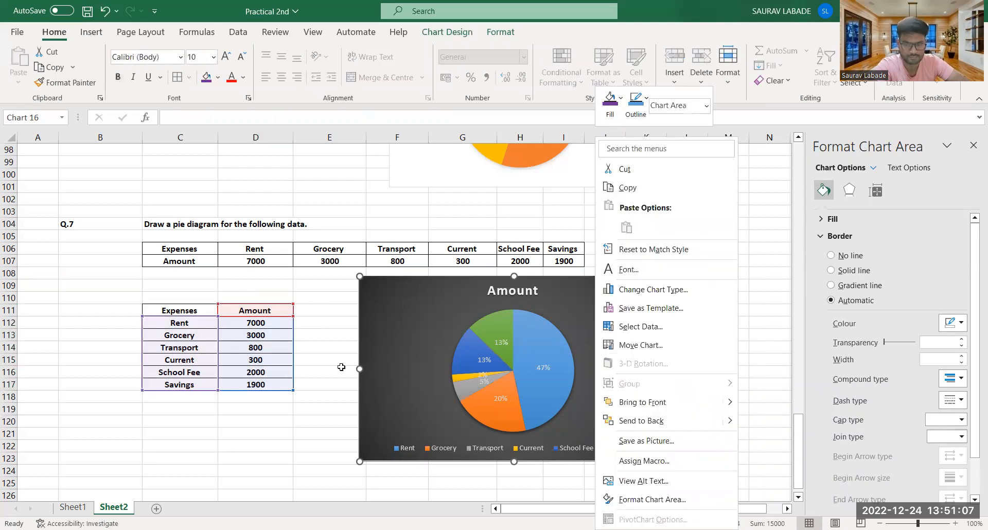
left_click(395, 435)
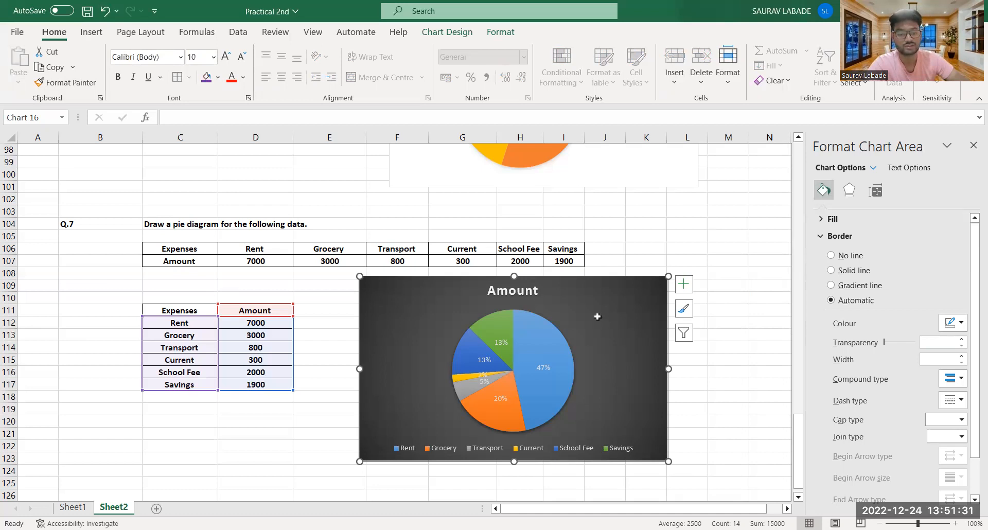
Step: Go back to the Q.2 cumulative frequency table and select its U.L heading cell
scroll(485, 304, "up", 20)
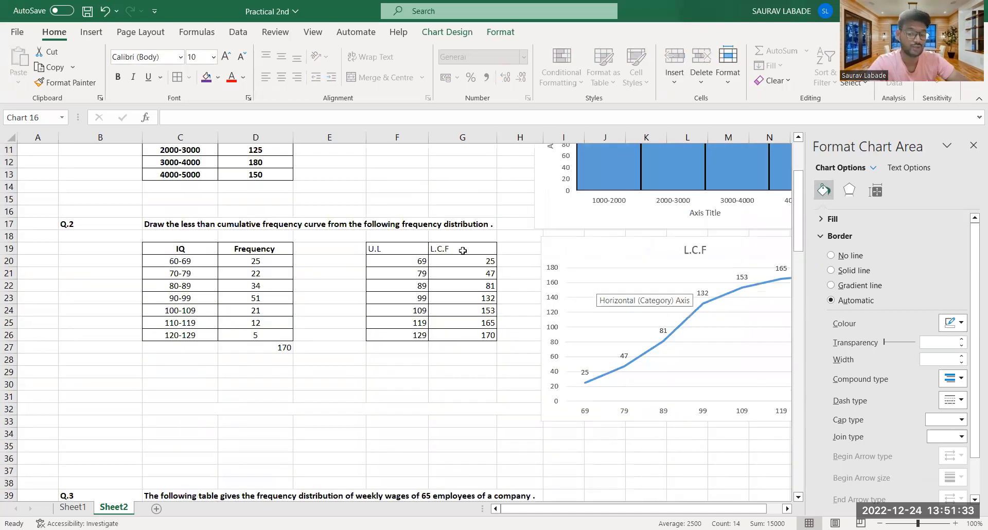
left_click(462, 251)
left_click(409, 247)
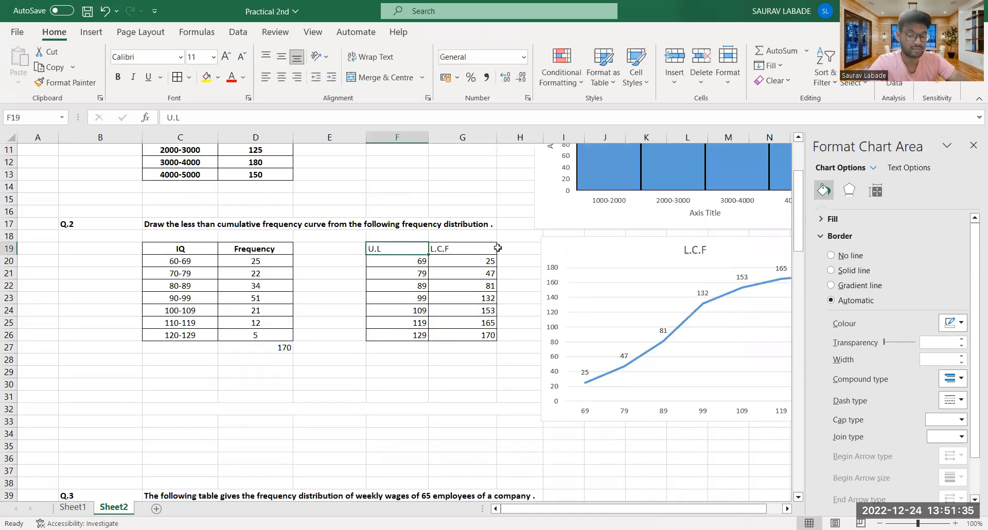